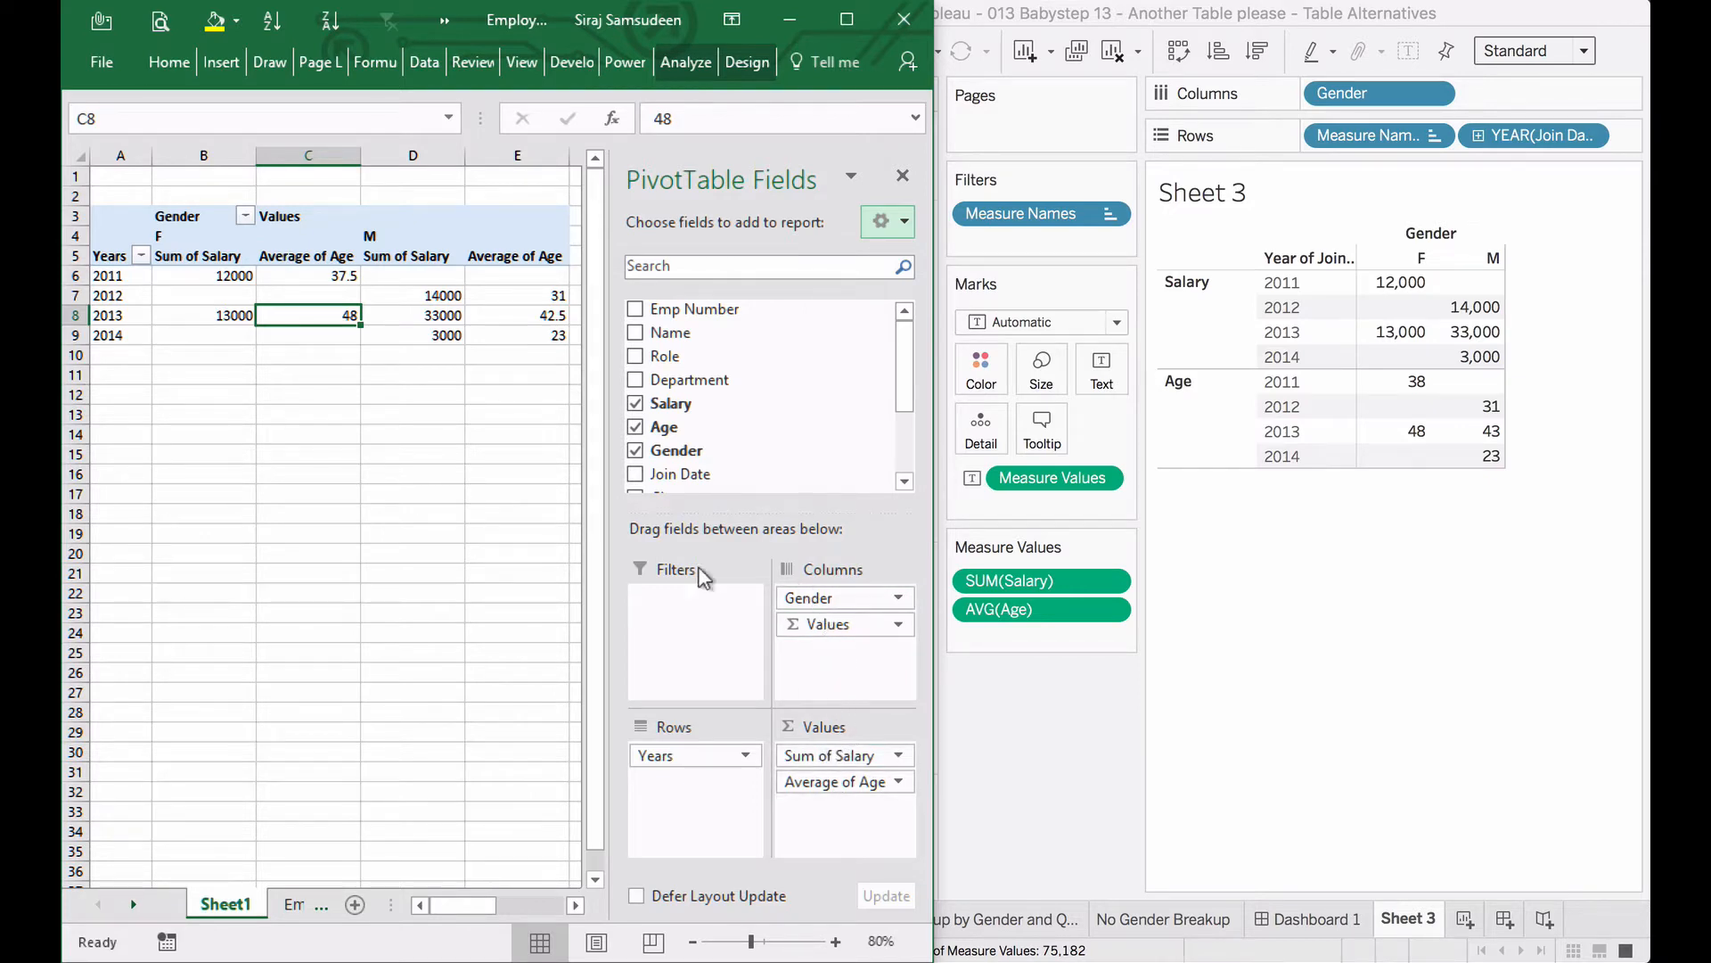
# - Remove Age from the pivot table, then add it back as a value field summarized by Average
pyautogui.click(635, 428)
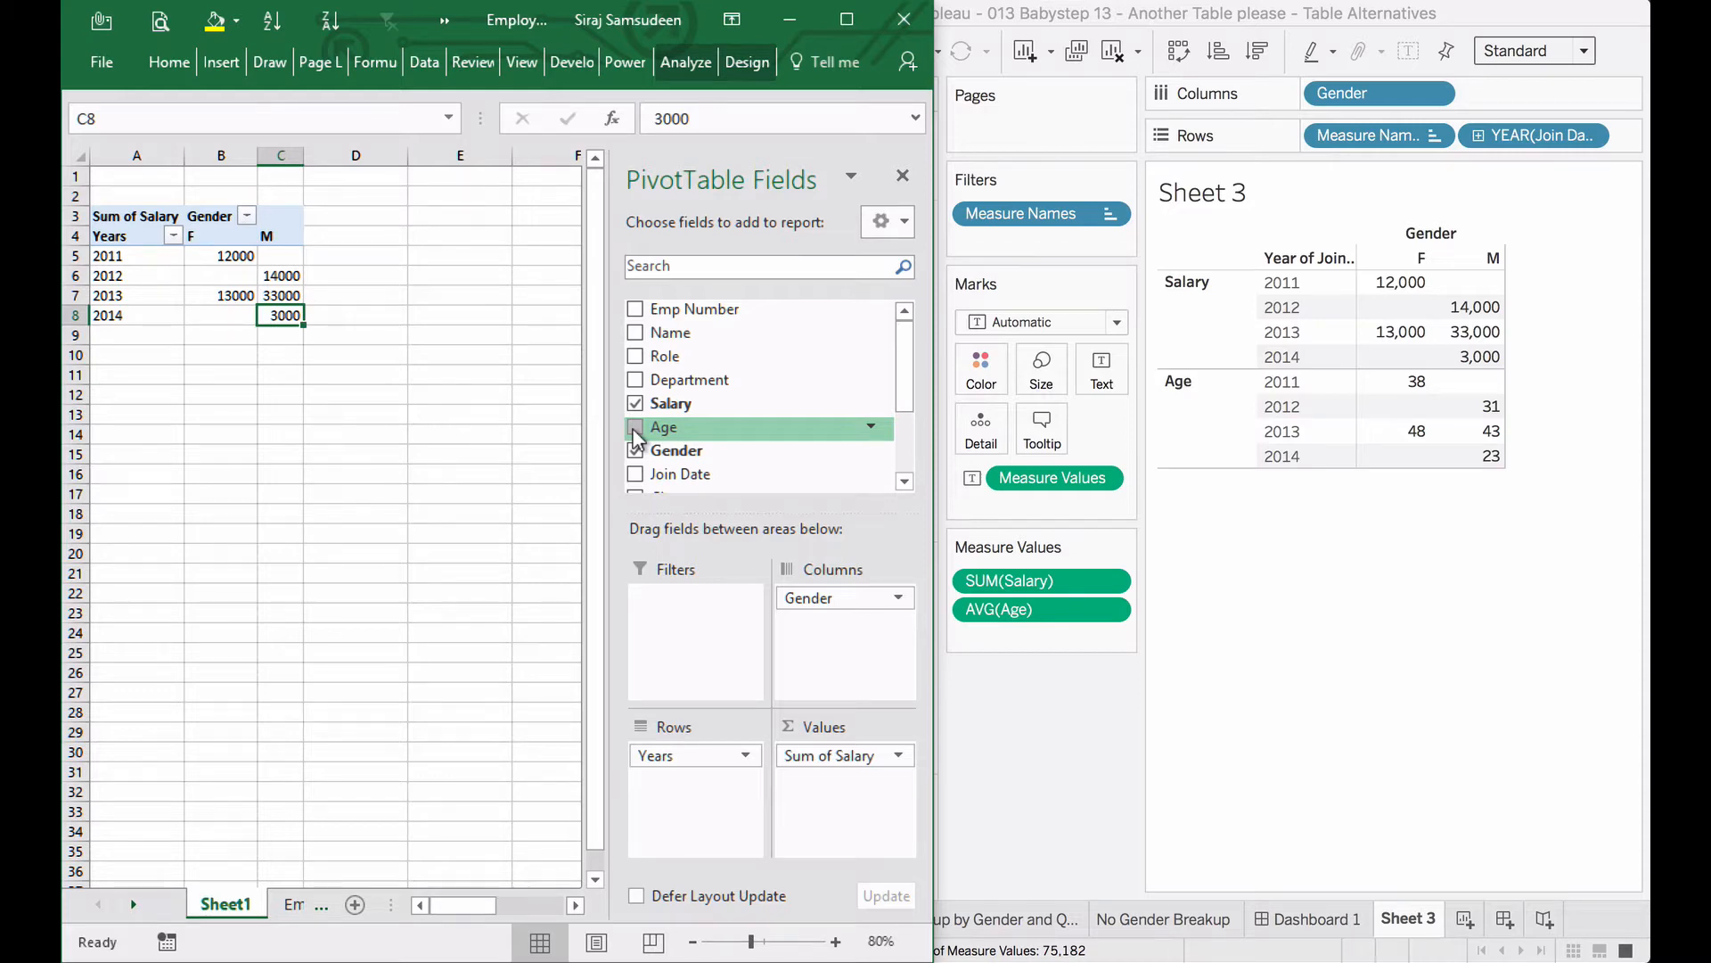
pyautogui.click(635, 429)
pyautogui.click(883, 783)
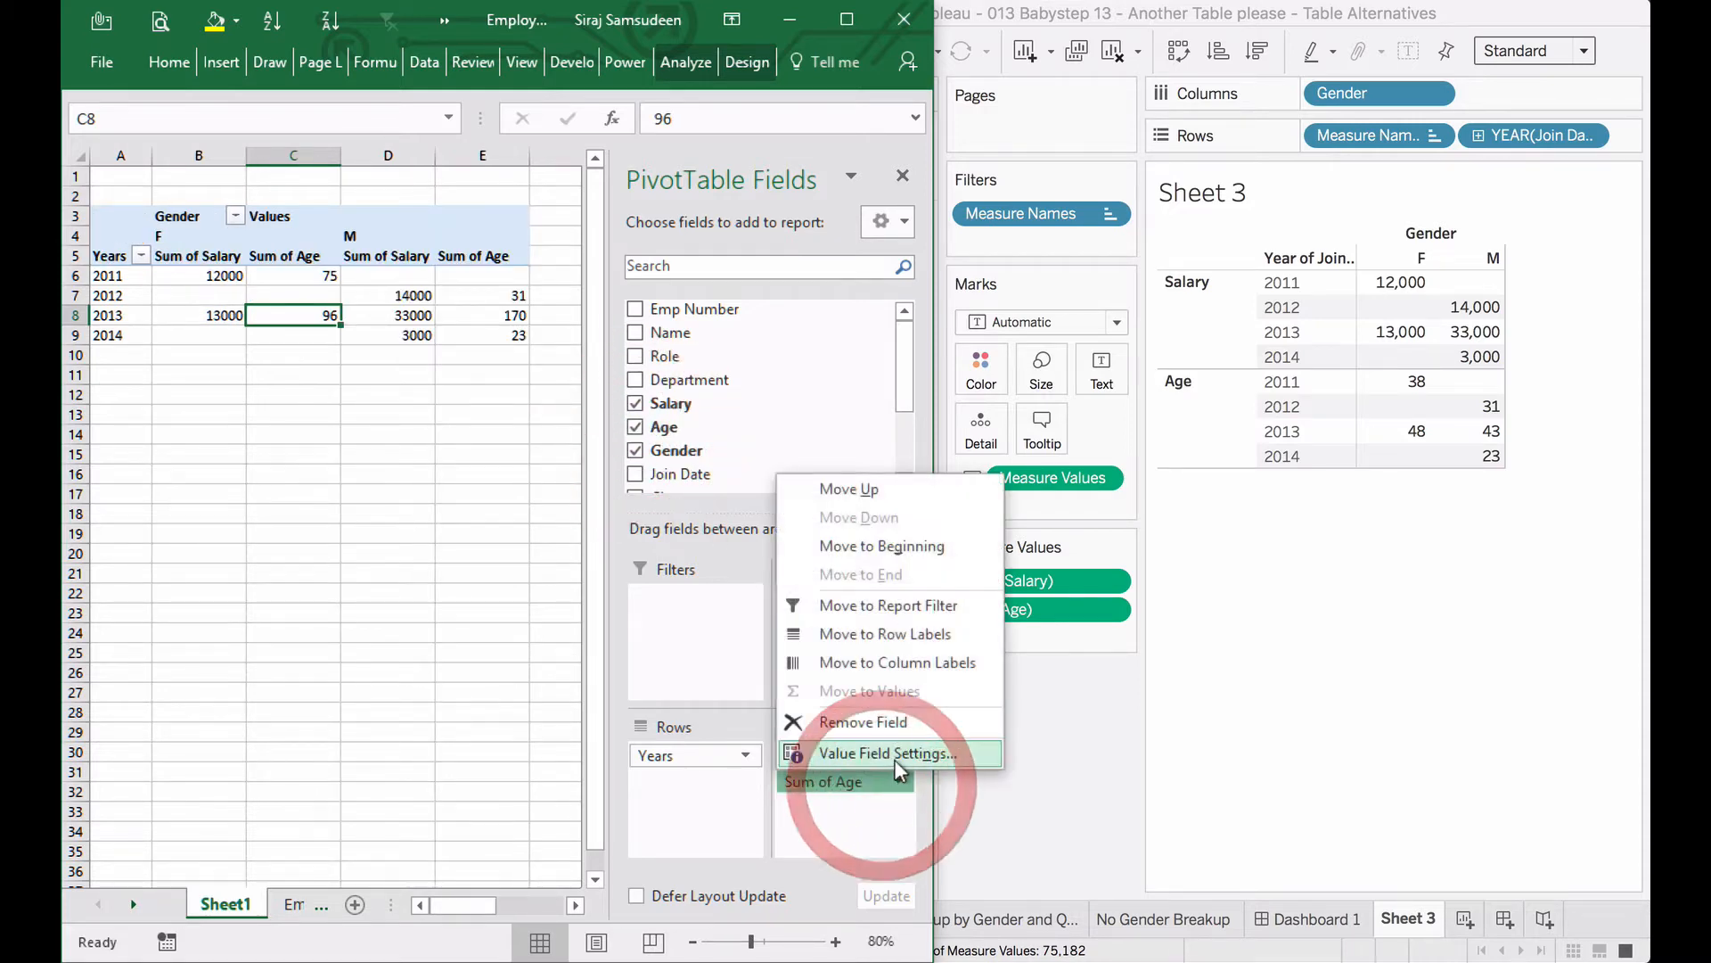
pyautogui.click(895, 756)
pyautogui.click(590, 723)
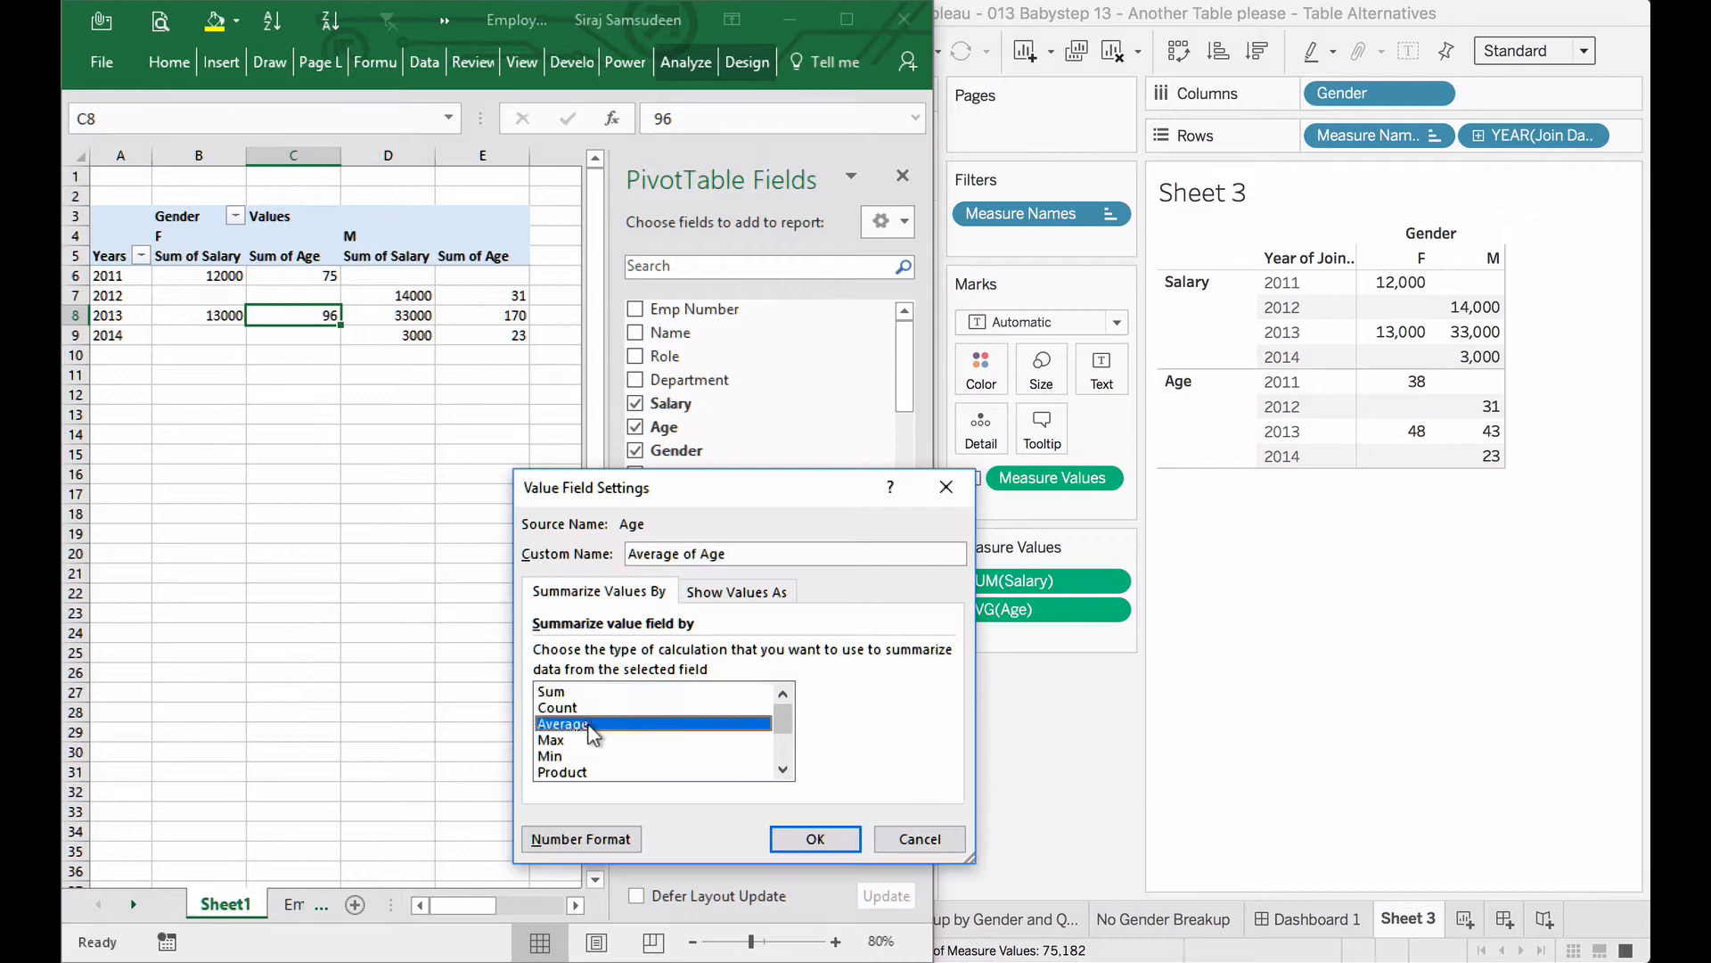
pyautogui.click(798, 834)
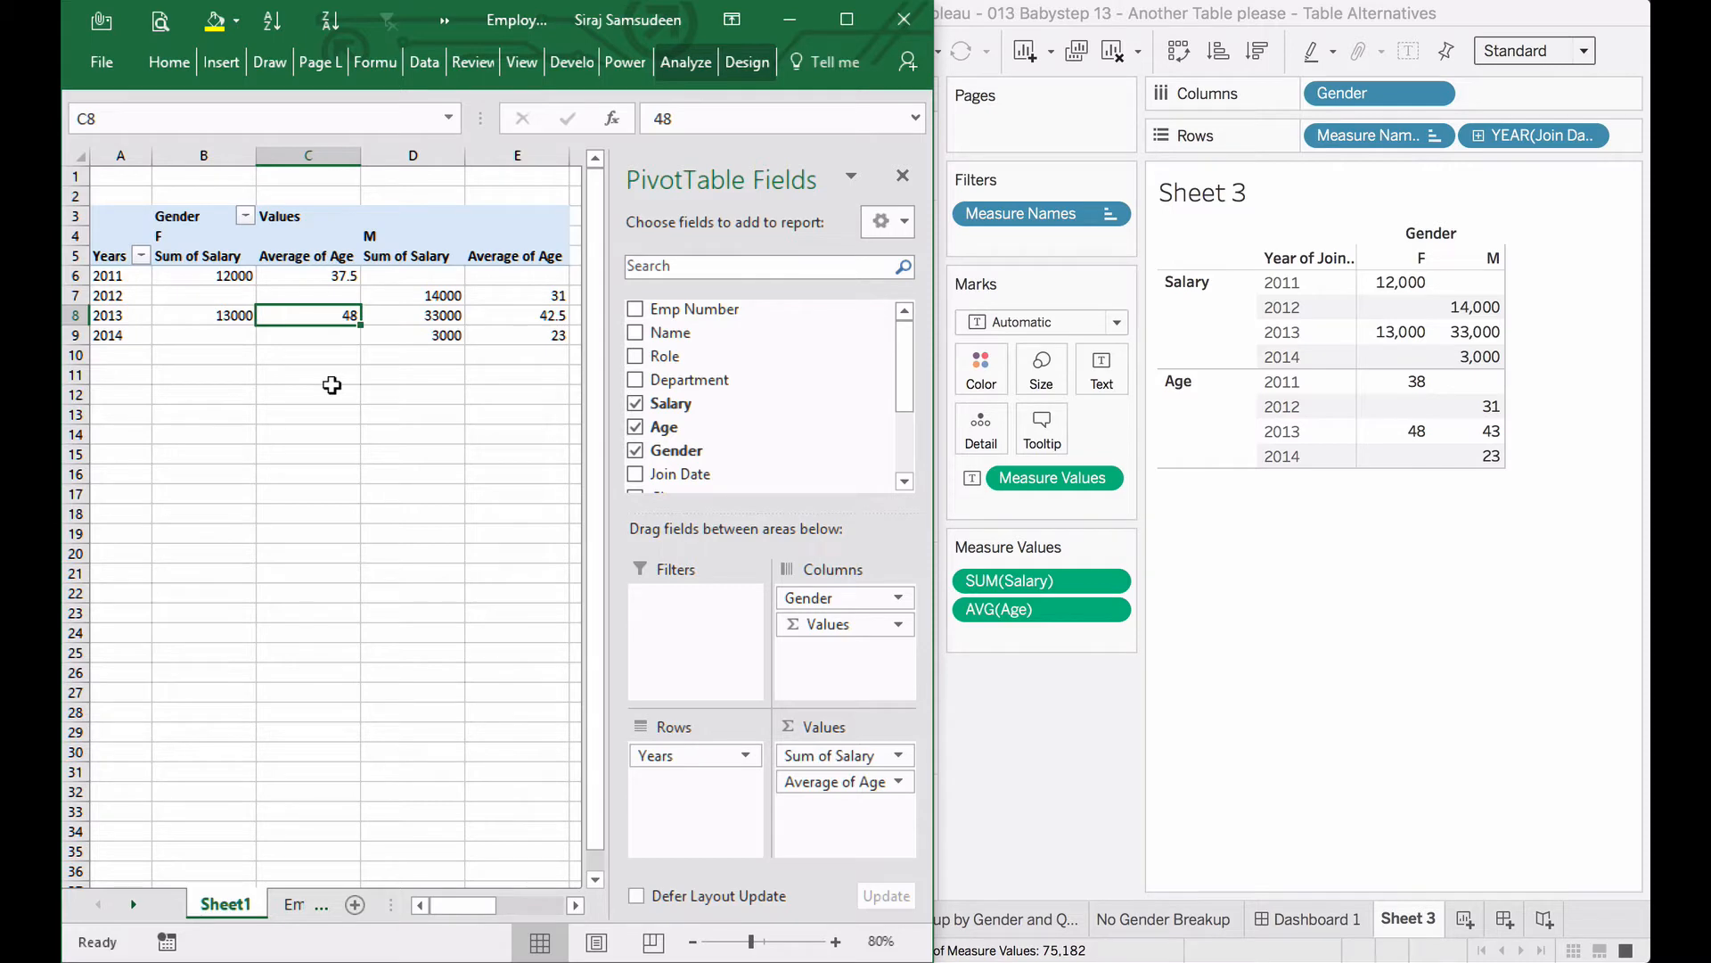
# - Switch to Tableau and move Measure Names from the rows to the columns of Sheet 3, placing Gender ahead of it
pyautogui.click(1373, 570)
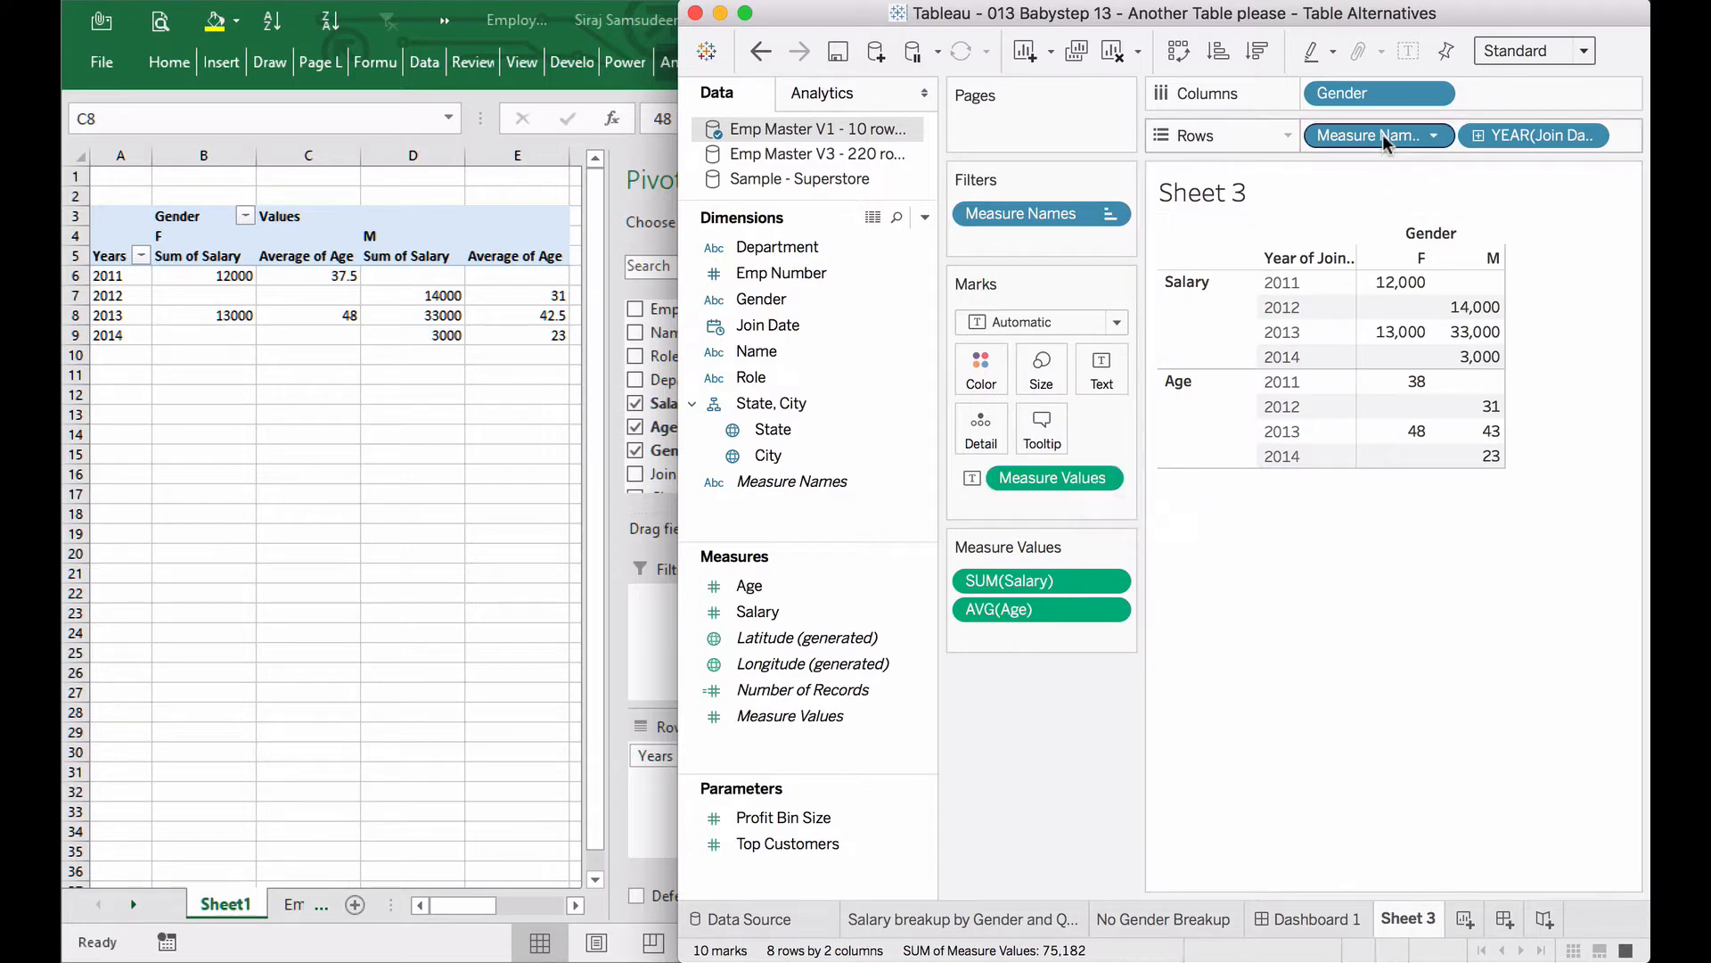
pyautogui.moveTo(1382, 133); pyautogui.dragTo(1341, 103)
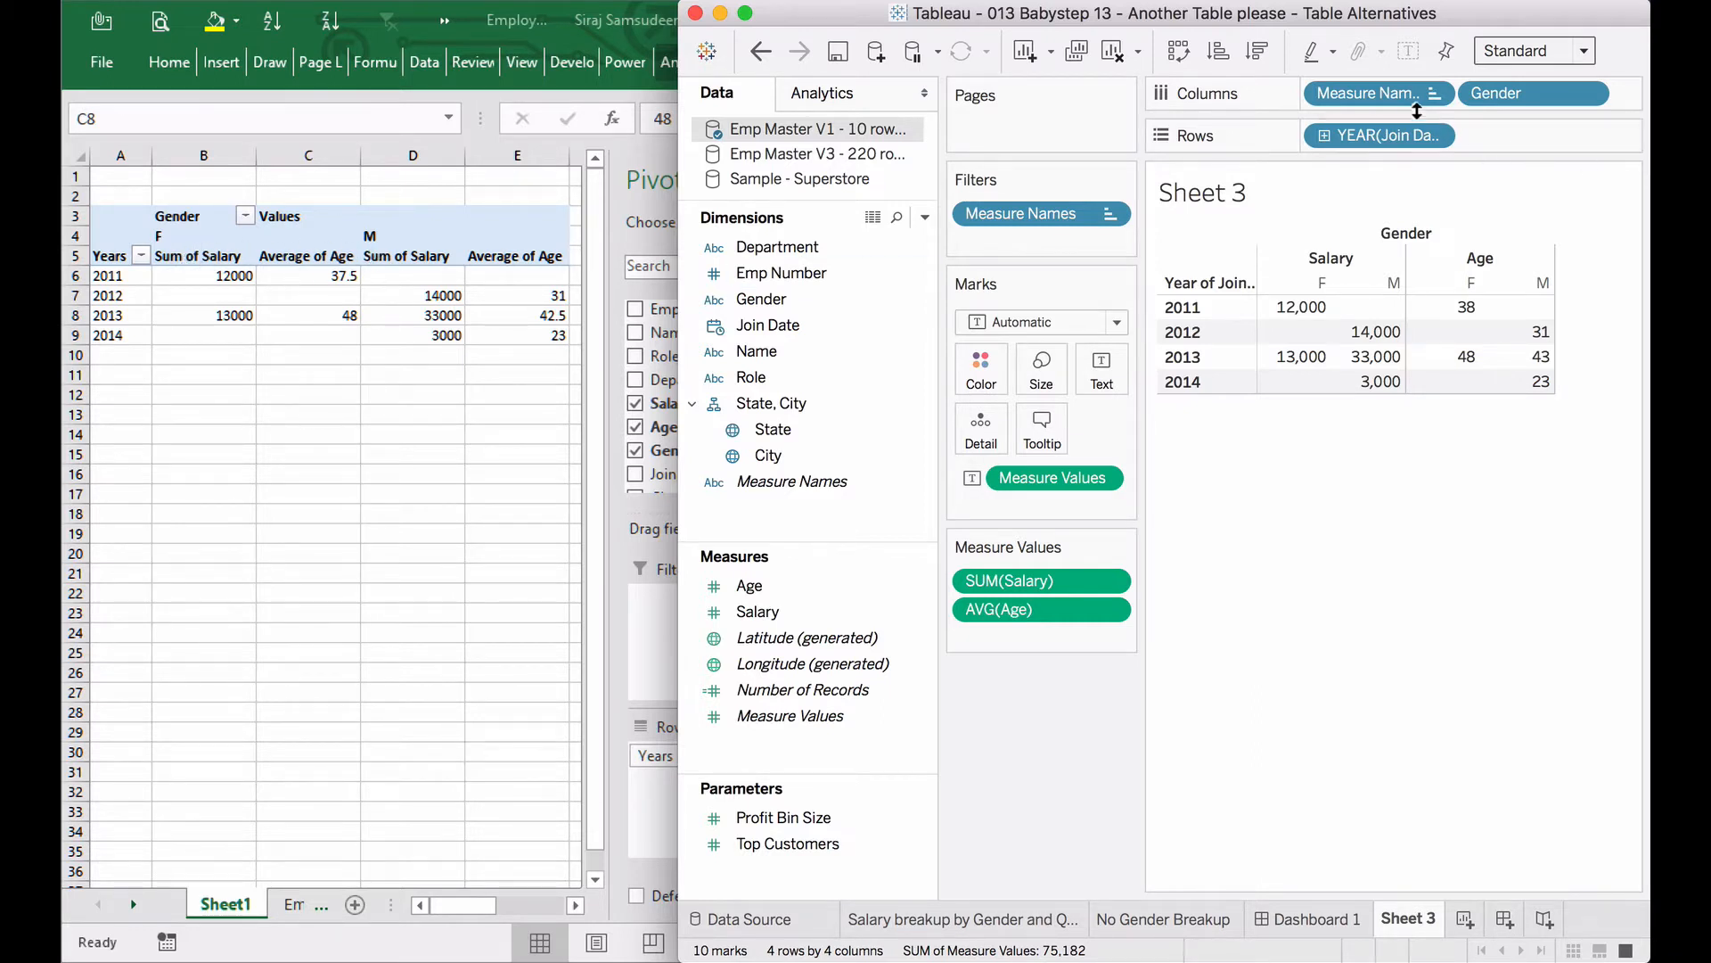
pyautogui.moveTo(1526, 89); pyautogui.dragTo(1328, 95)
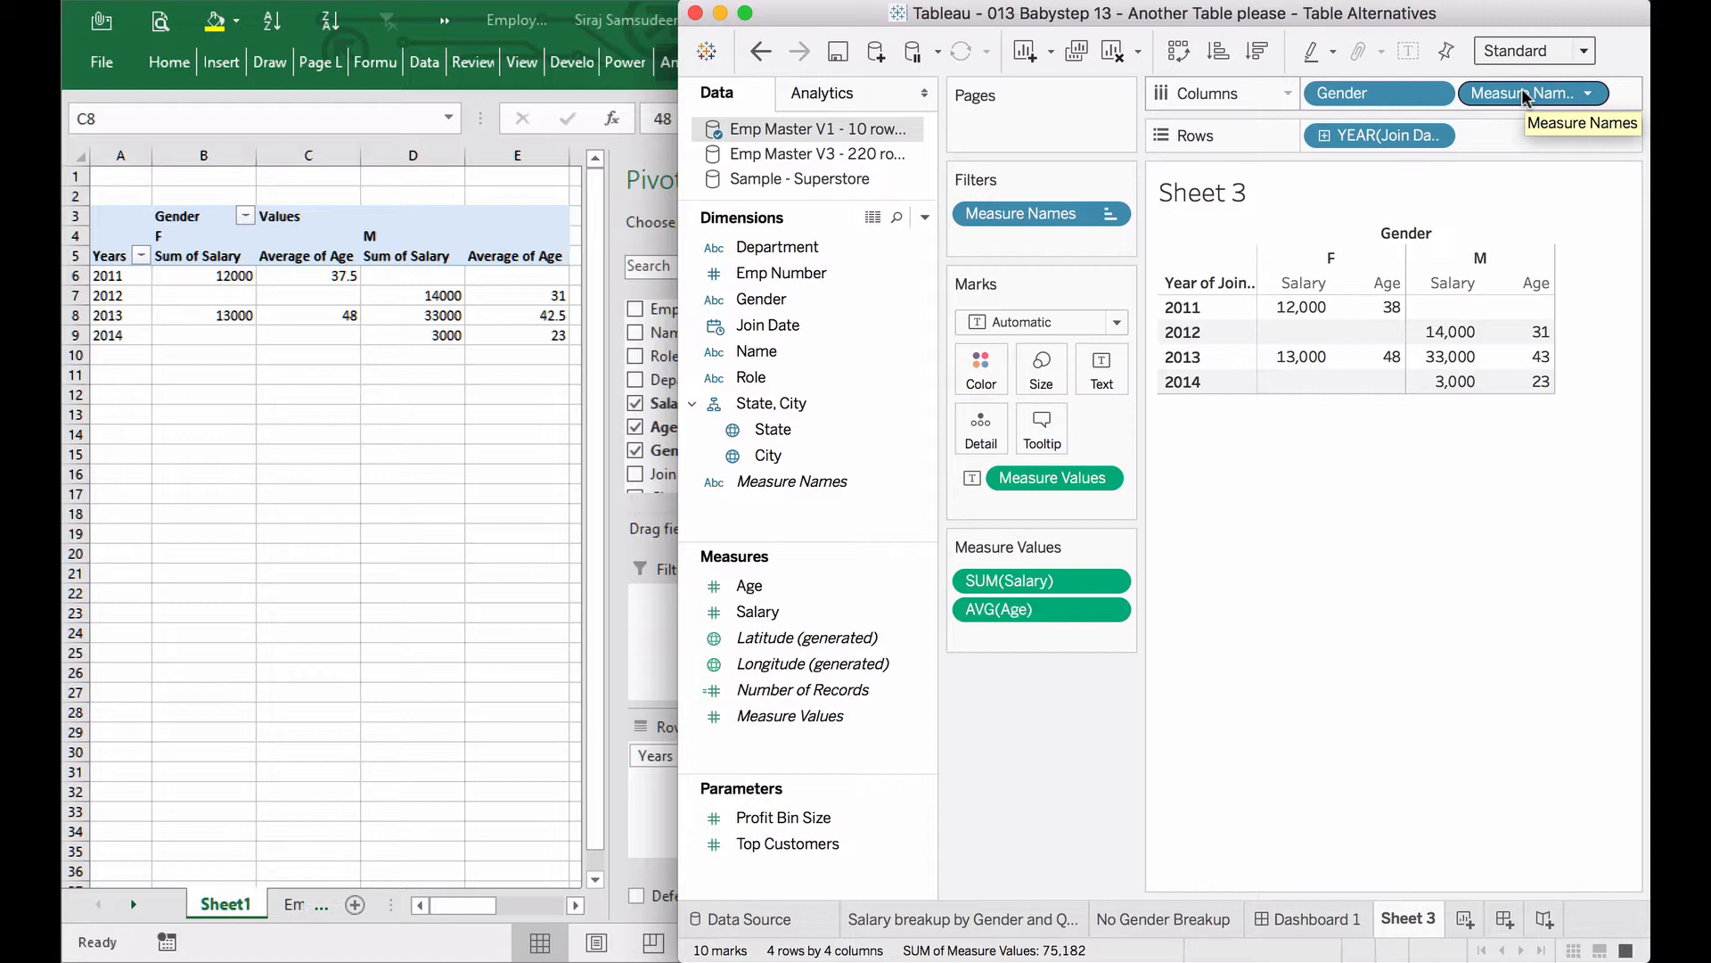
pyautogui.moveTo(1309, 294)
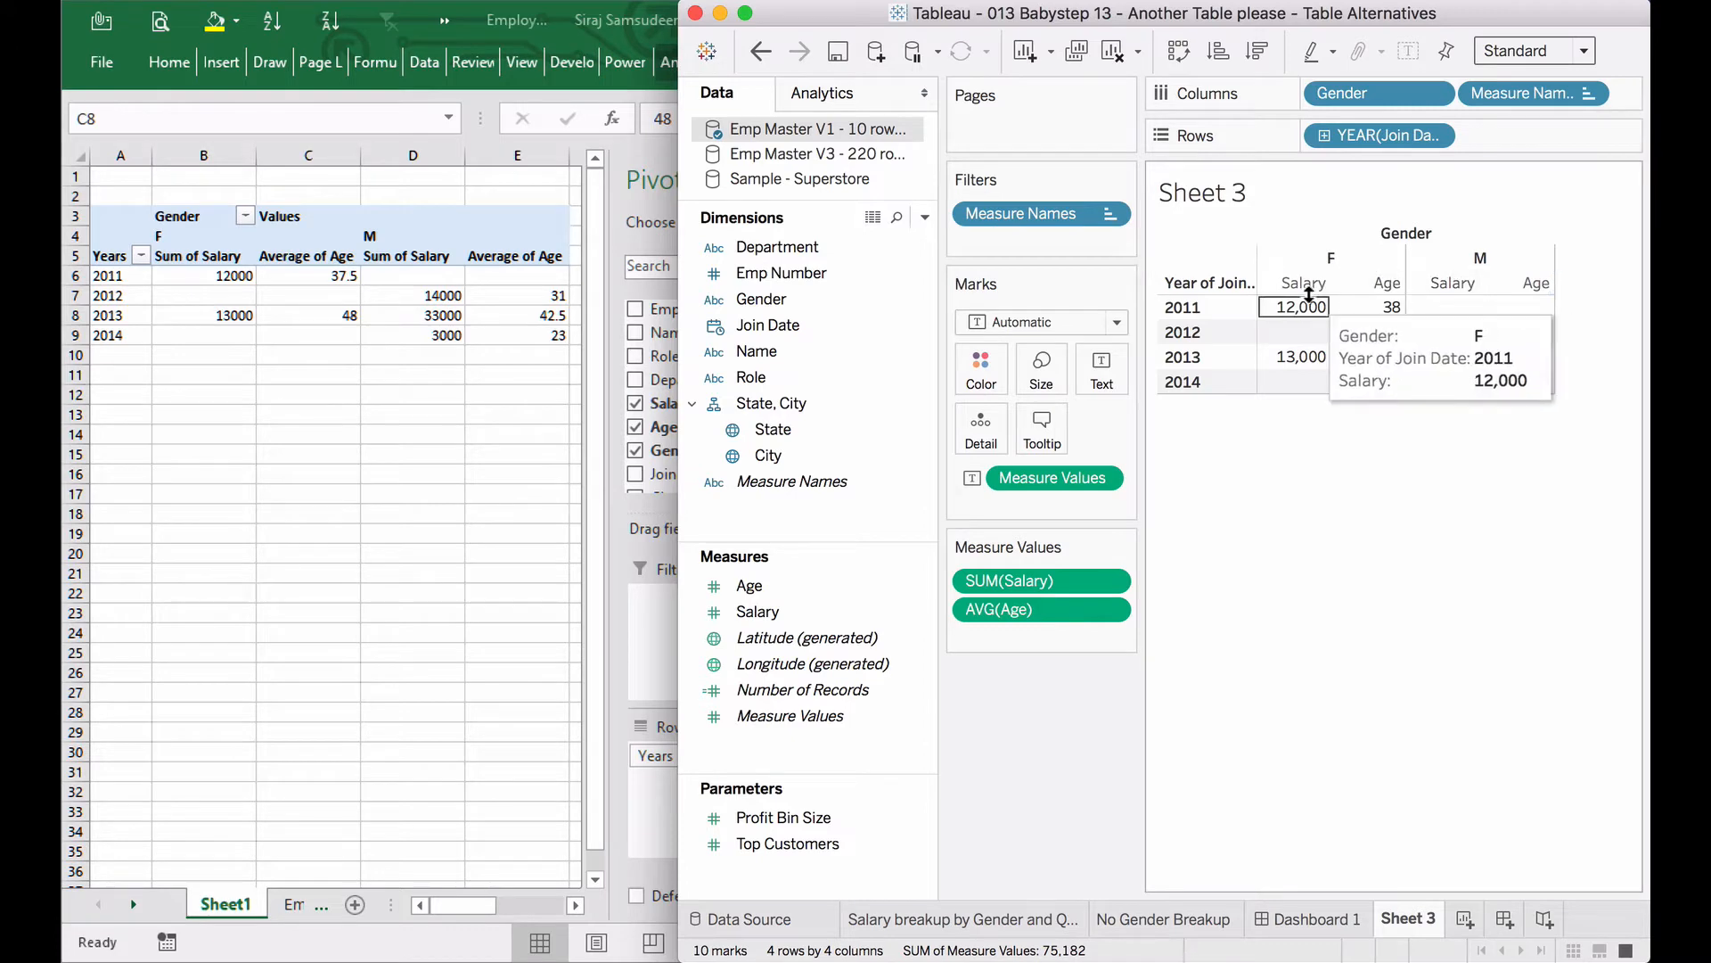
# - Maximize the Tableau window and compare the salary tables with and without gender on Dashboard 1
pyautogui.click(658, 638)
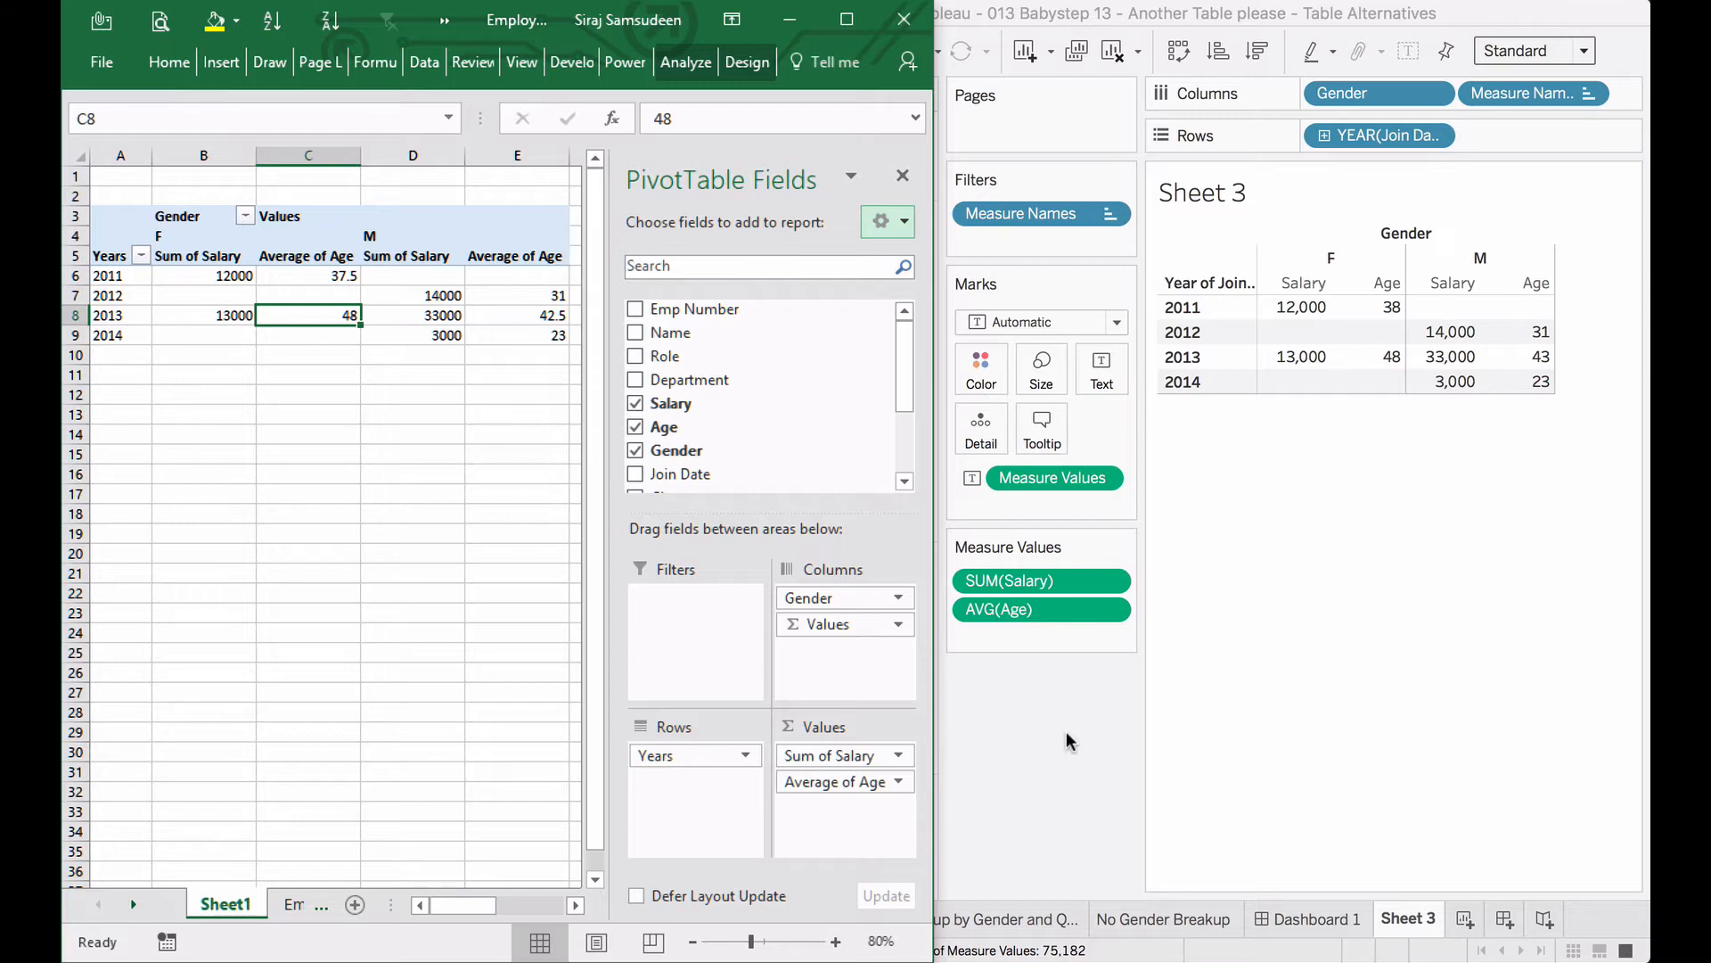
pyautogui.doubleClick(1546, 24)
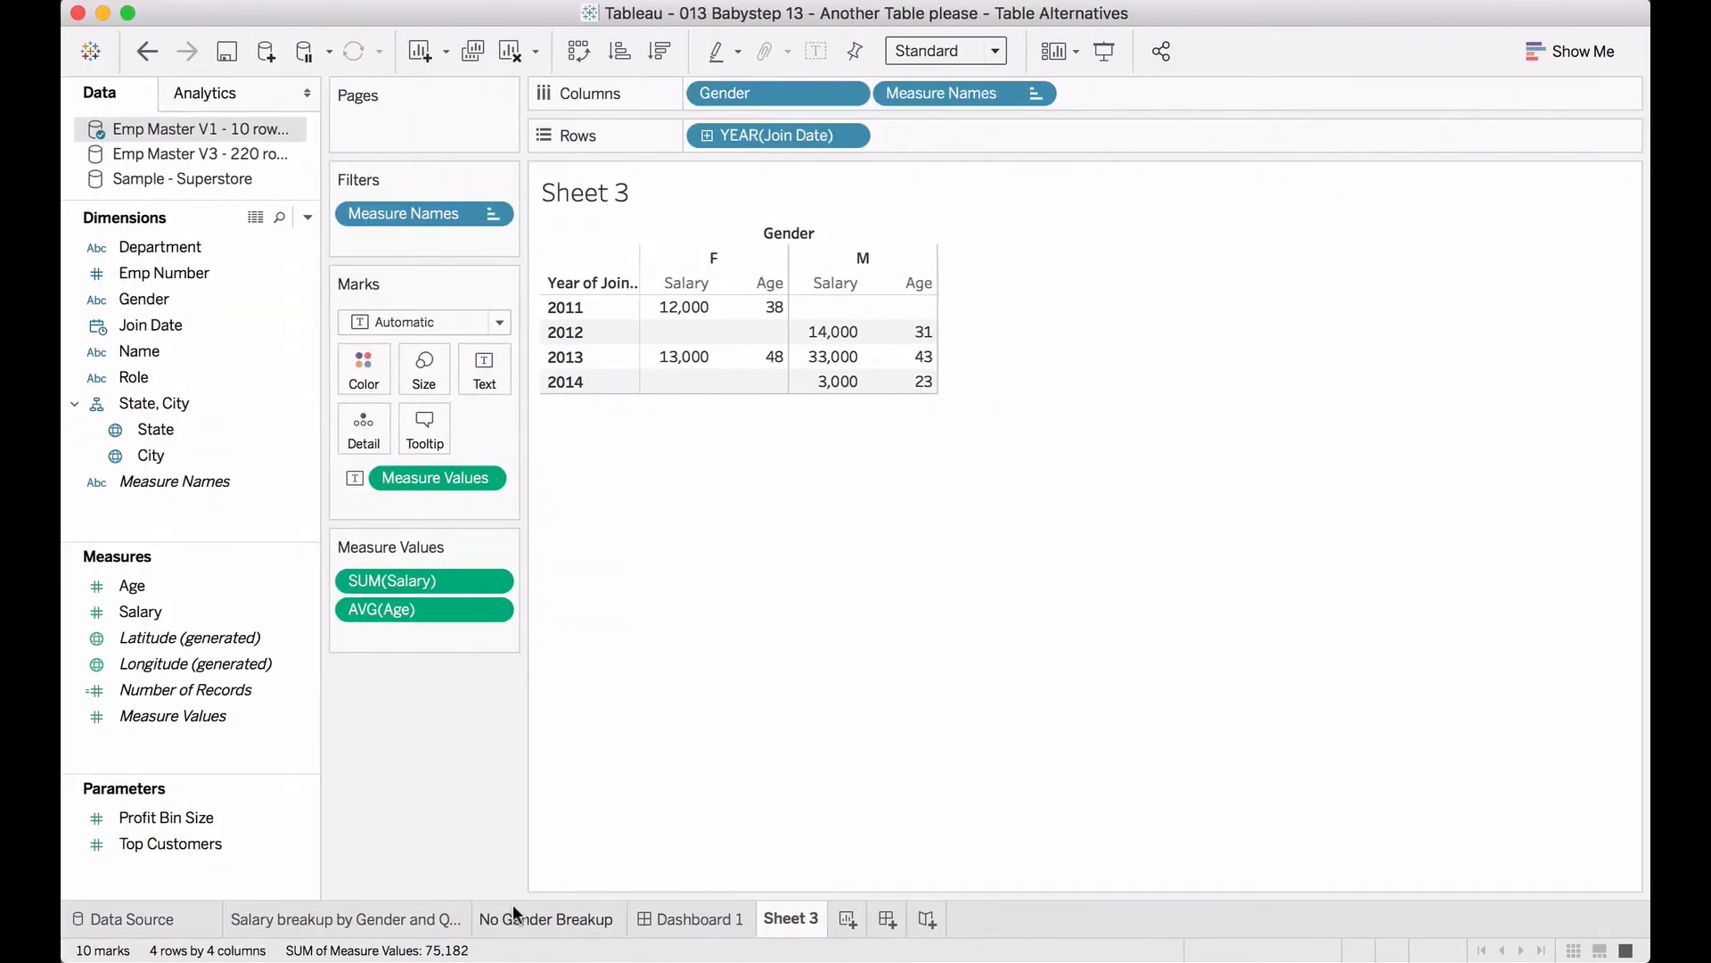
pyautogui.click(660, 921)
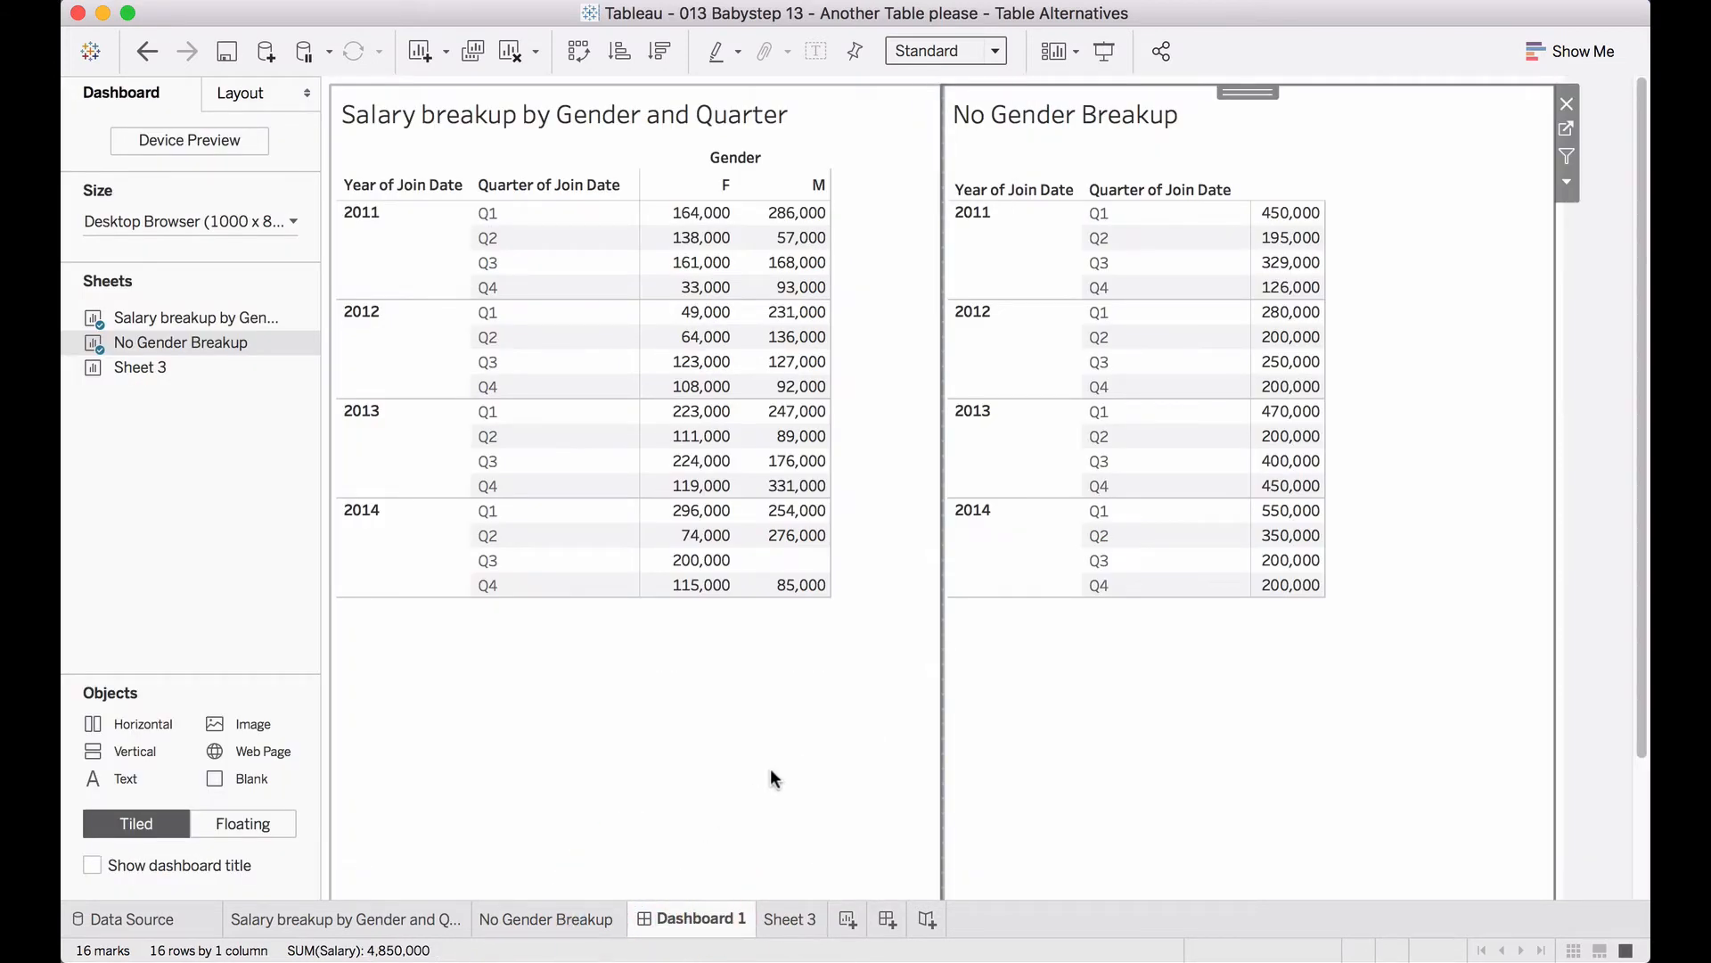
pyautogui.click(771, 680)
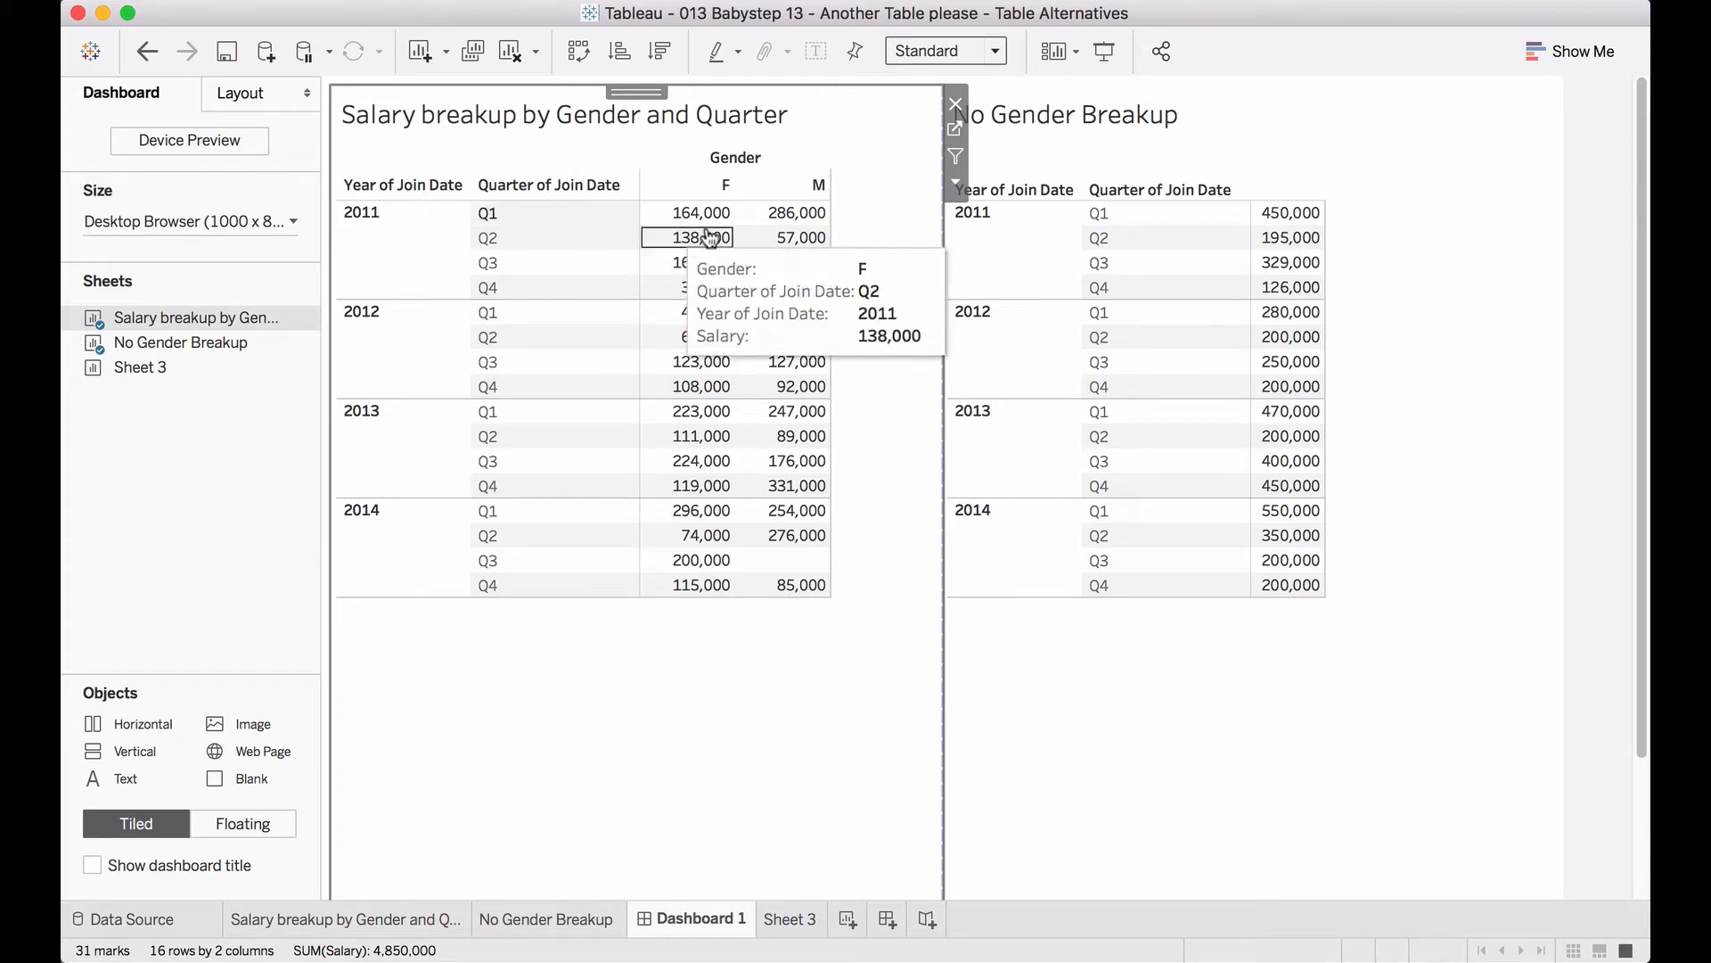
pyautogui.moveTo(794, 221)
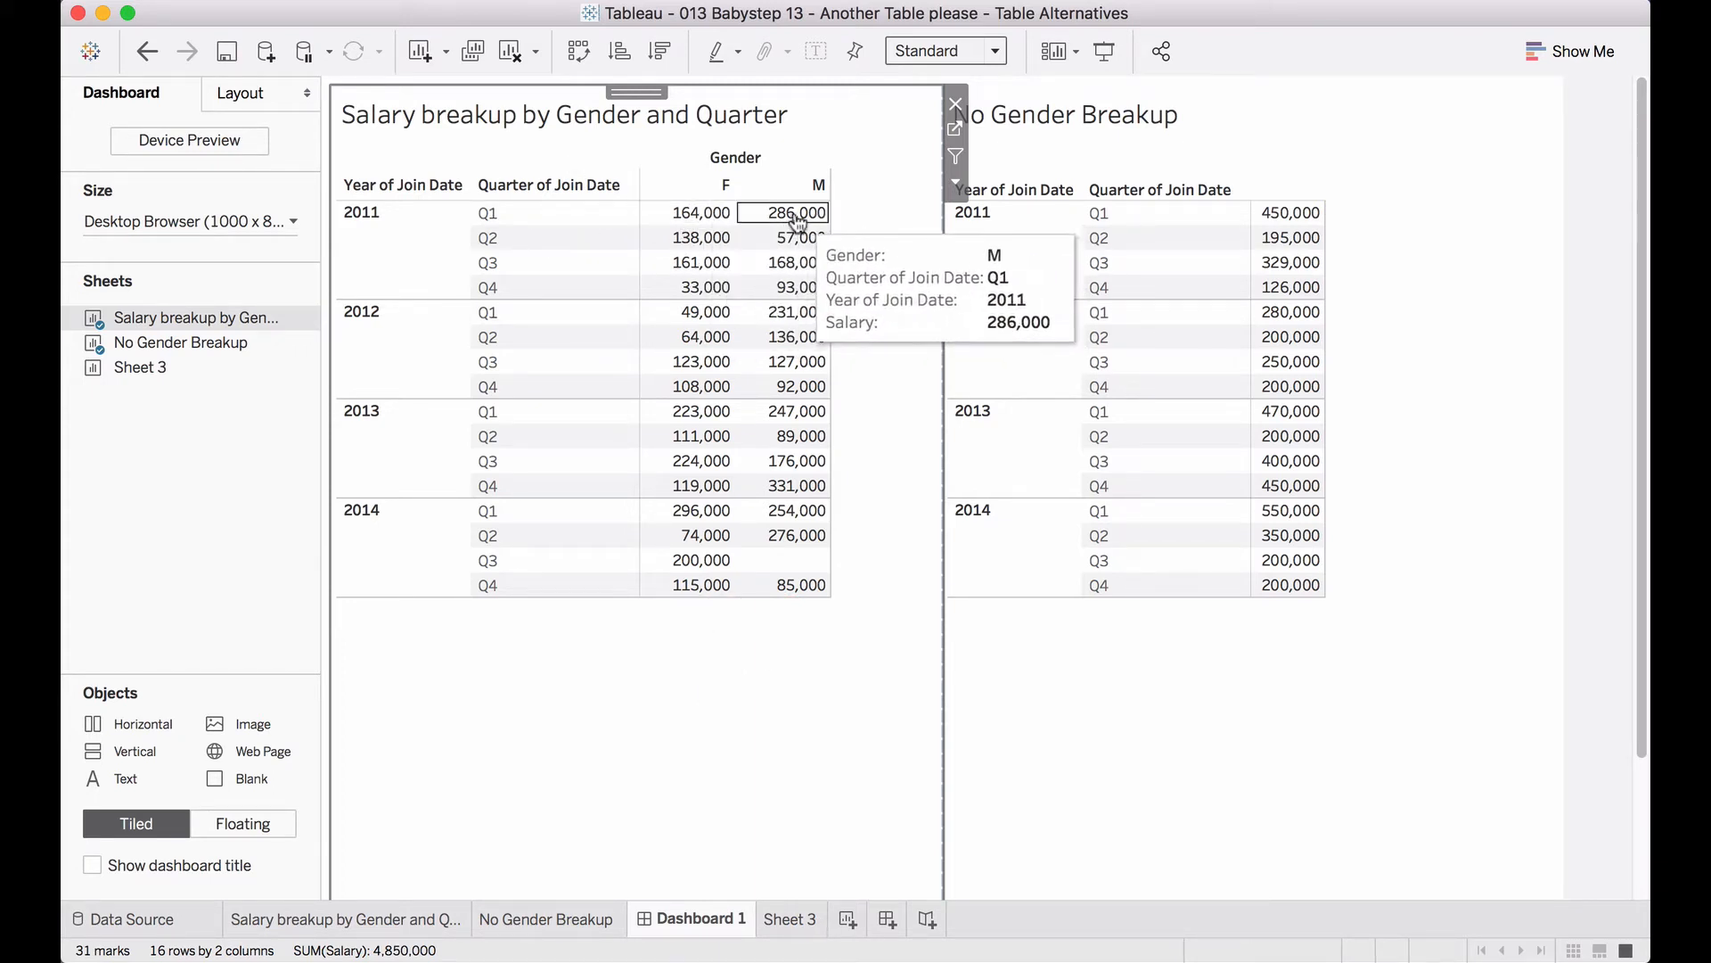
pyautogui.moveTo(1291, 221)
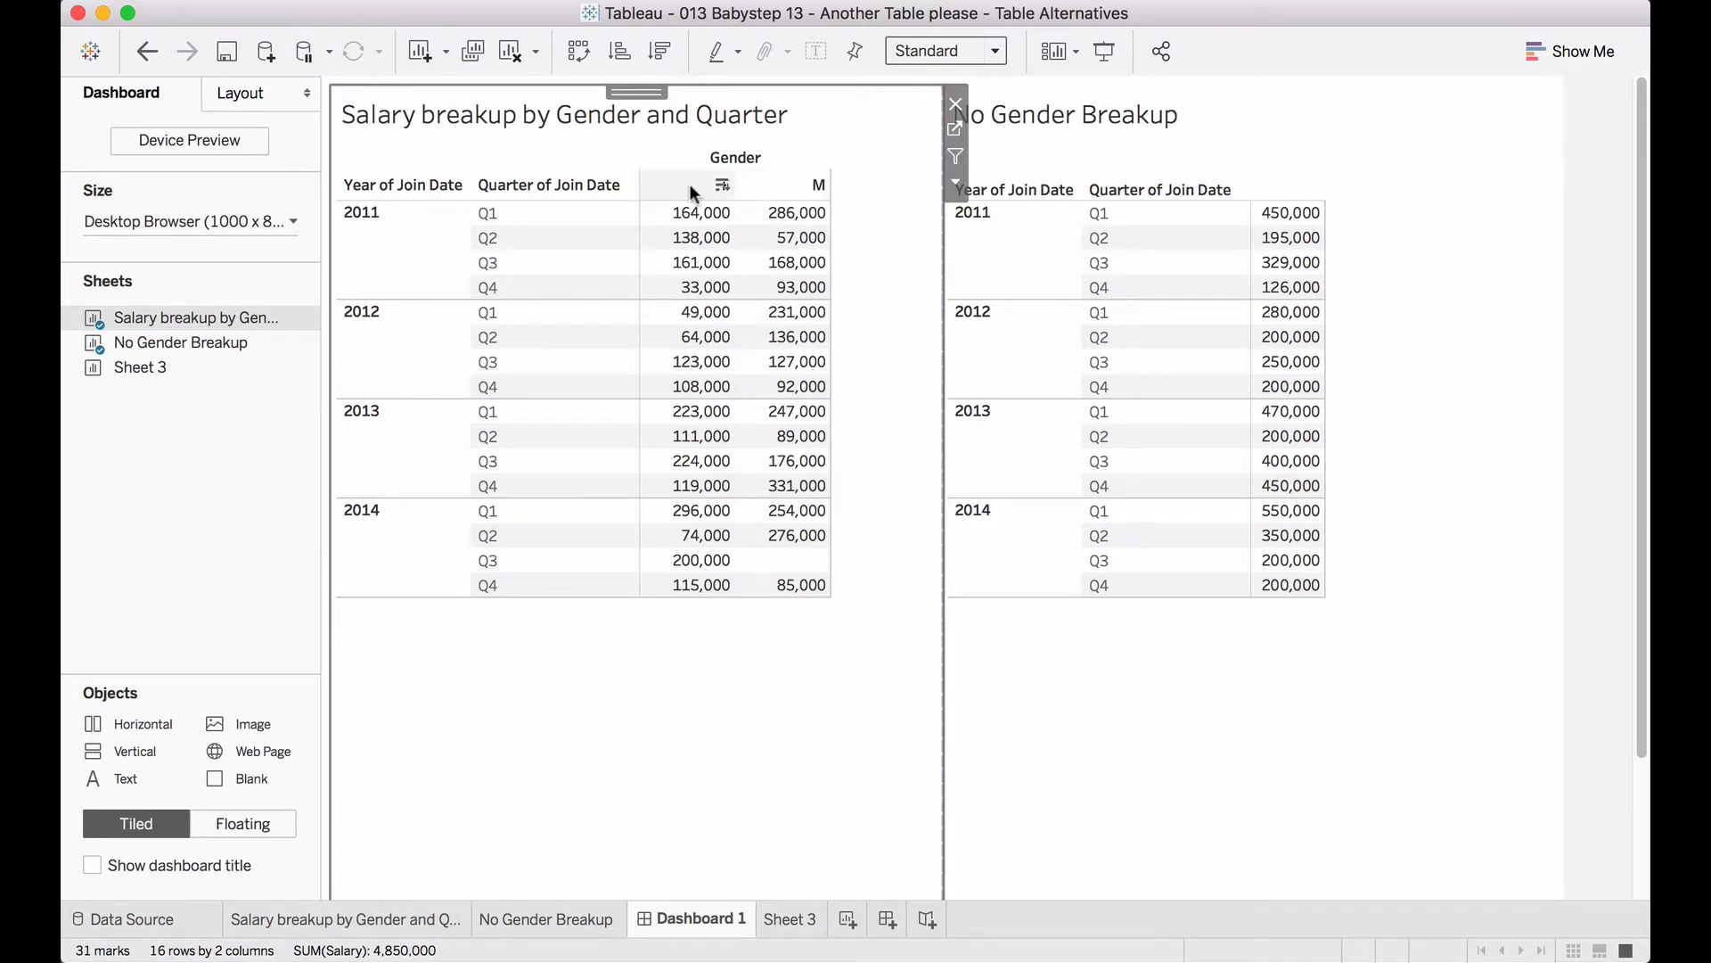
# - Remove the average Age measure and the Gender dimension from Sheet 3, leaving the salary sum by join year
pyautogui.click(784, 918)
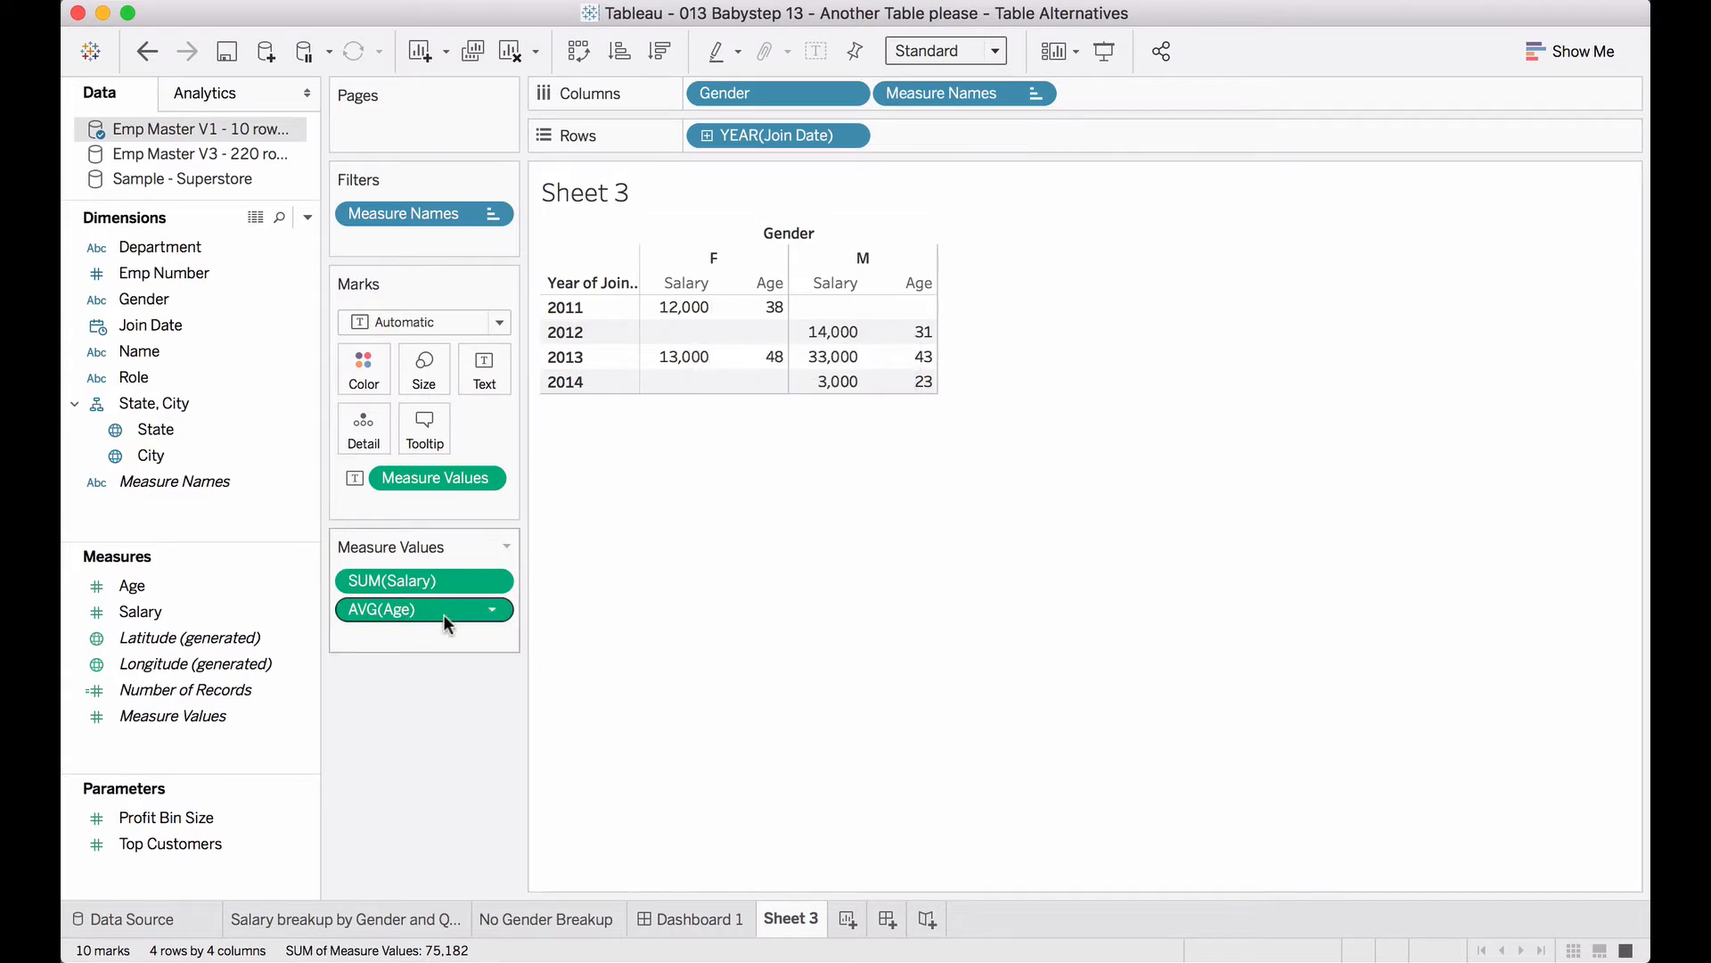
pyautogui.moveTo(445, 611); pyautogui.dragTo(443, 753)
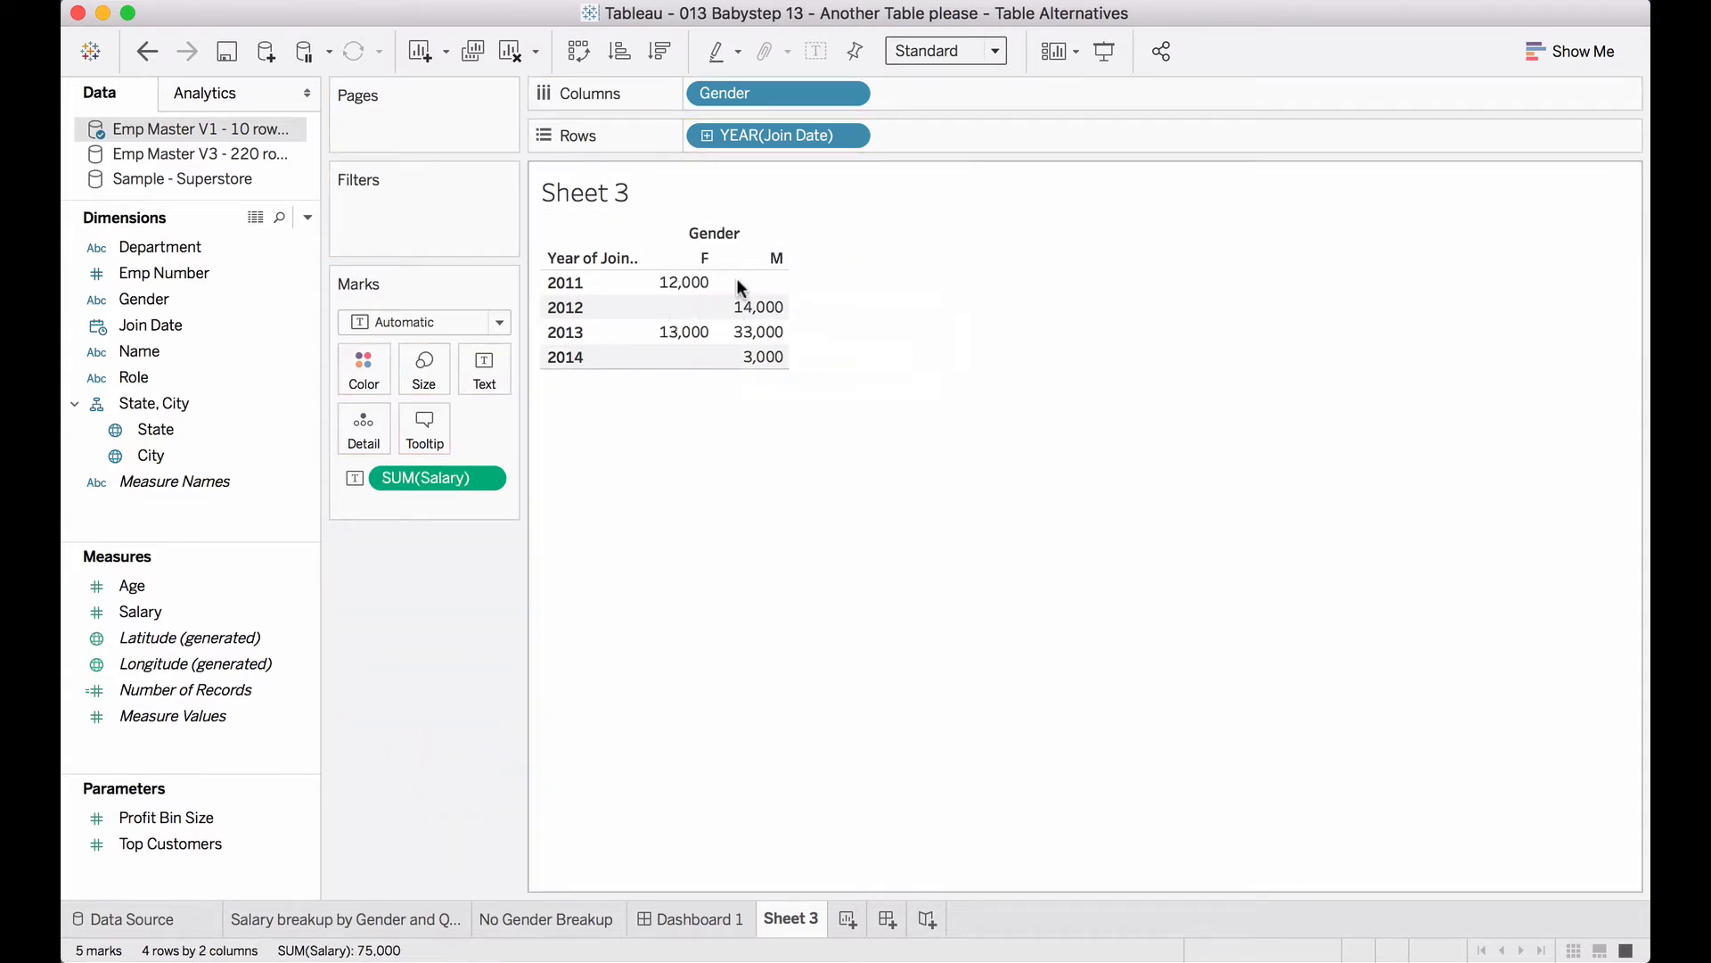
pyautogui.moveTo(738, 101); pyautogui.dragTo(486, 589)
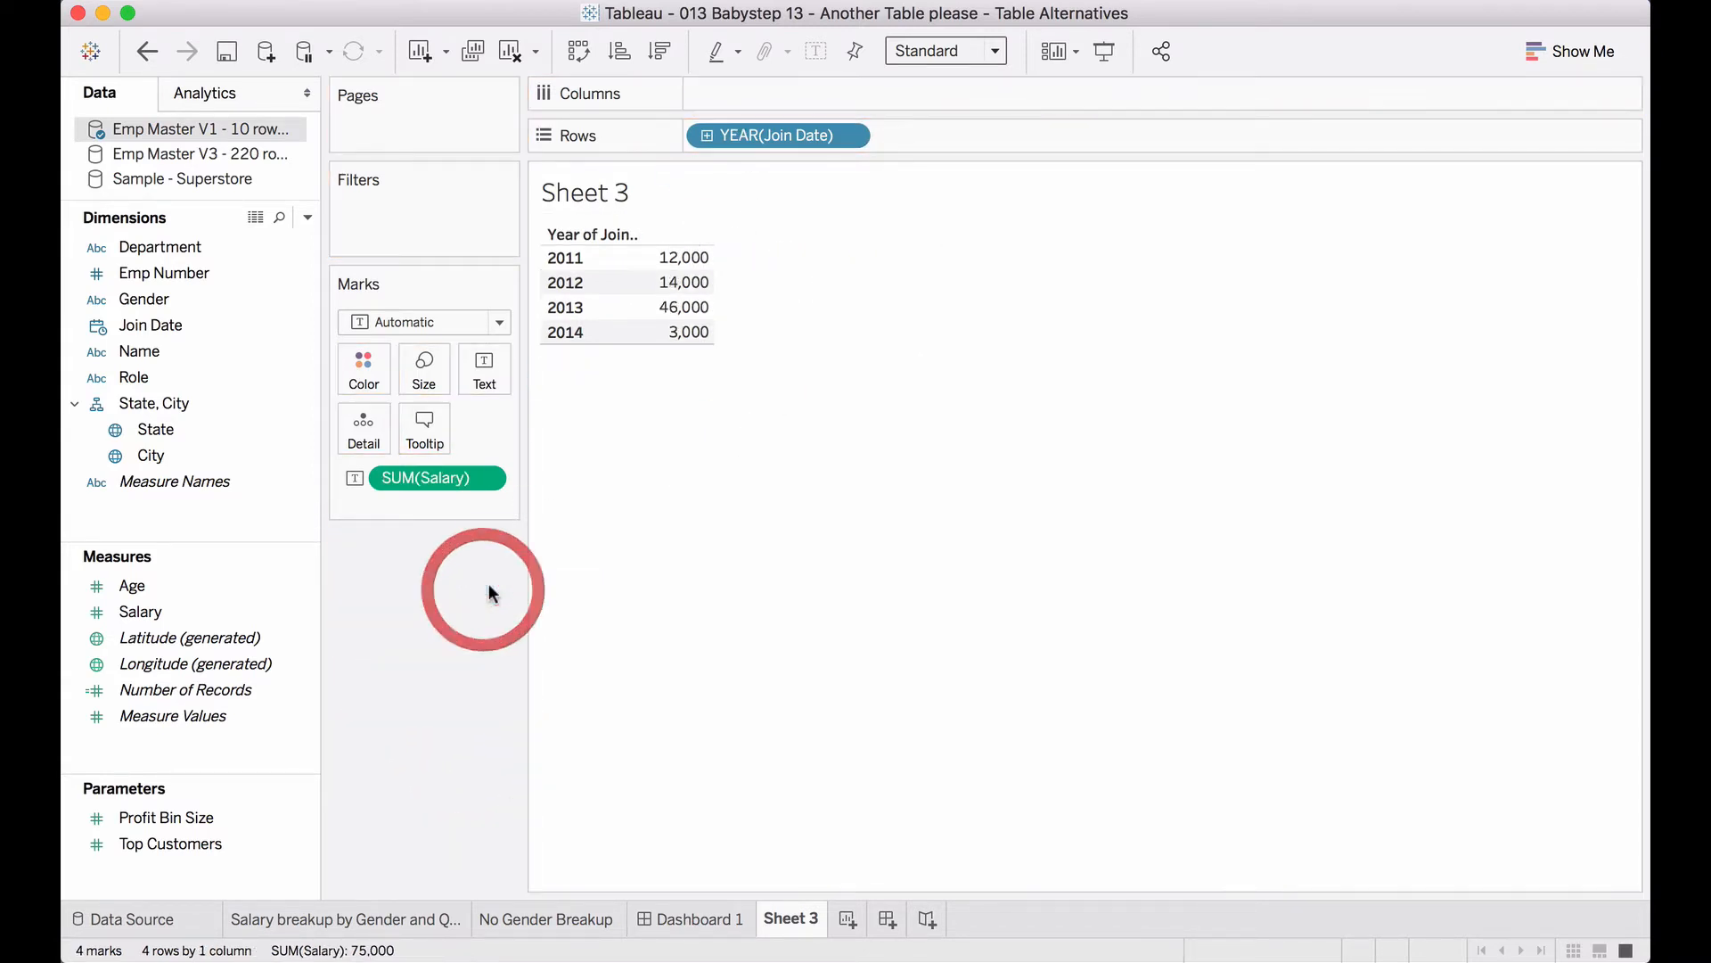
pyautogui.moveTo(710, 326)
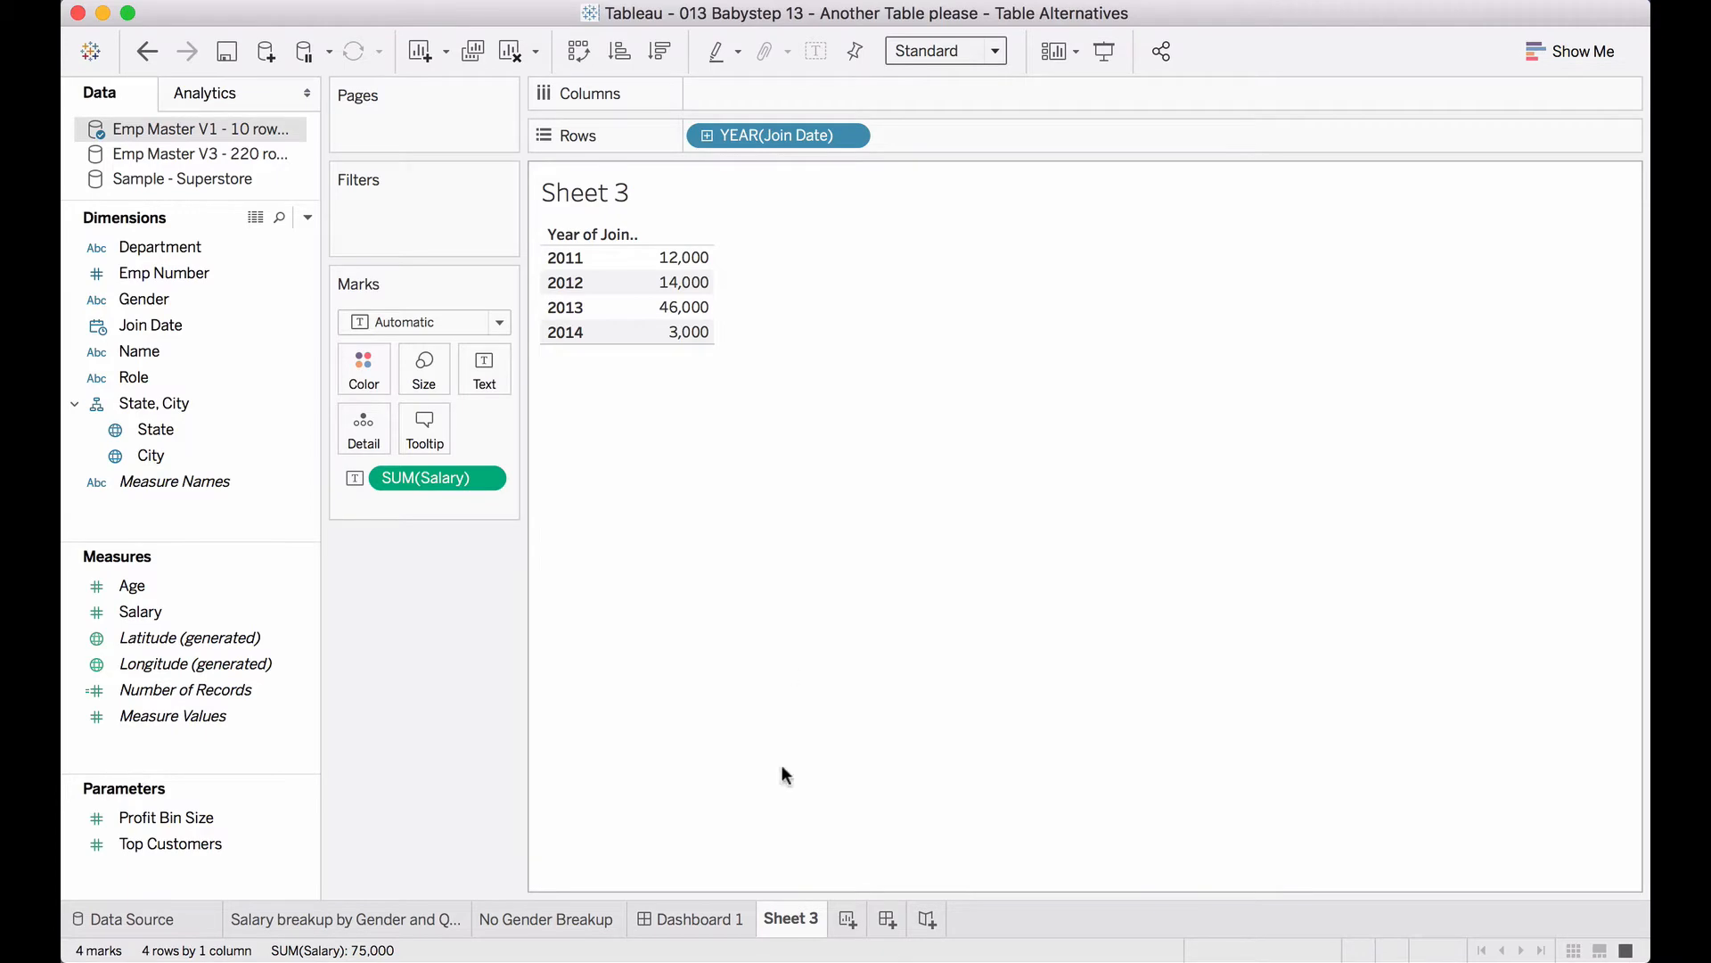
# - Add Sheet 3 to Dashboard 1 below the Salary breakup by Gender and Quarter table
pyautogui.click(722, 918)
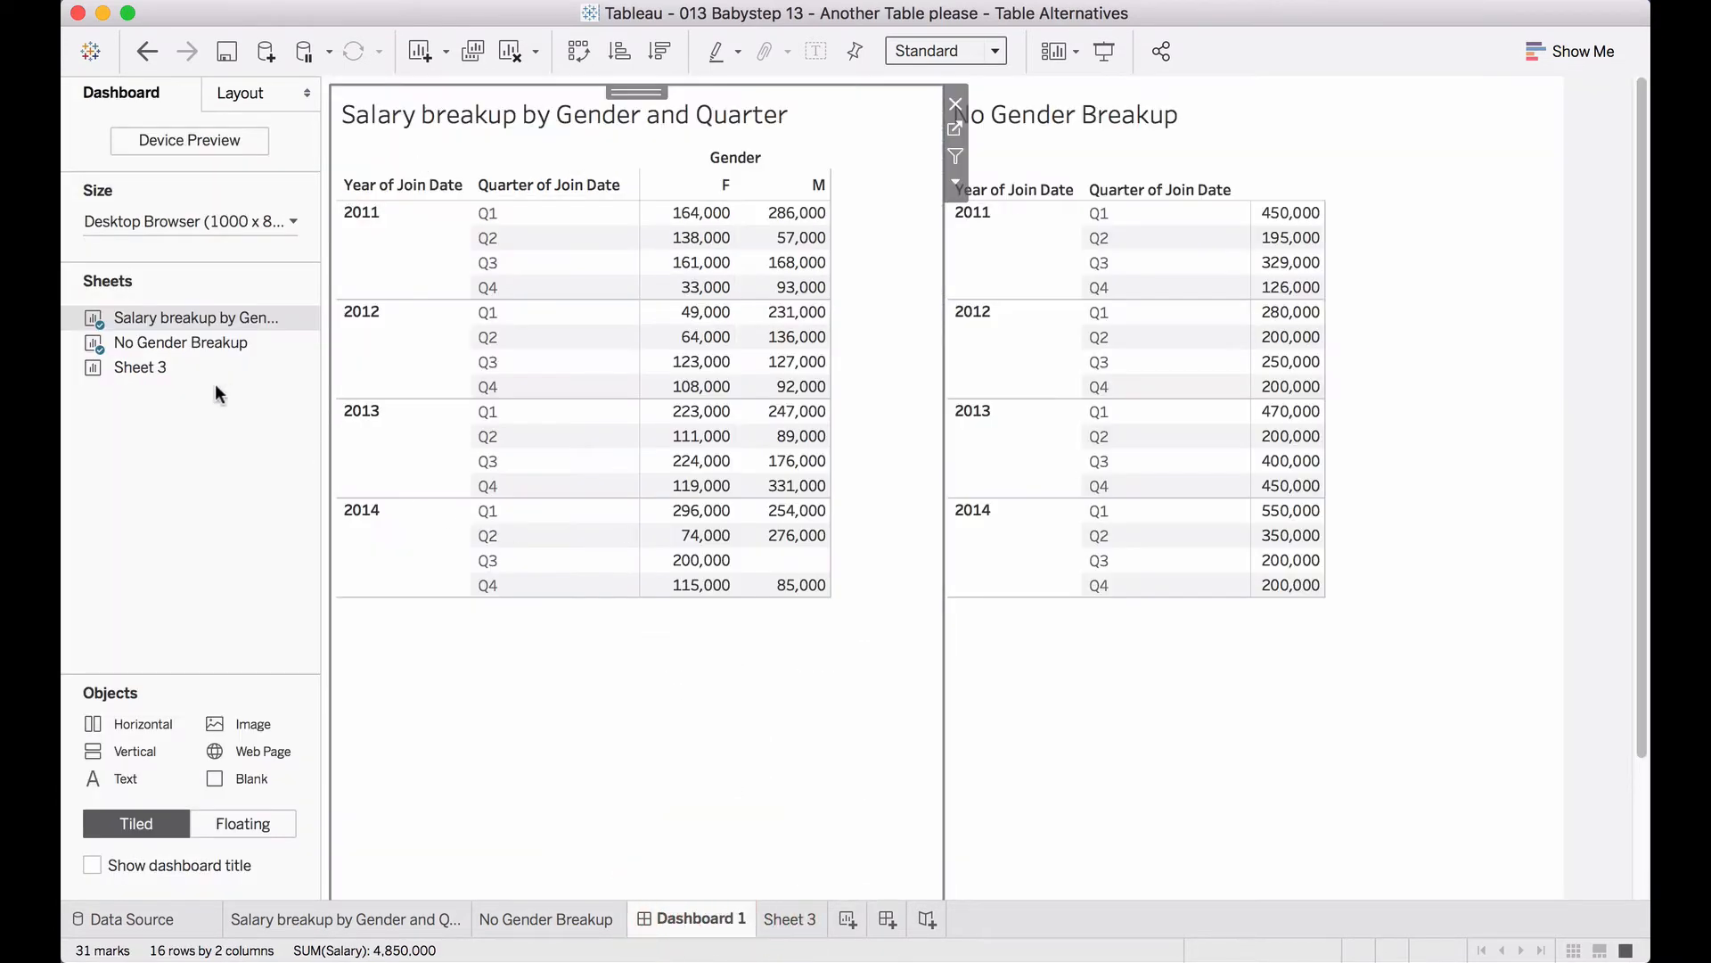
pyautogui.moveTo(169, 368)
pyautogui.mouseDown()
pyautogui.moveTo(875, 783)
pyautogui.moveTo(1010, 778)
pyautogui.moveTo(750, 800)
pyautogui.mouseUp()
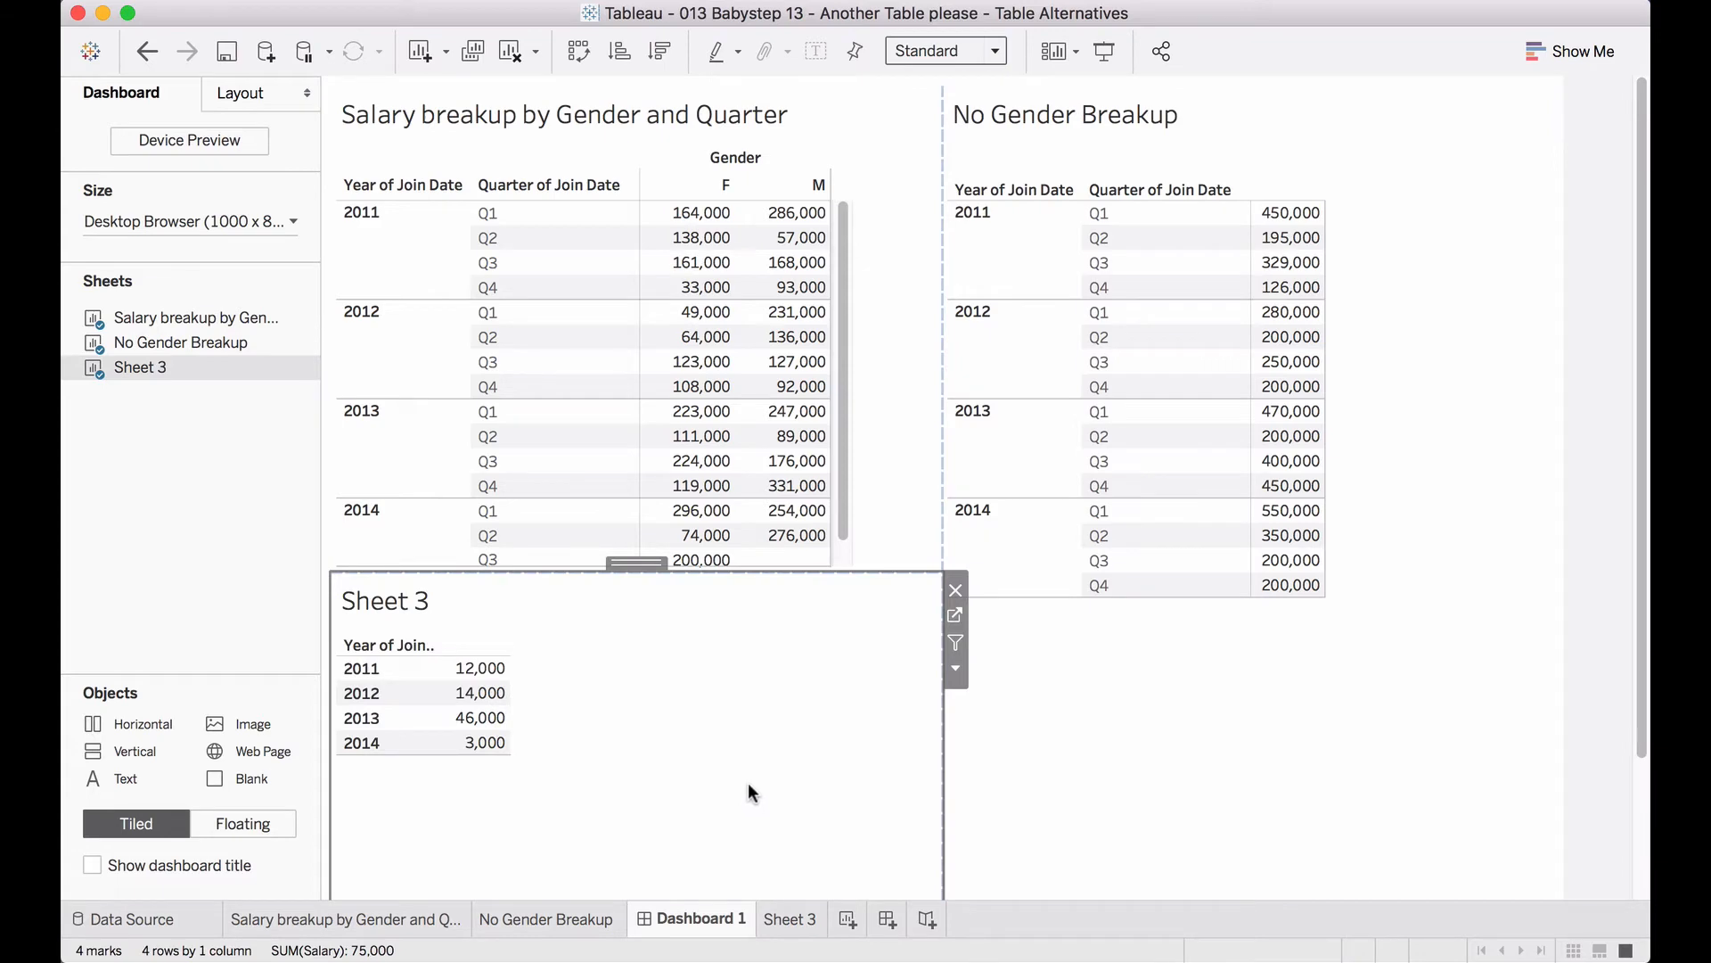
pyautogui.moveTo(490, 704)
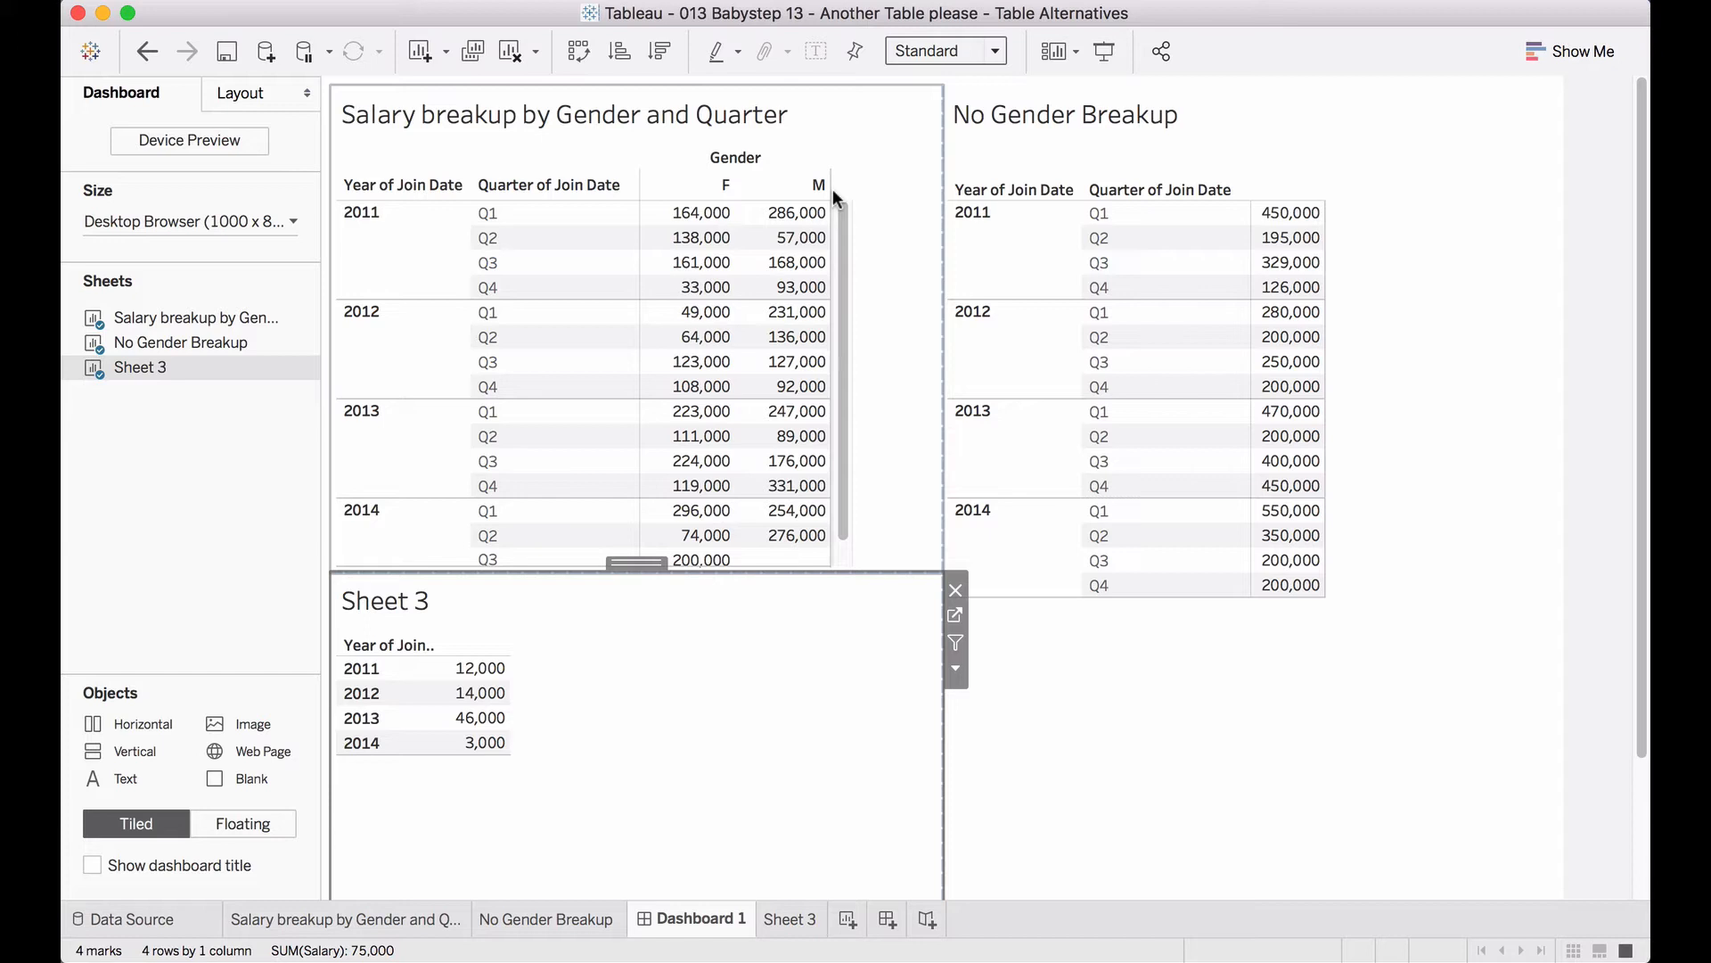
# - Add the Age measure to the Sheet 3 table and check the updated table on Dashboard 1
pyautogui.click(791, 918)
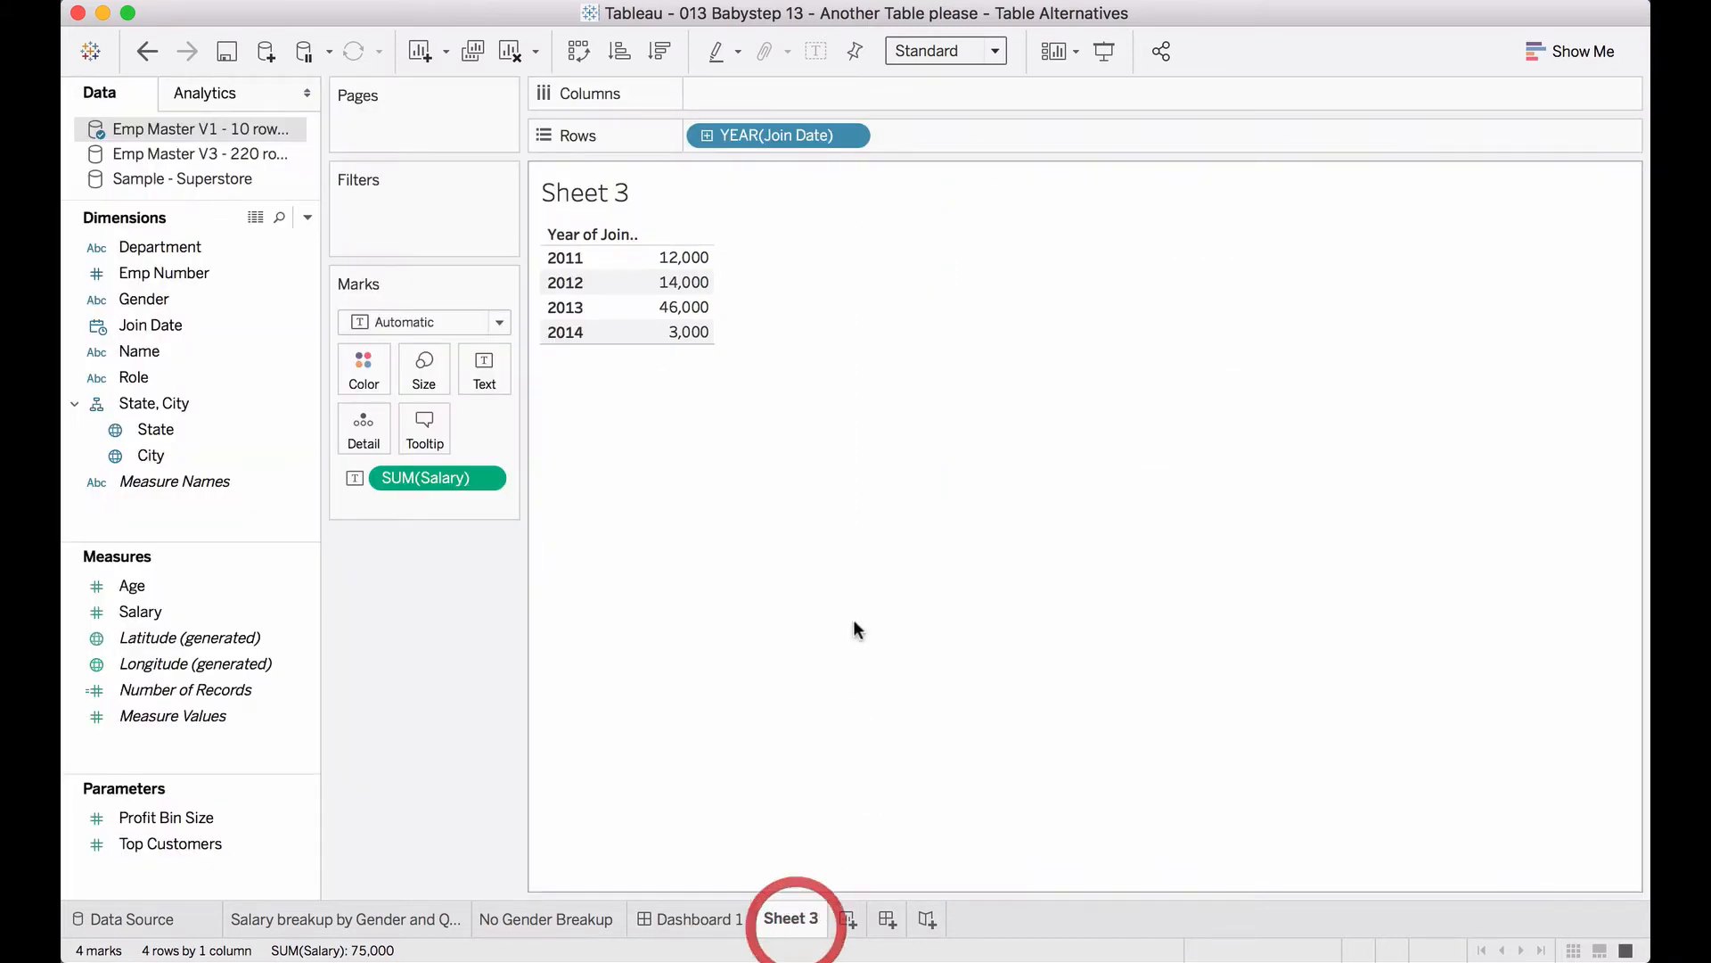
pyautogui.doubleClick(212, 587)
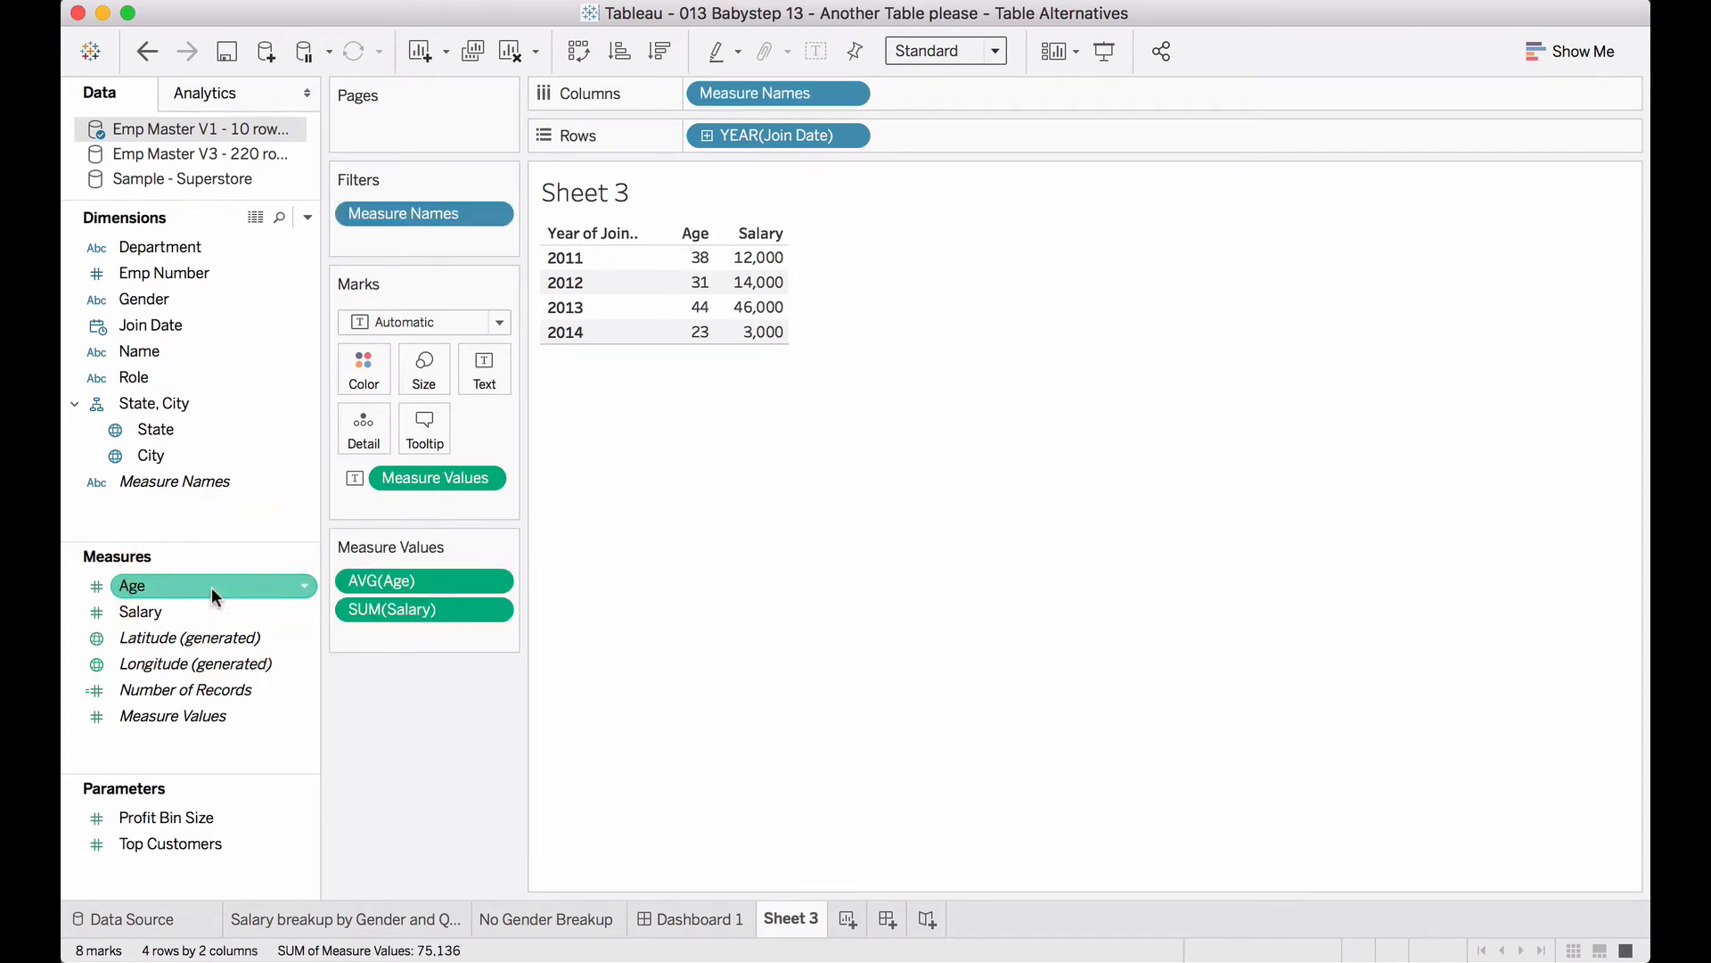
pyautogui.click(711, 918)
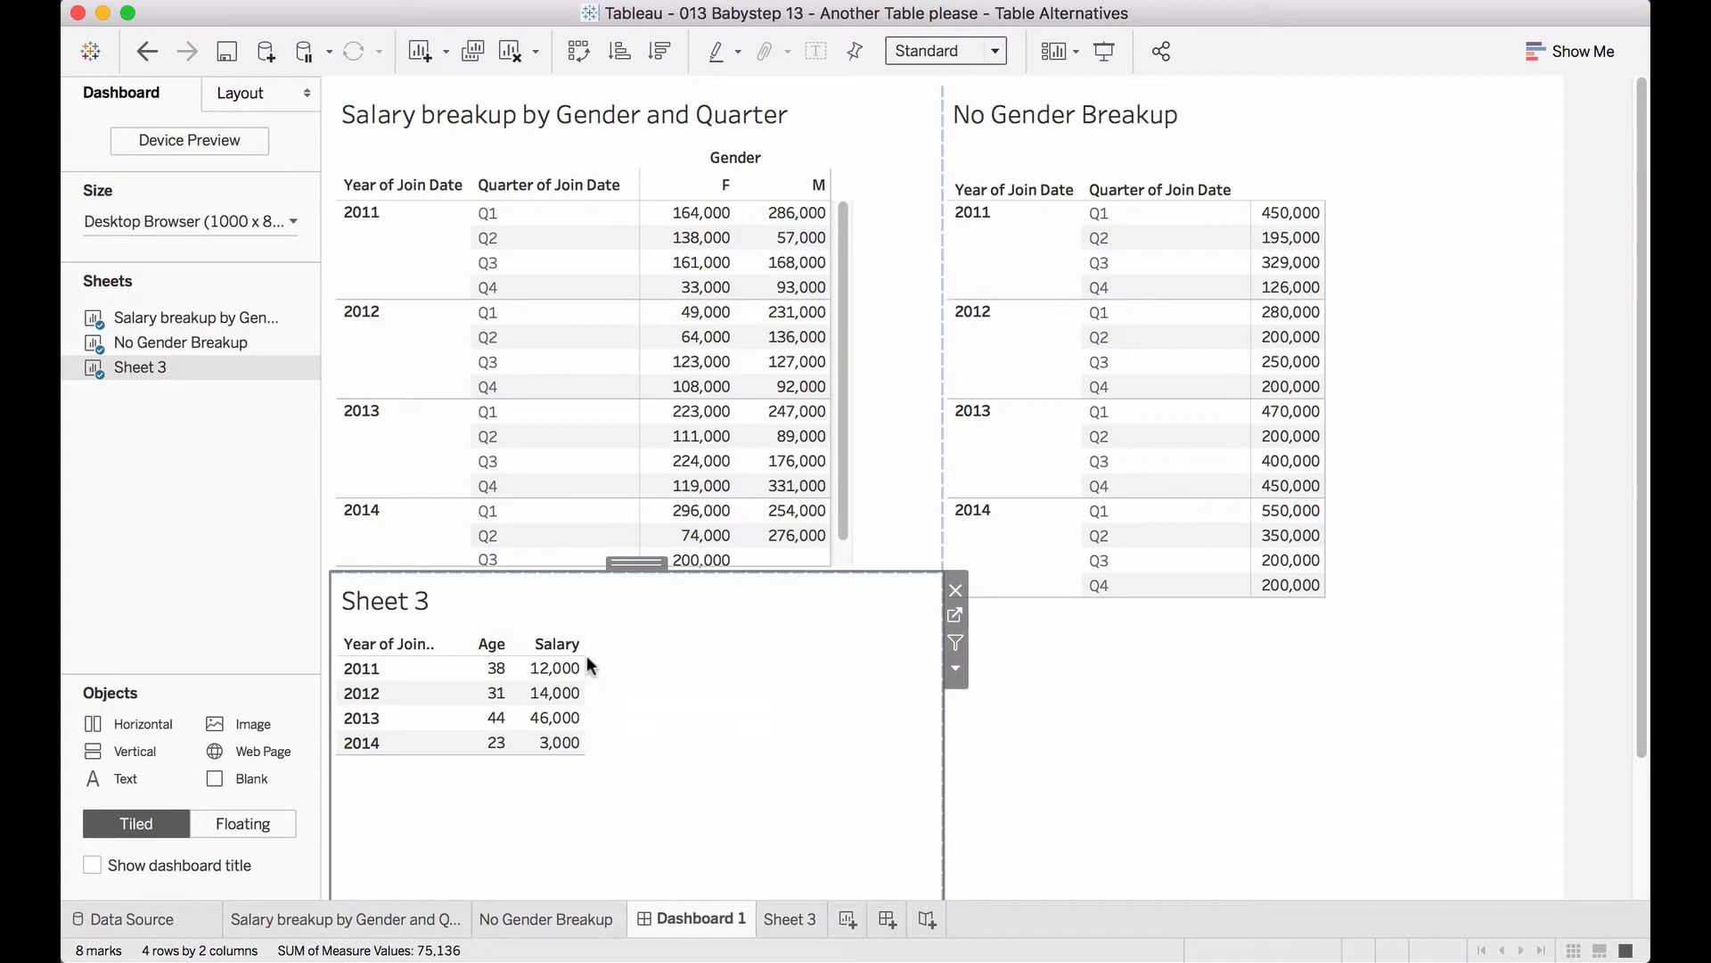
pyautogui.click(793, 916)
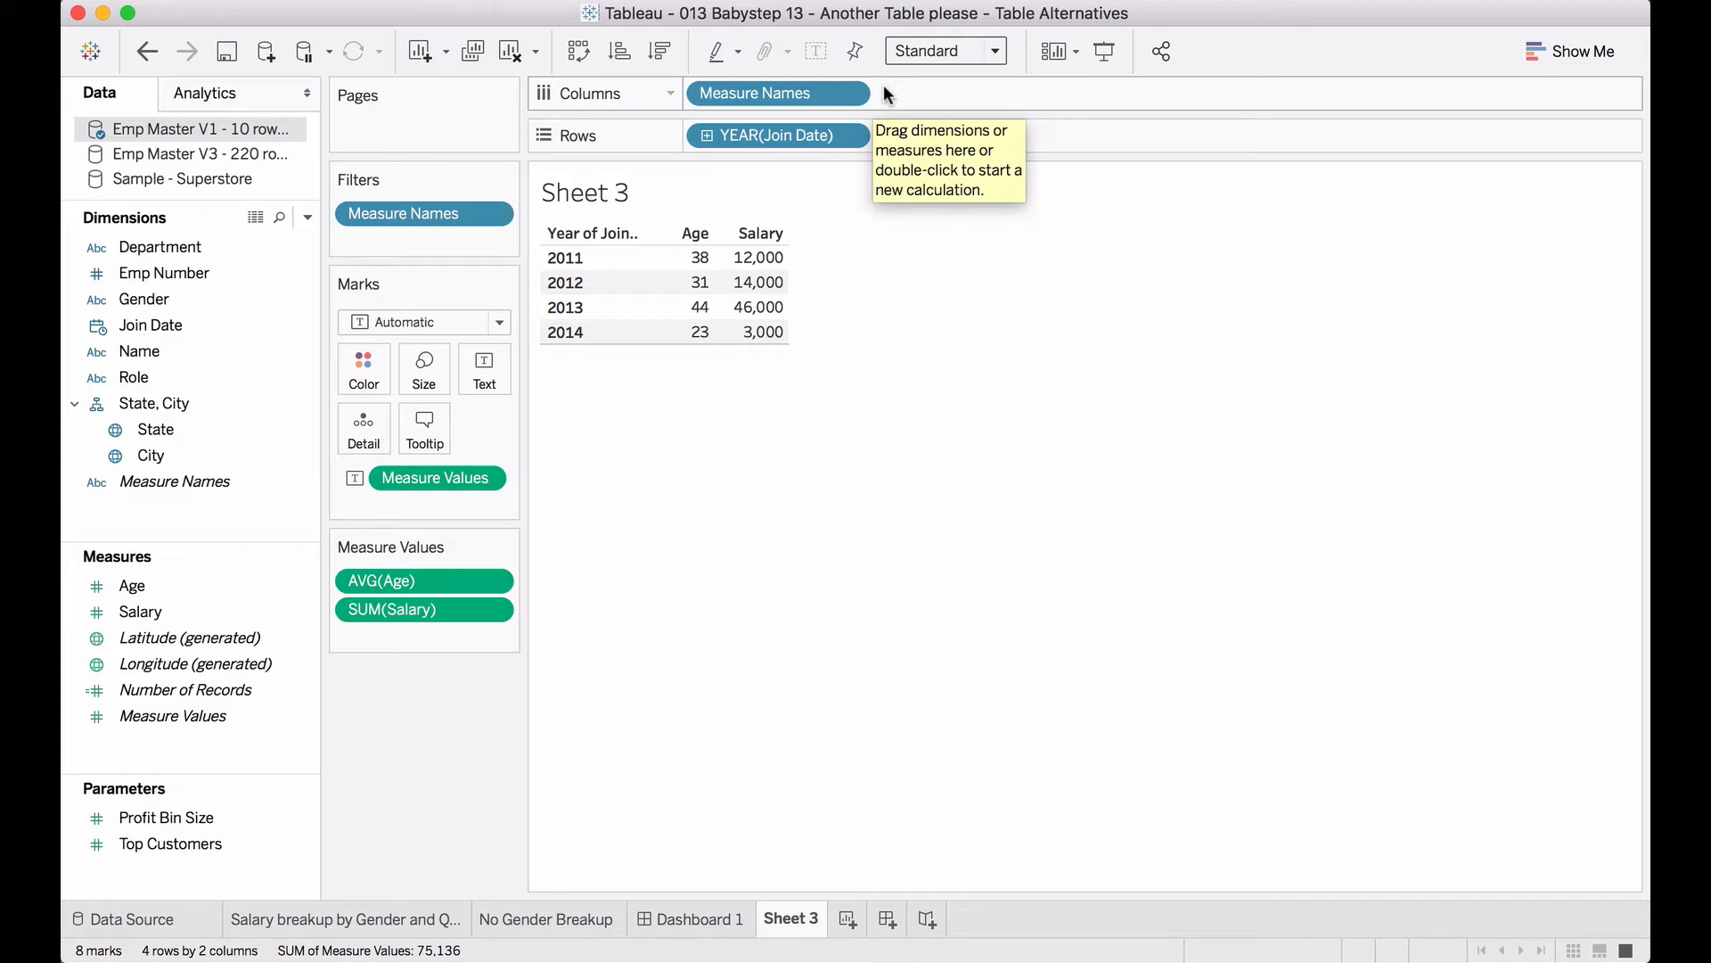
pyautogui.click(699, 919)
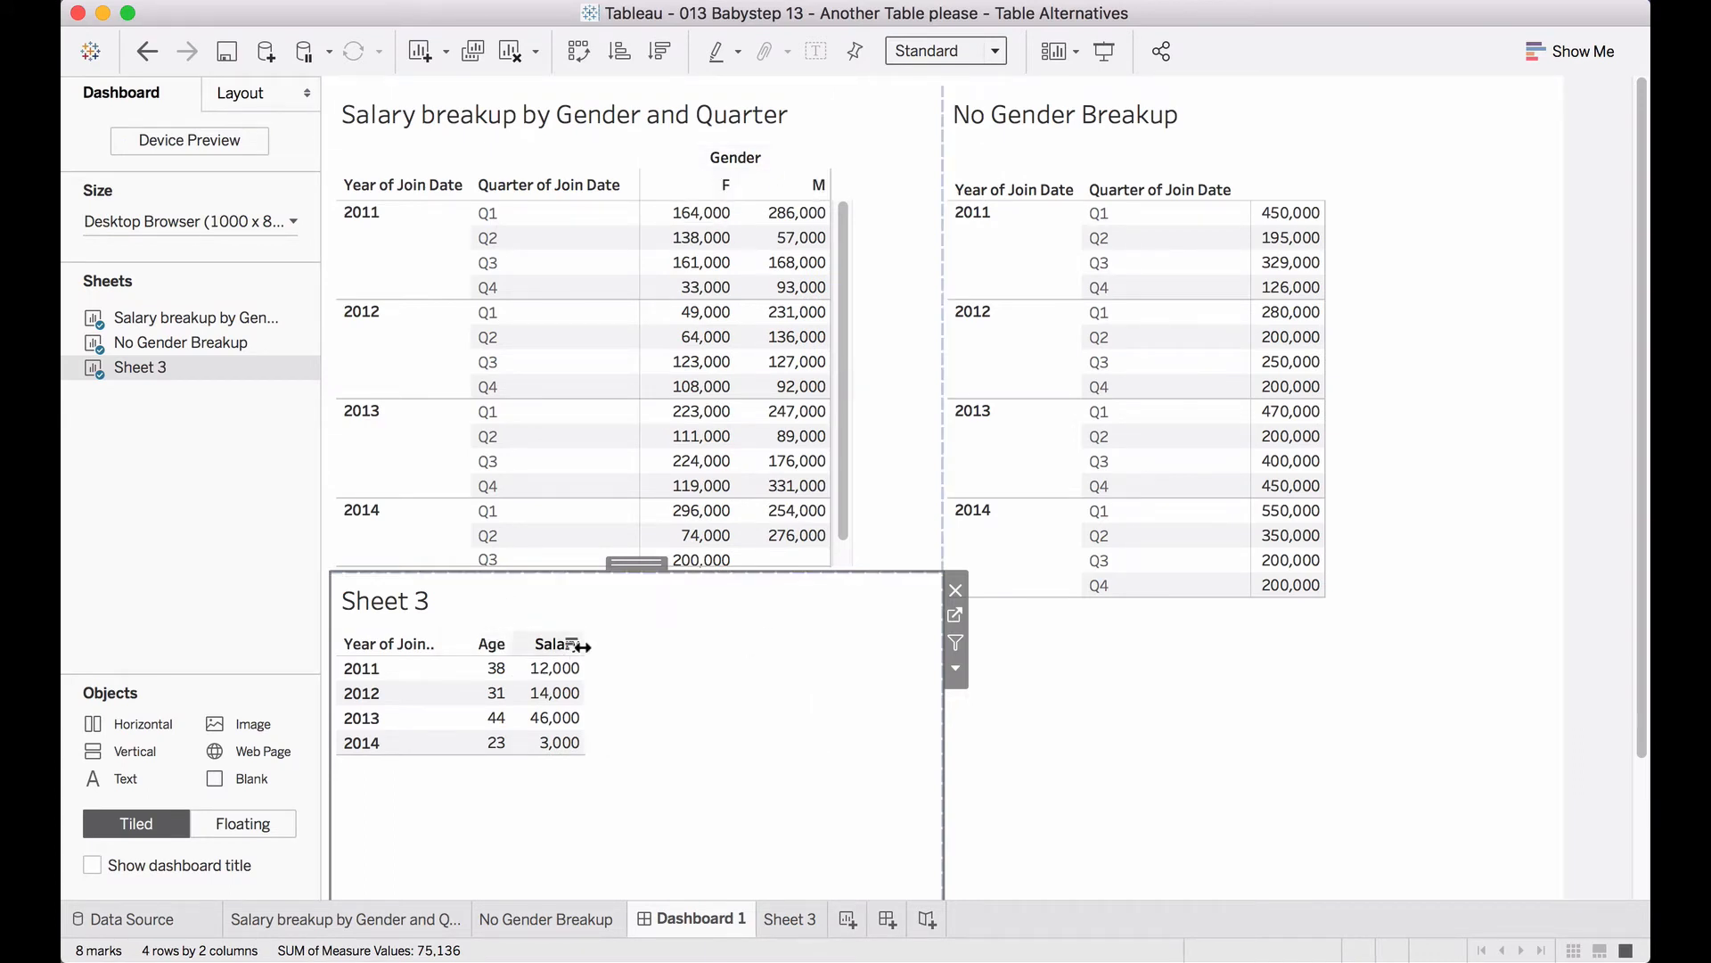
# - Convert Emp Number from a dimension to a measure and add it to Sheet 3's measure values after Salary
pyautogui.click(788, 919)
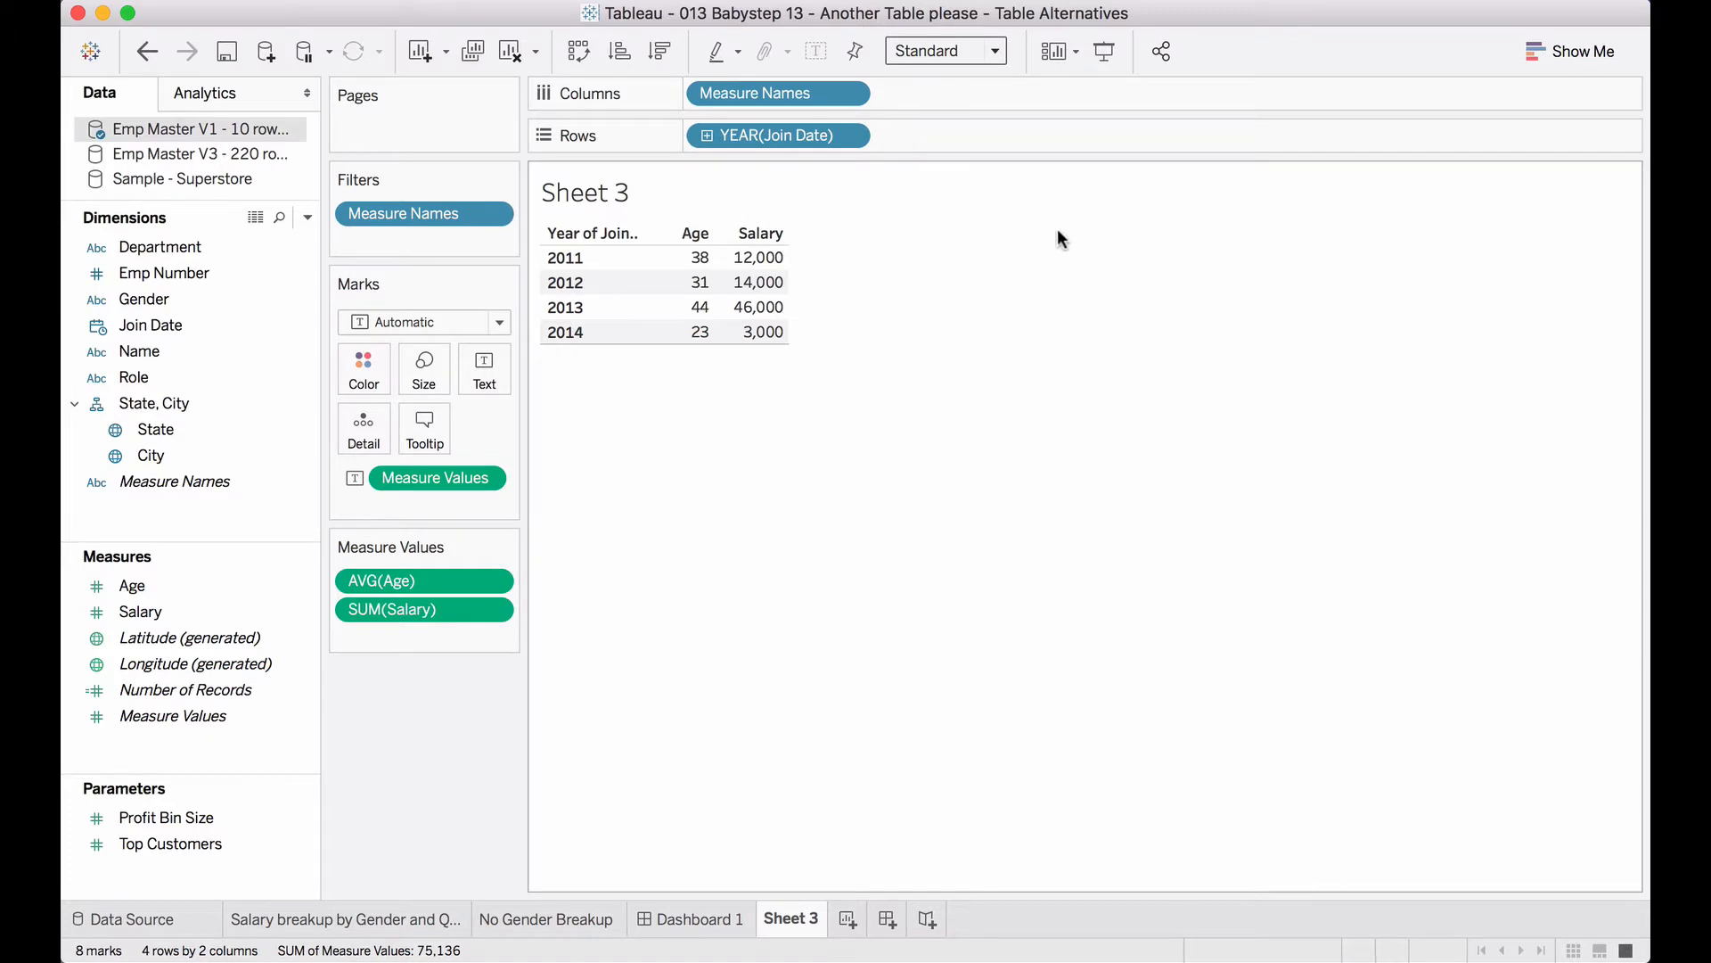
pyautogui.click(192, 615)
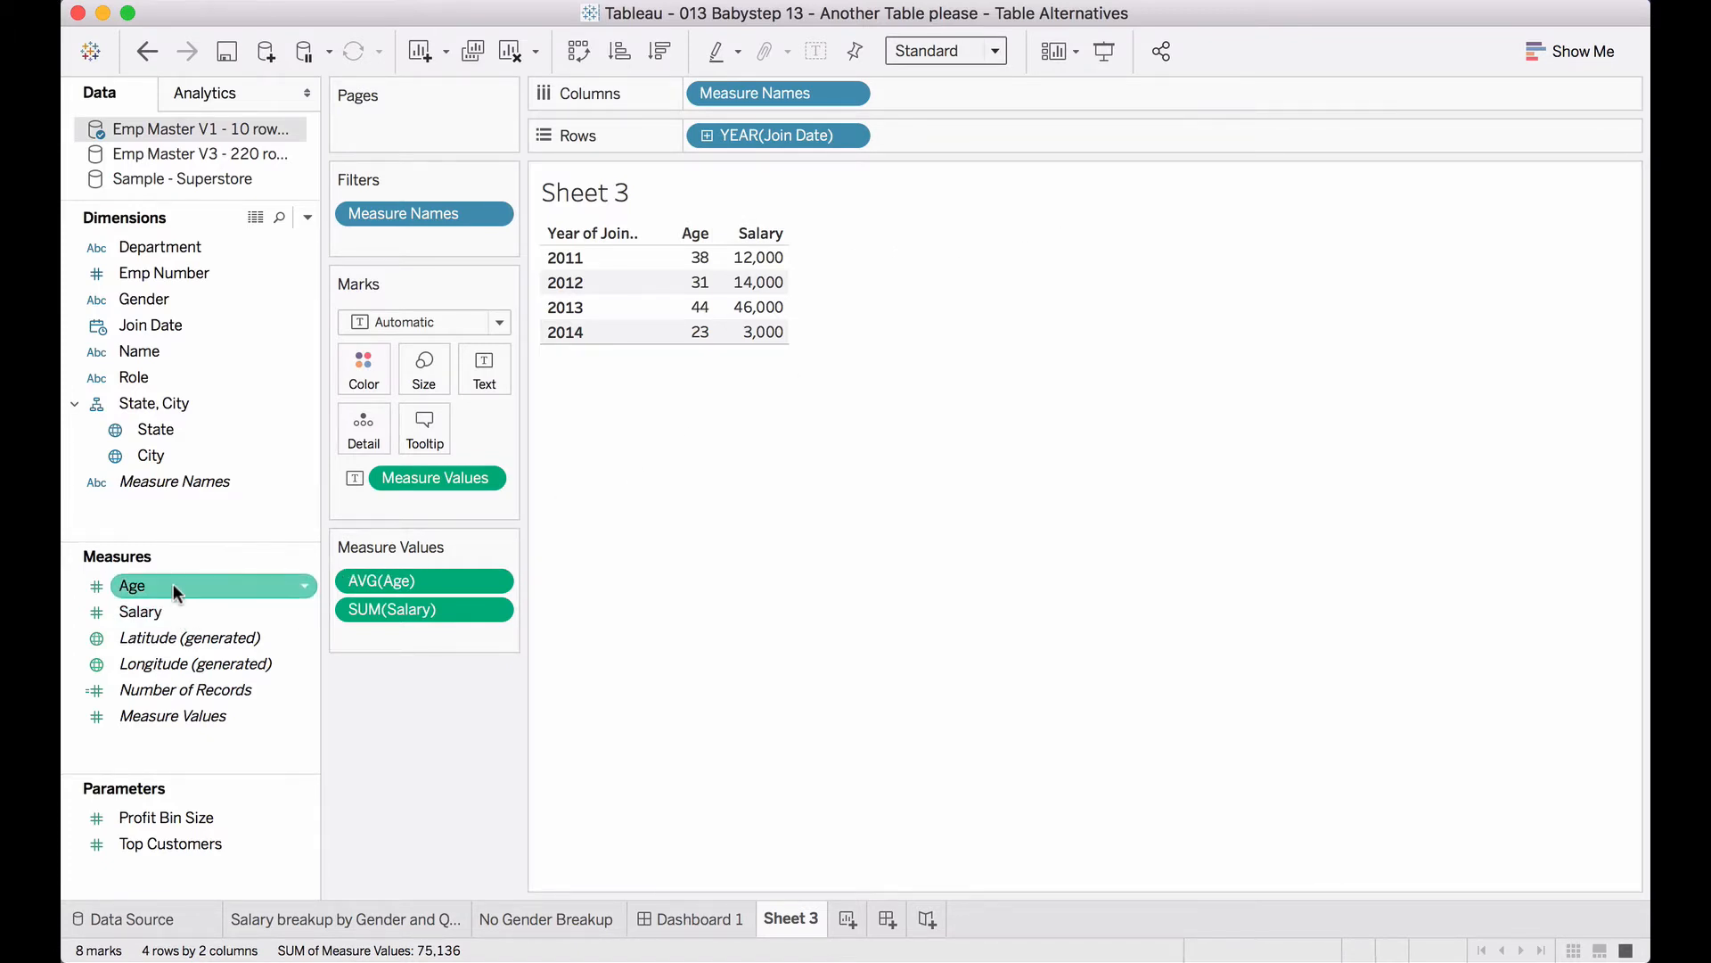
pyautogui.moveTo(186, 270); pyautogui.dragTo(209, 559)
pyautogui.moveTo(205, 274); pyautogui.dragTo(190, 747)
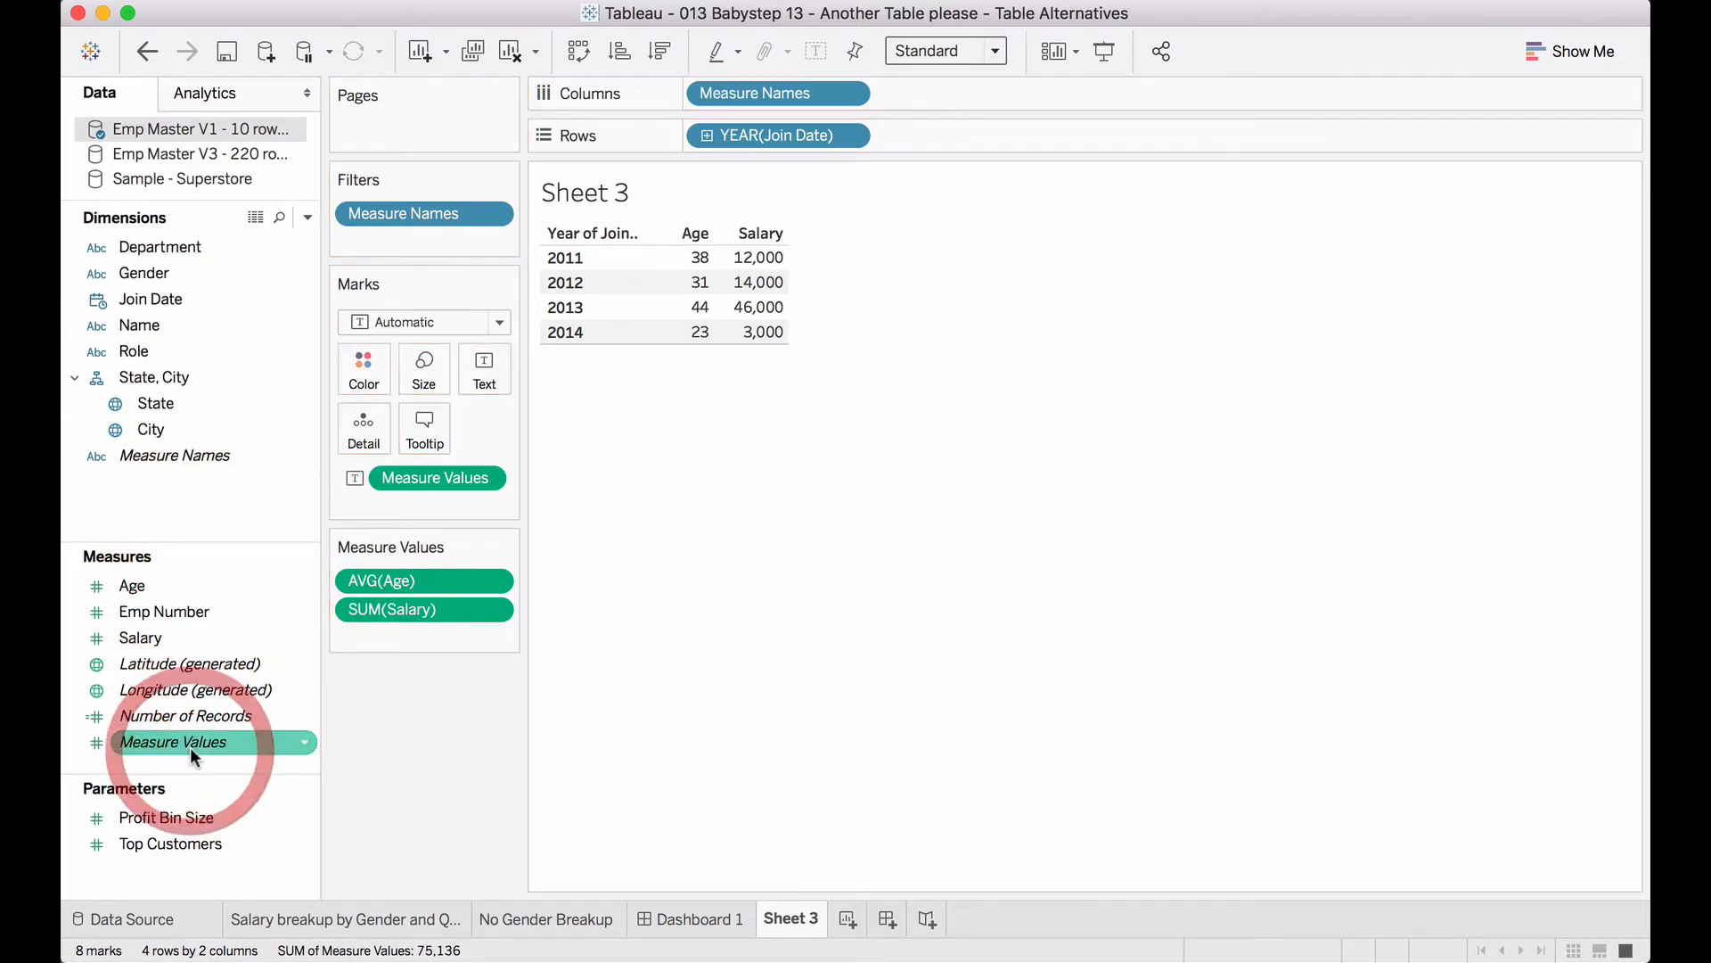
pyautogui.click(183, 612)
pyautogui.moveTo(184, 608); pyautogui.dragTo(378, 637)
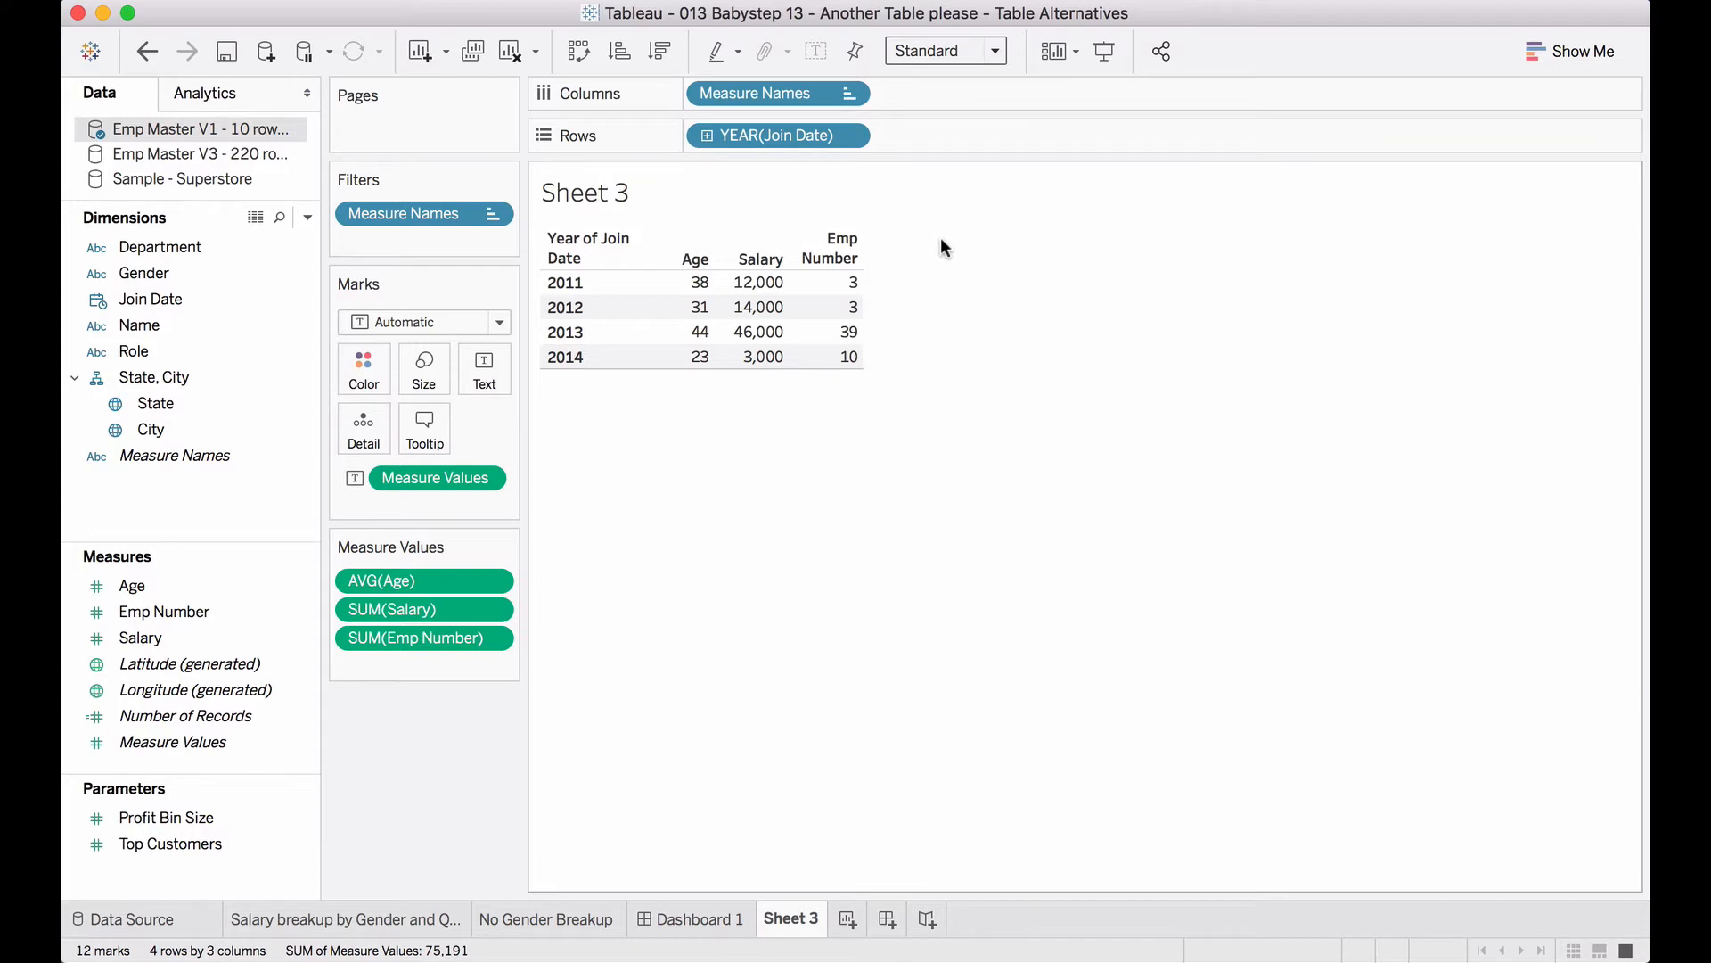
# - Compare the Age, Salary and Emp Number columns of Sheet 3 with the two salary tables on Dashboard 1
pyautogui.click(689, 918)
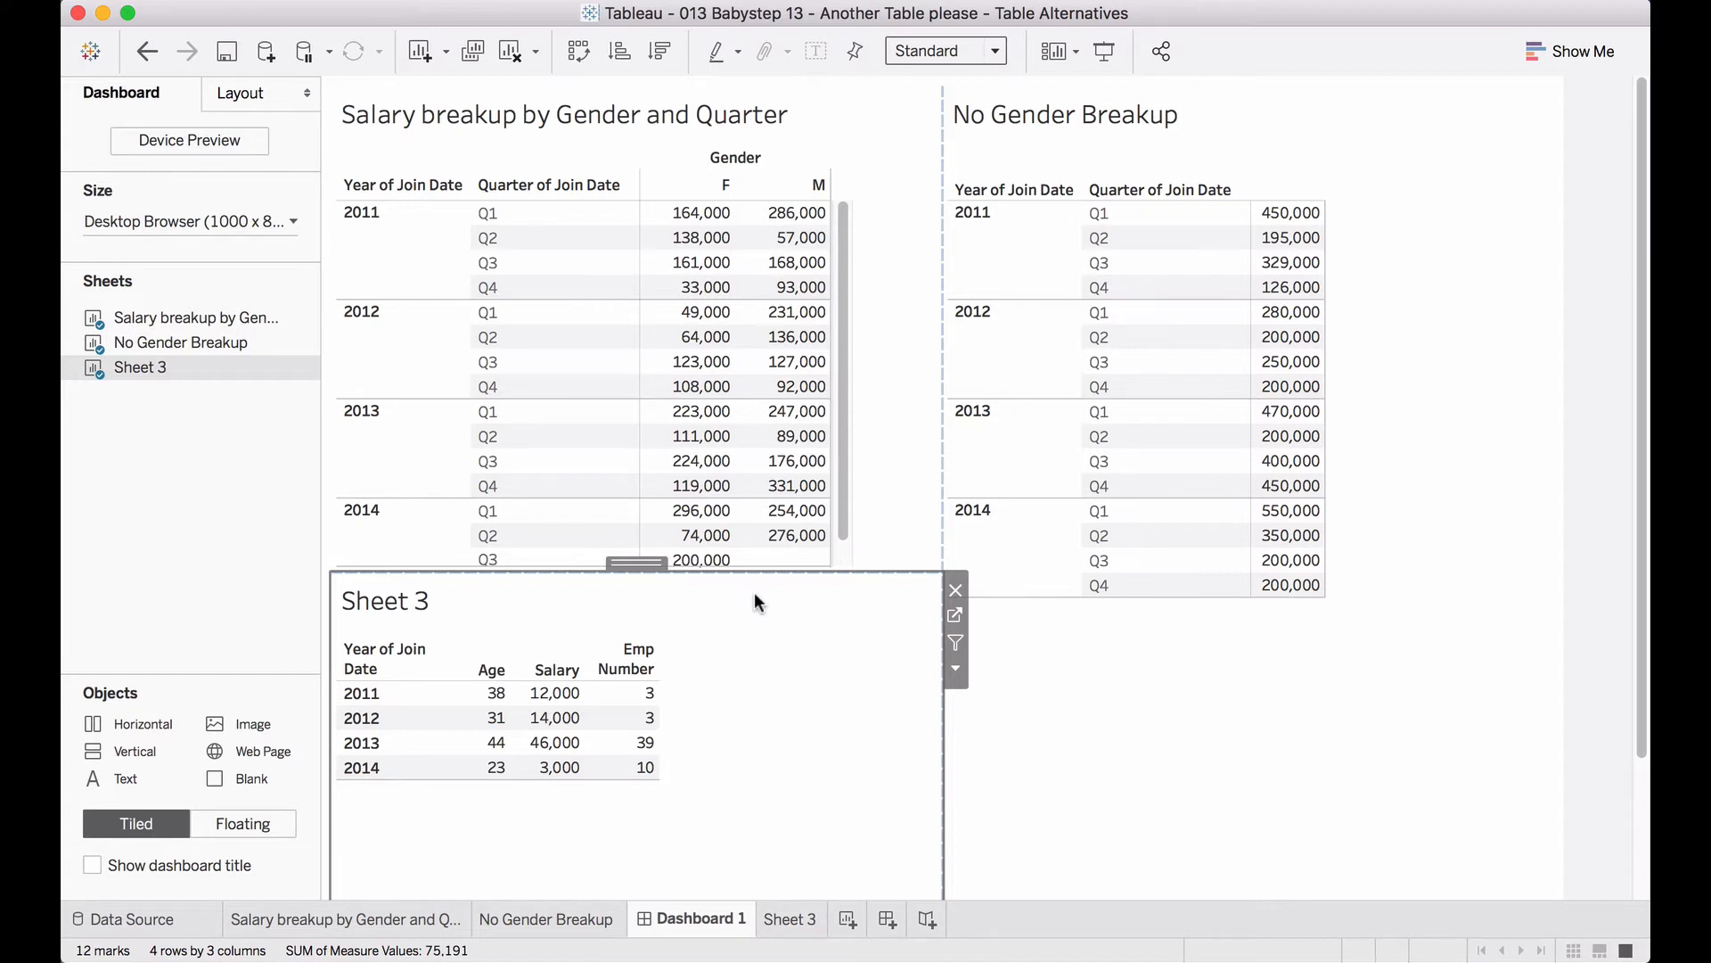
pyautogui.moveTo(1314, 217)
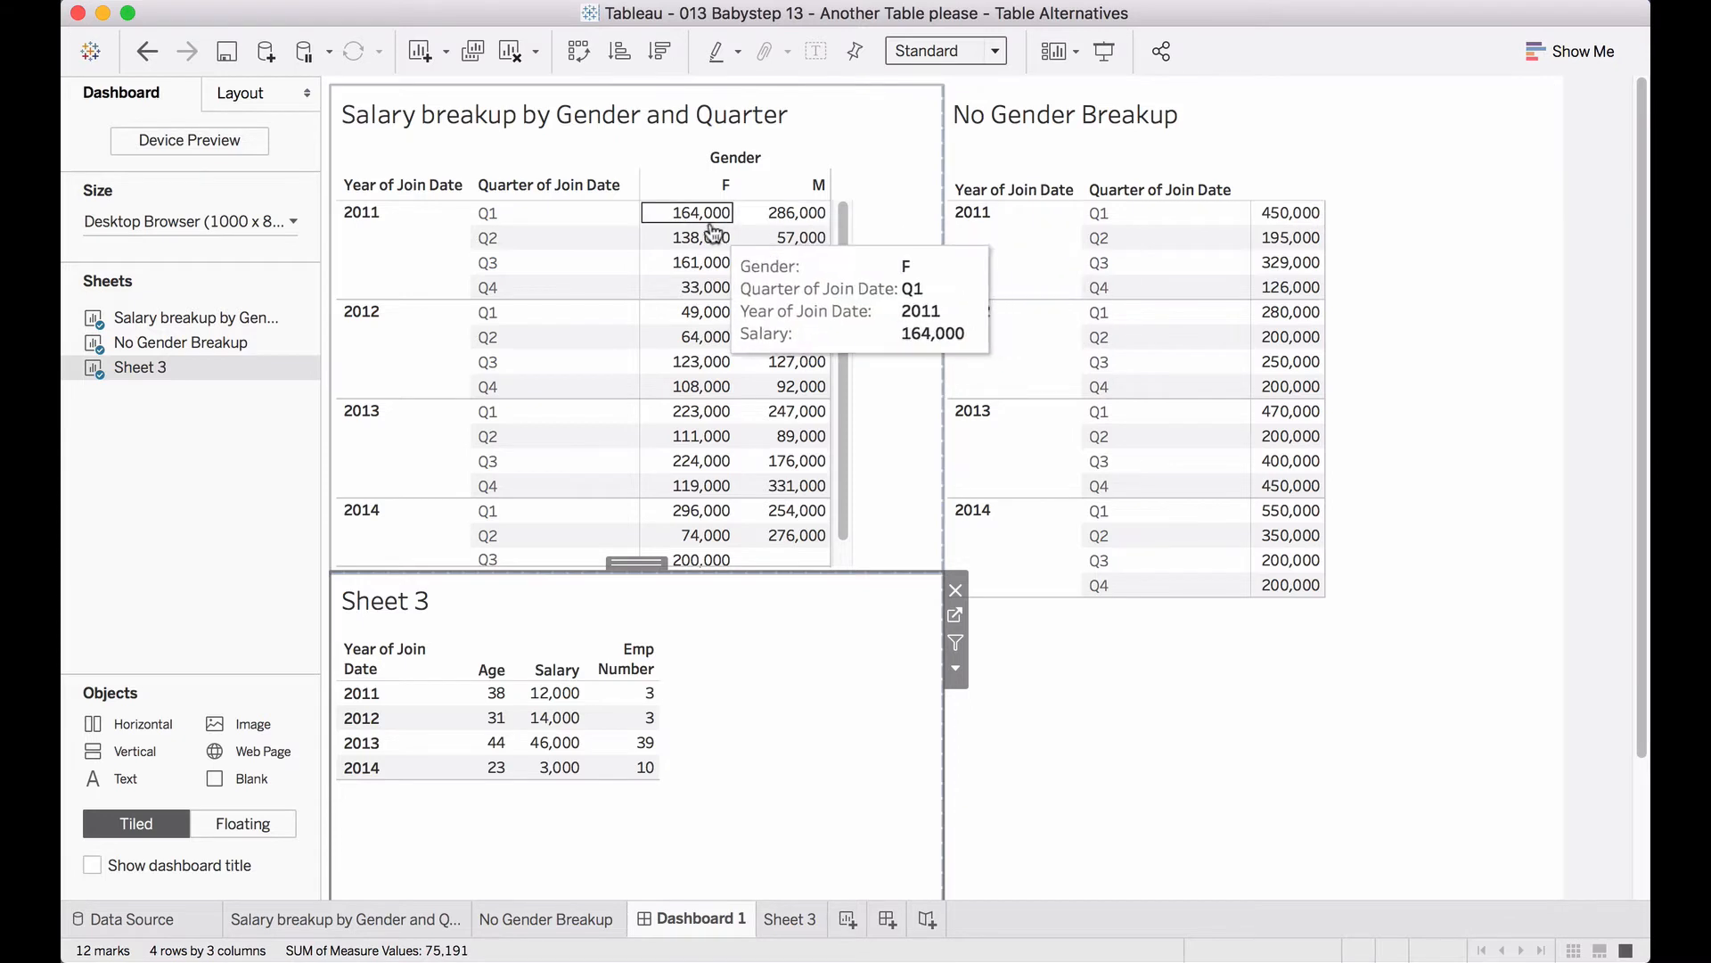
pyautogui.moveTo(796, 217)
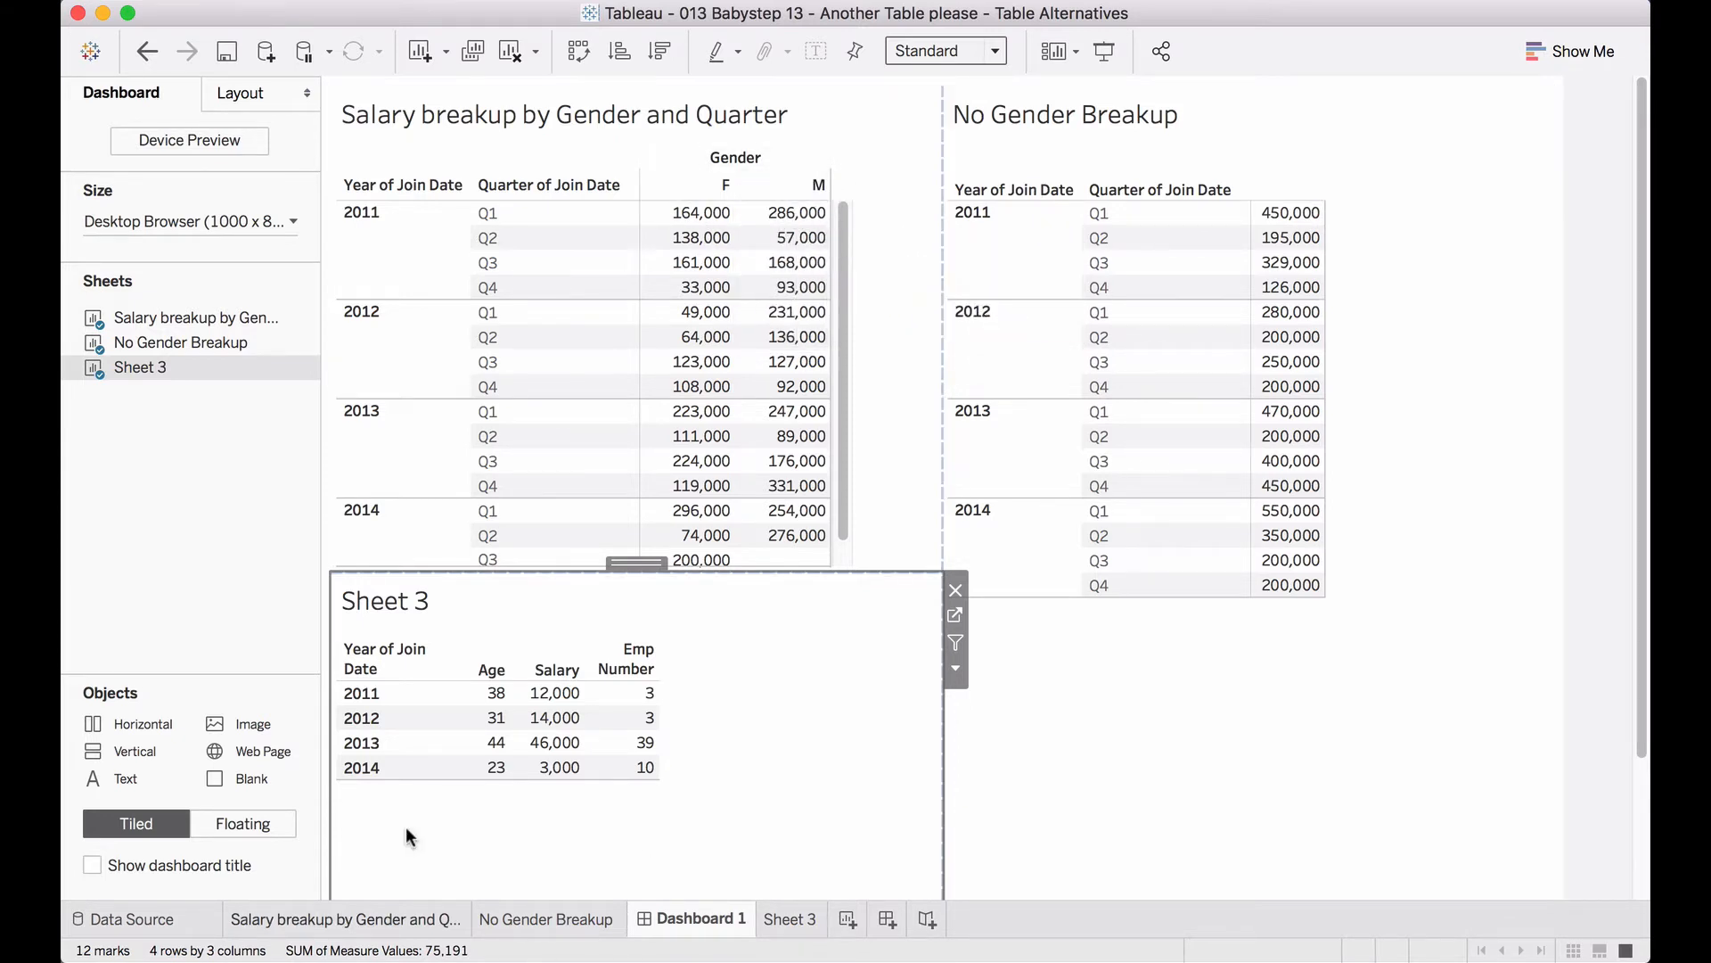
pyautogui.moveTo(542, 694)
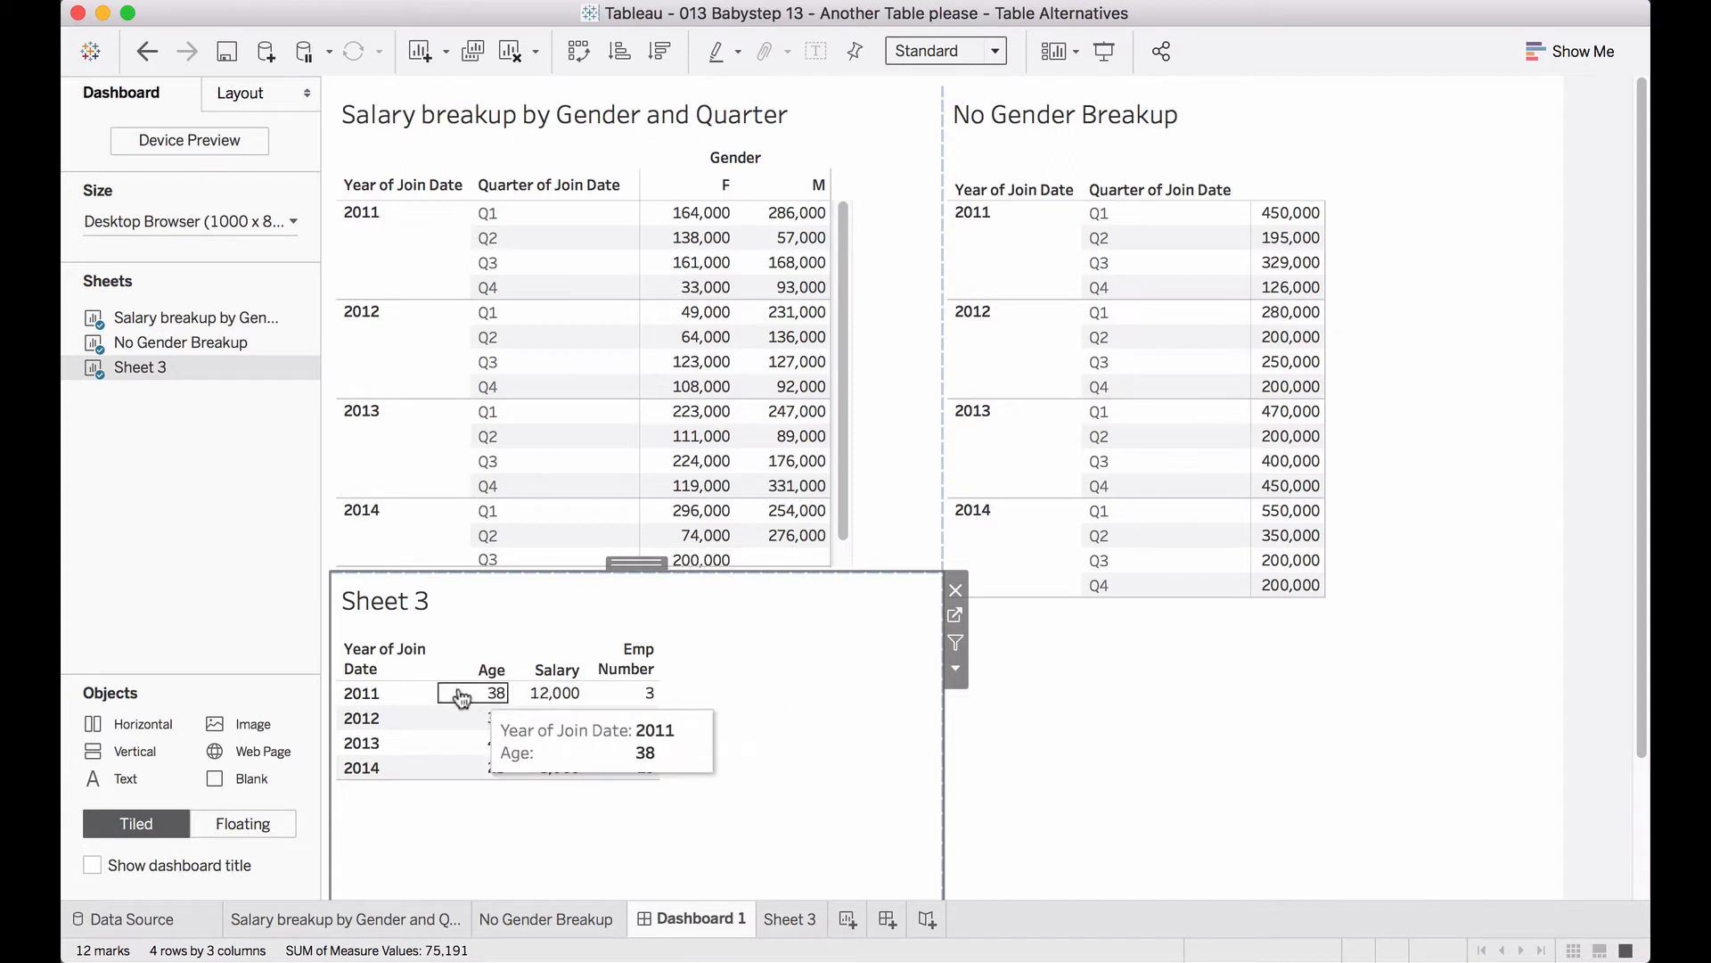
pyautogui.moveTo(604, 693)
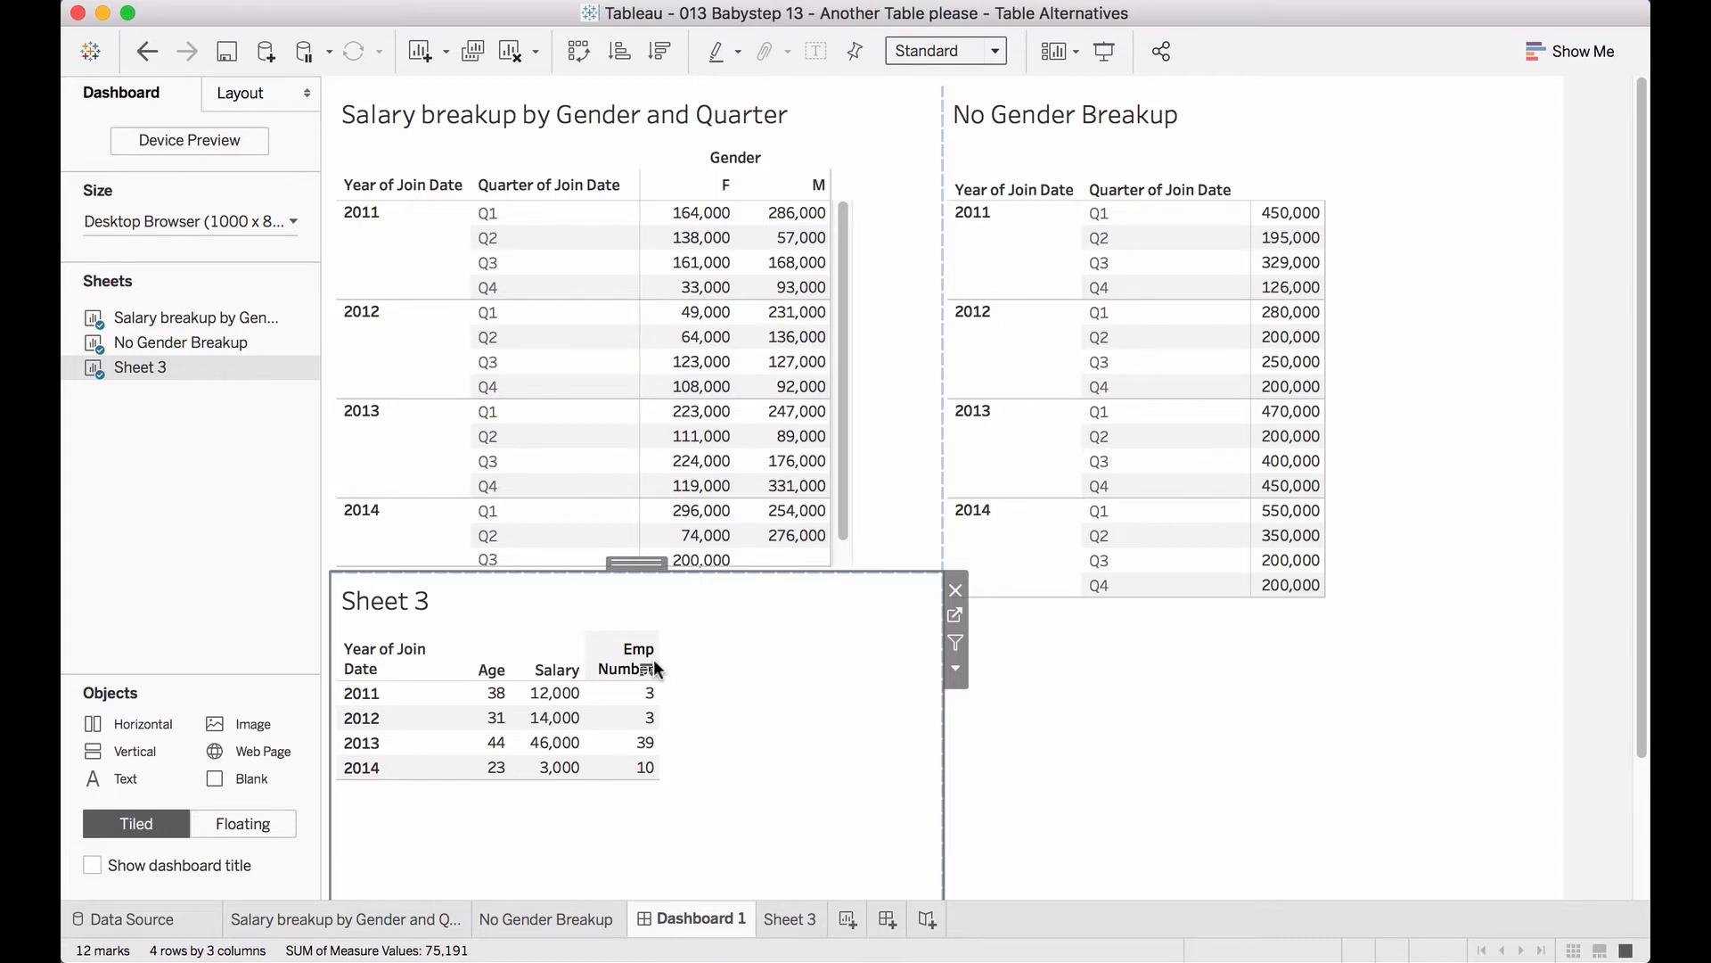
# - Display Sheet 3 beside the Excel pivot table and compare its measure values with the pivot's Values and Columns fields
pyautogui.click(793, 919)
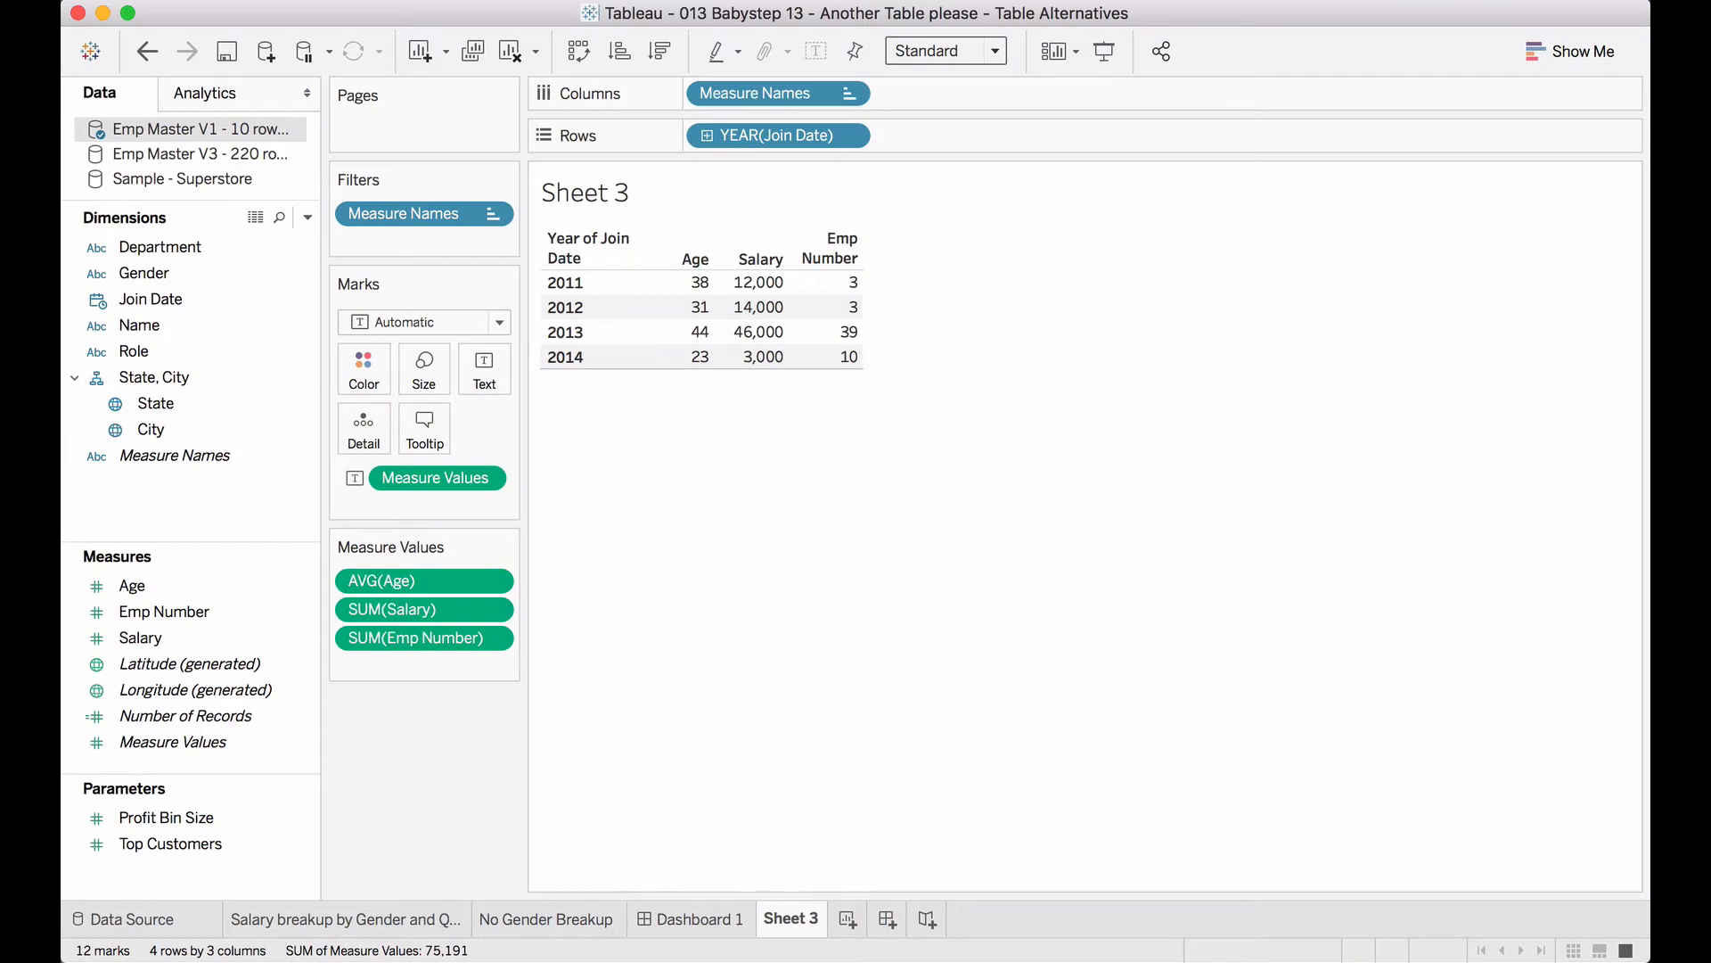
pyautogui.click(1424, 16)
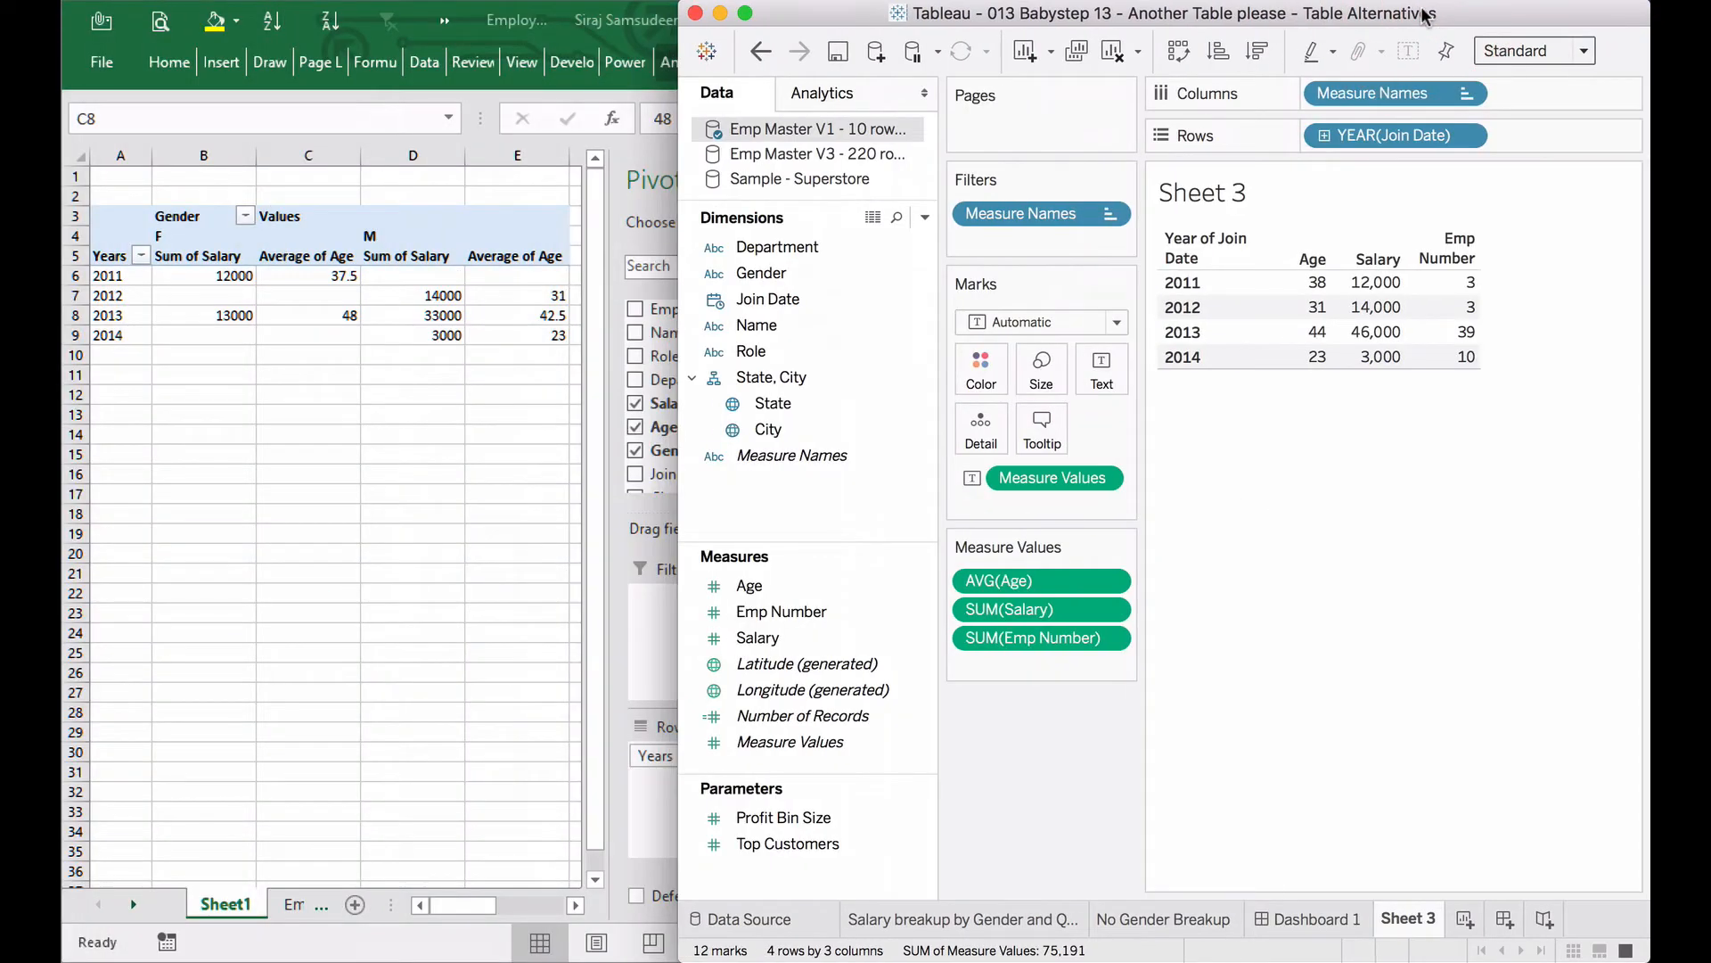
pyautogui.click(644, 630)
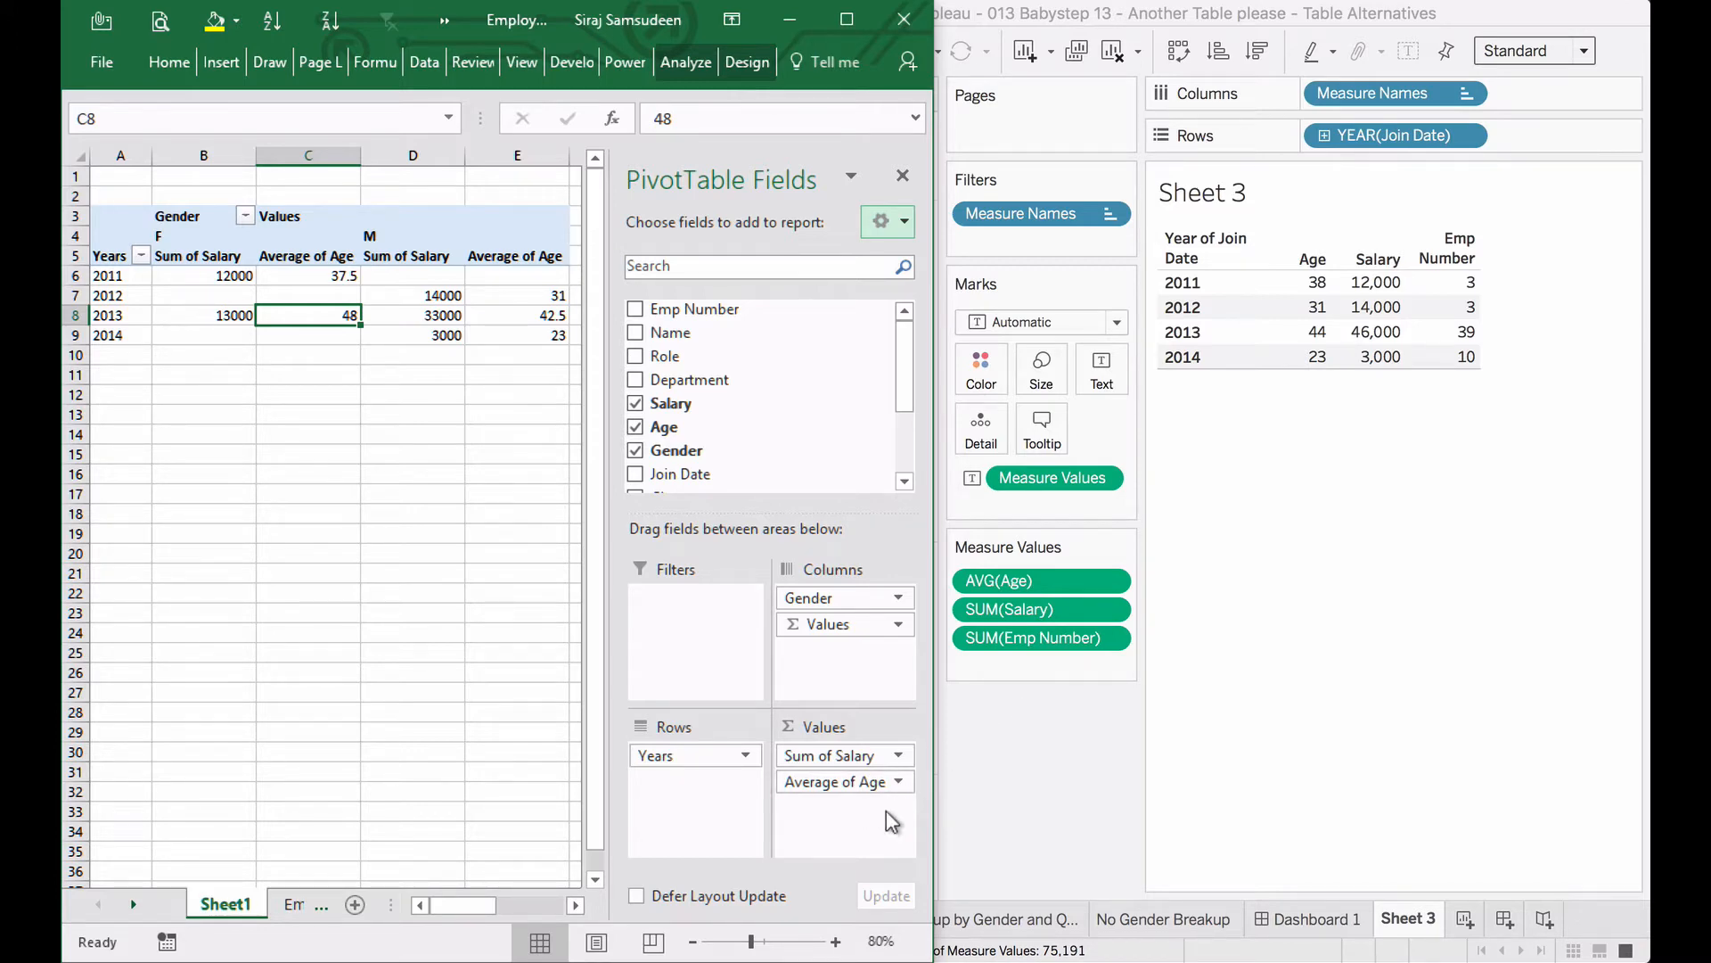
pyautogui.click(870, 657)
# - Review the fields on the Salary breakup by Gender and Quarter sheet and return to Sheet 3 in Tableau
pyautogui.click(1030, 927)
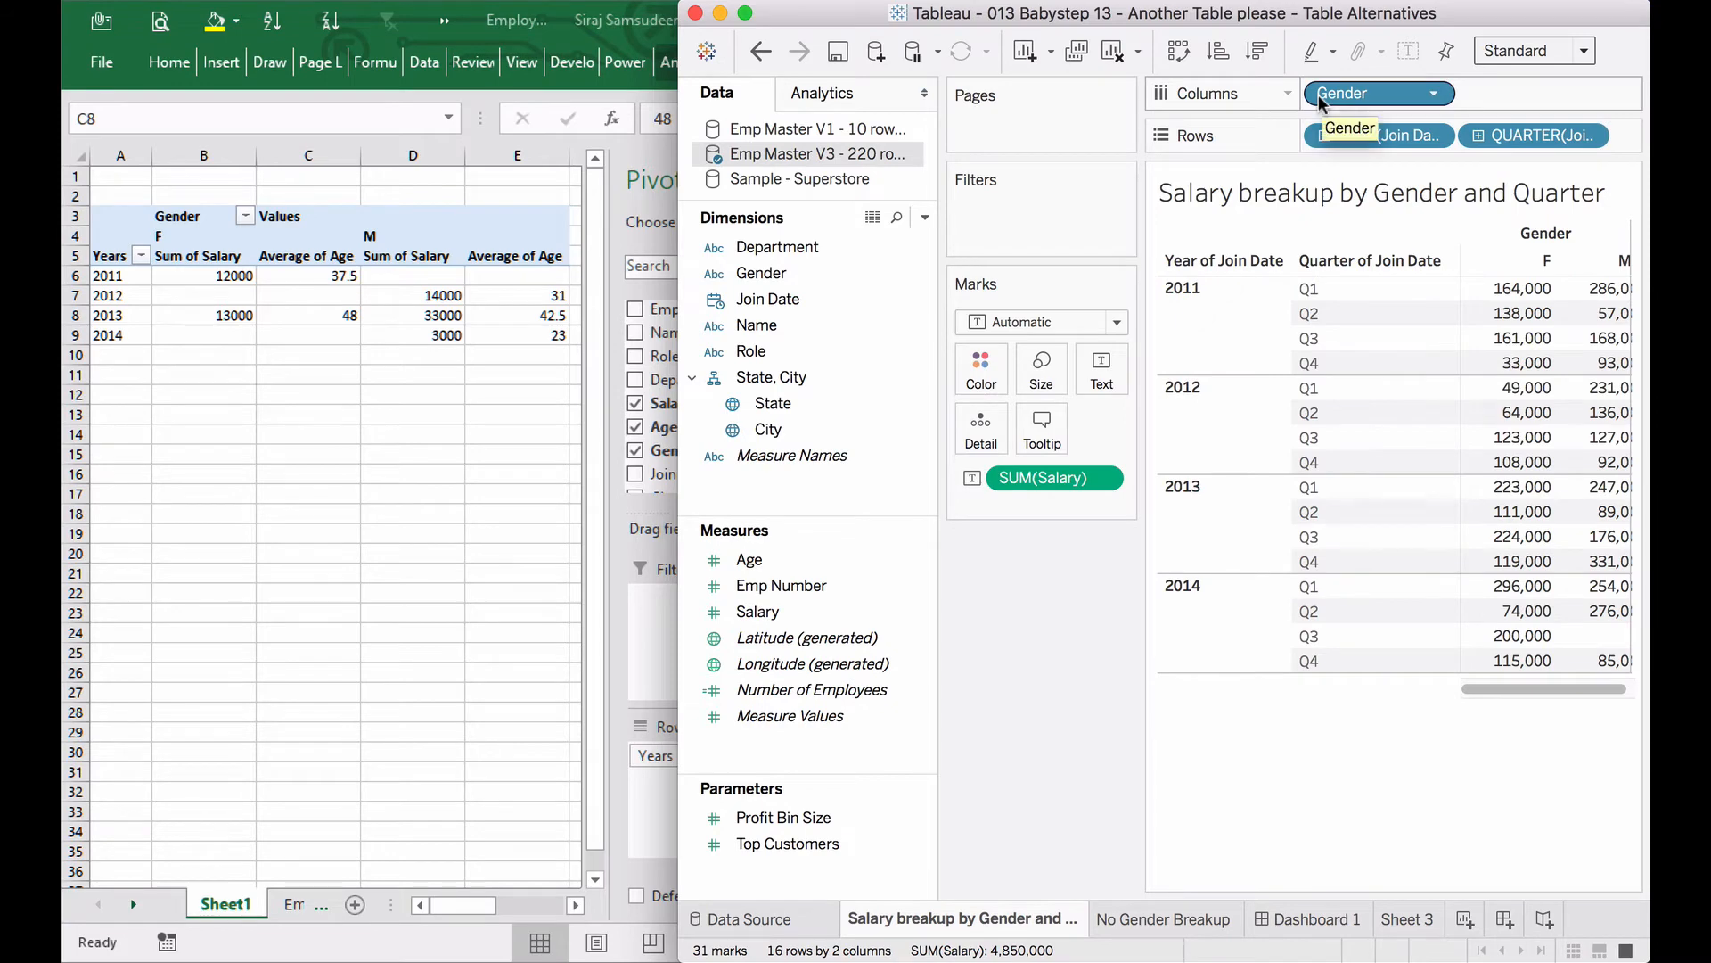
pyautogui.moveTo(1276, 912)
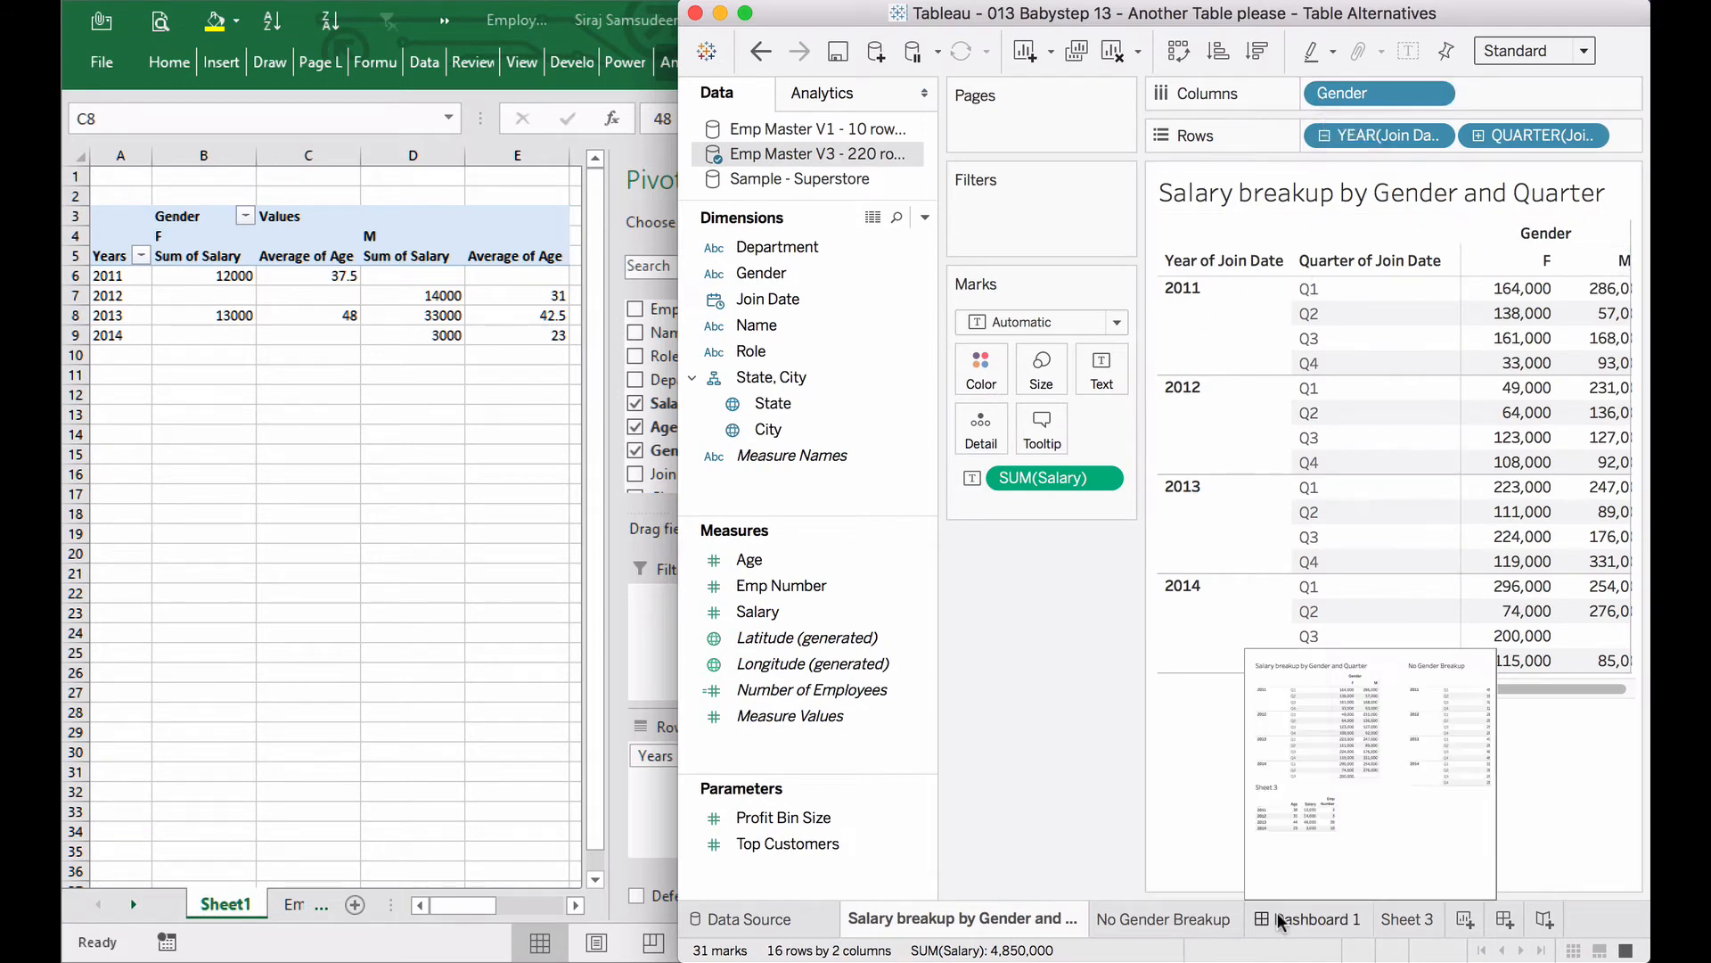
pyautogui.click(1405, 919)
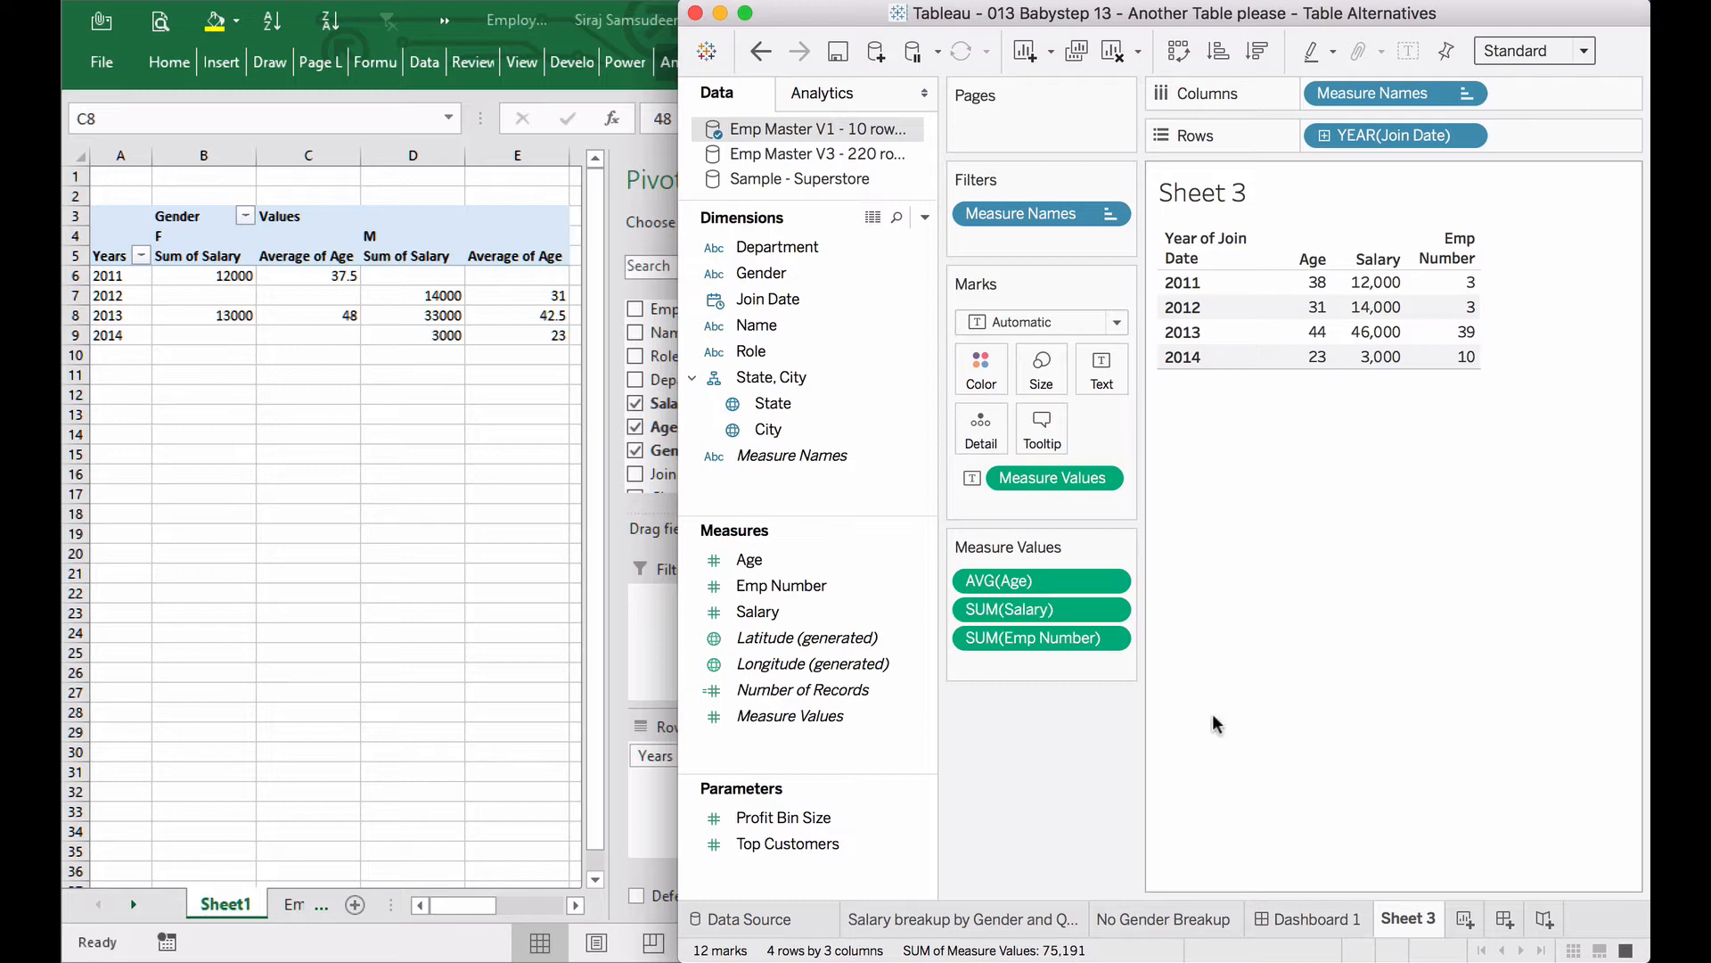
# - Create a new worksheet with a text table of Salary, using the year of Join Date as rows
pyautogui.click(1465, 921)
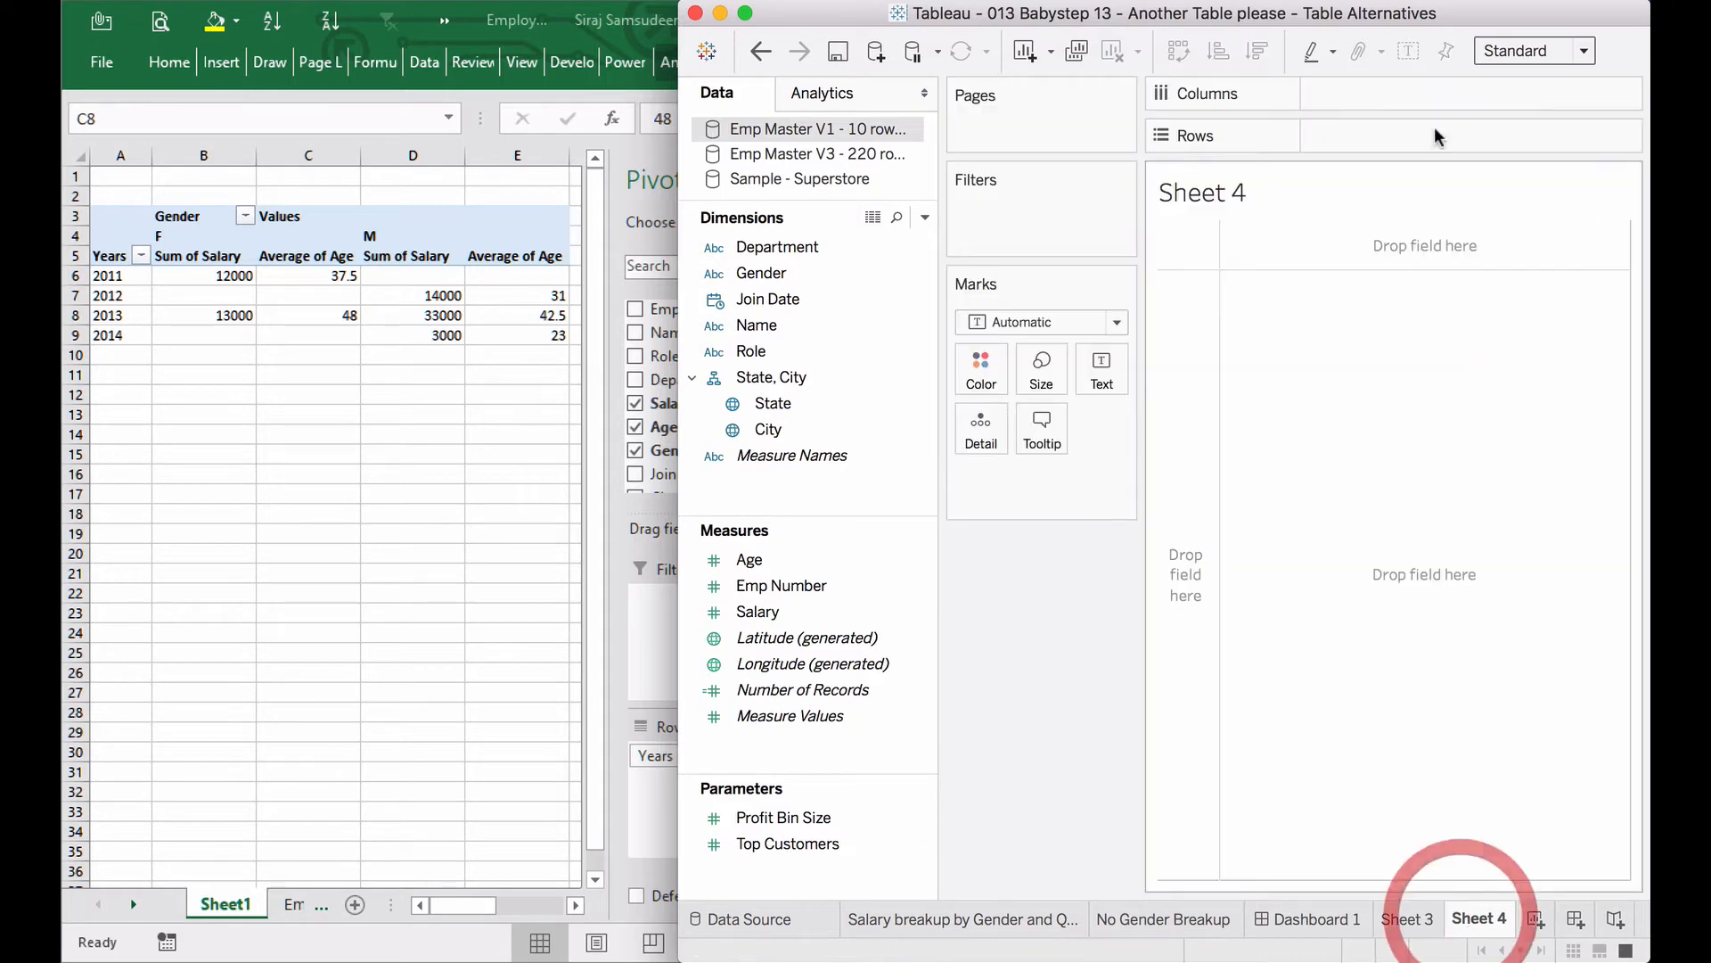
pyautogui.doubleClick(839, 611)
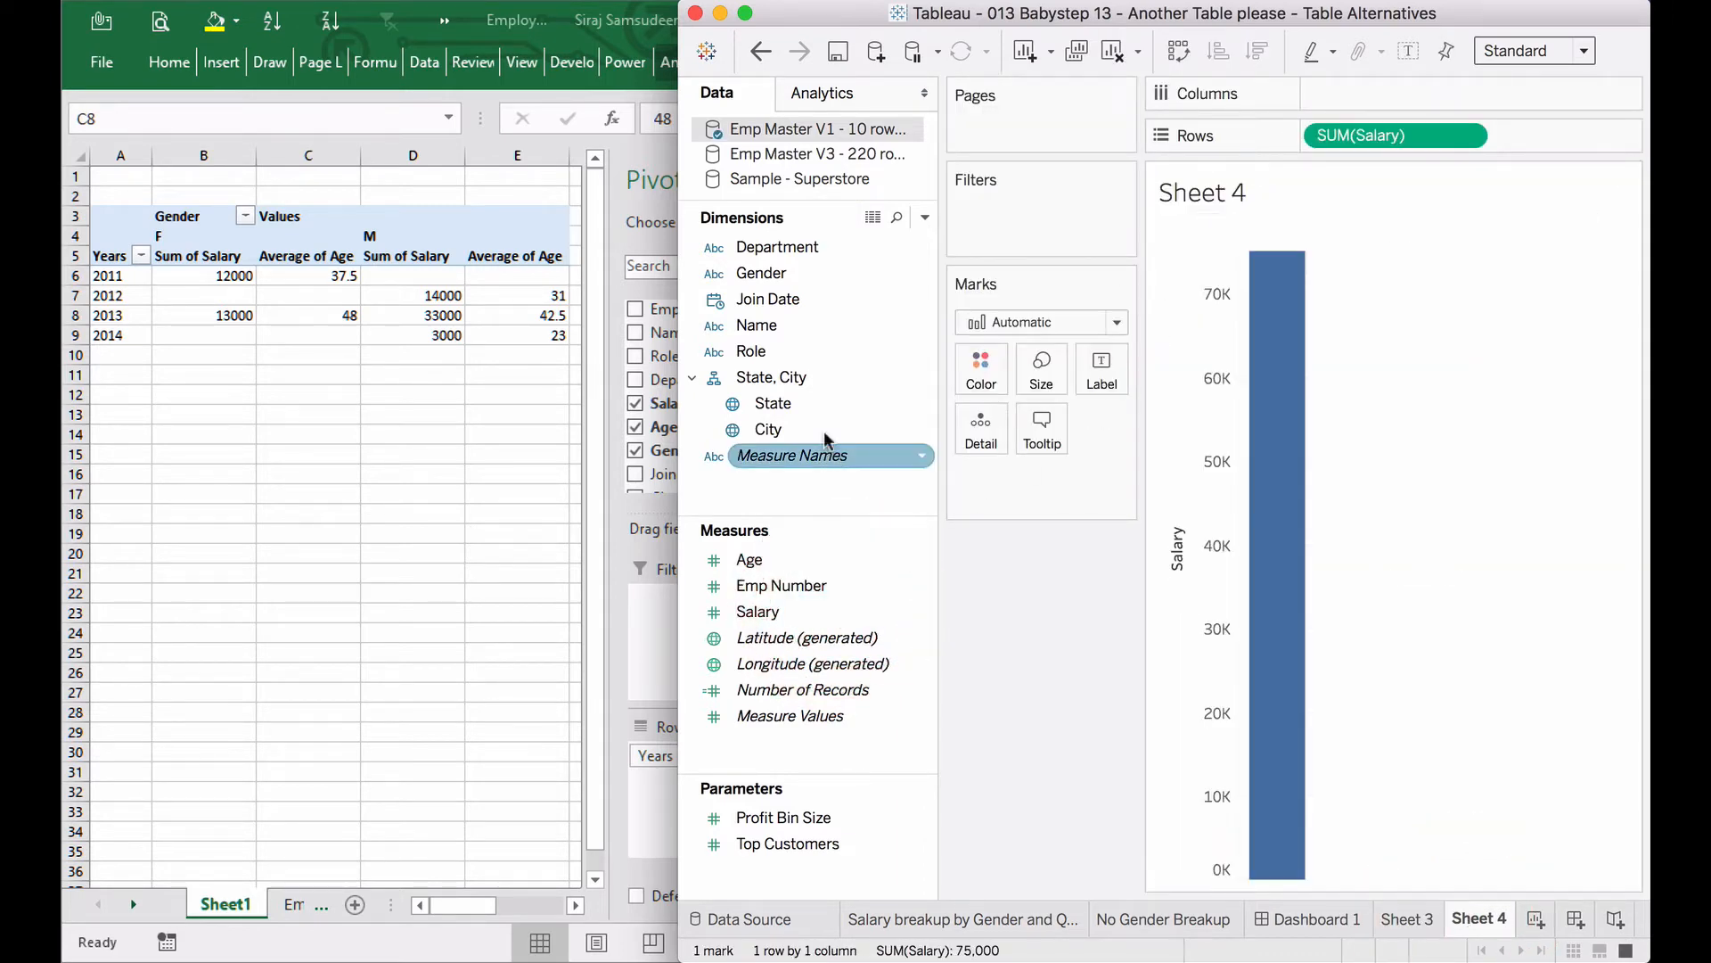
pyautogui.doubleClick(818, 298)
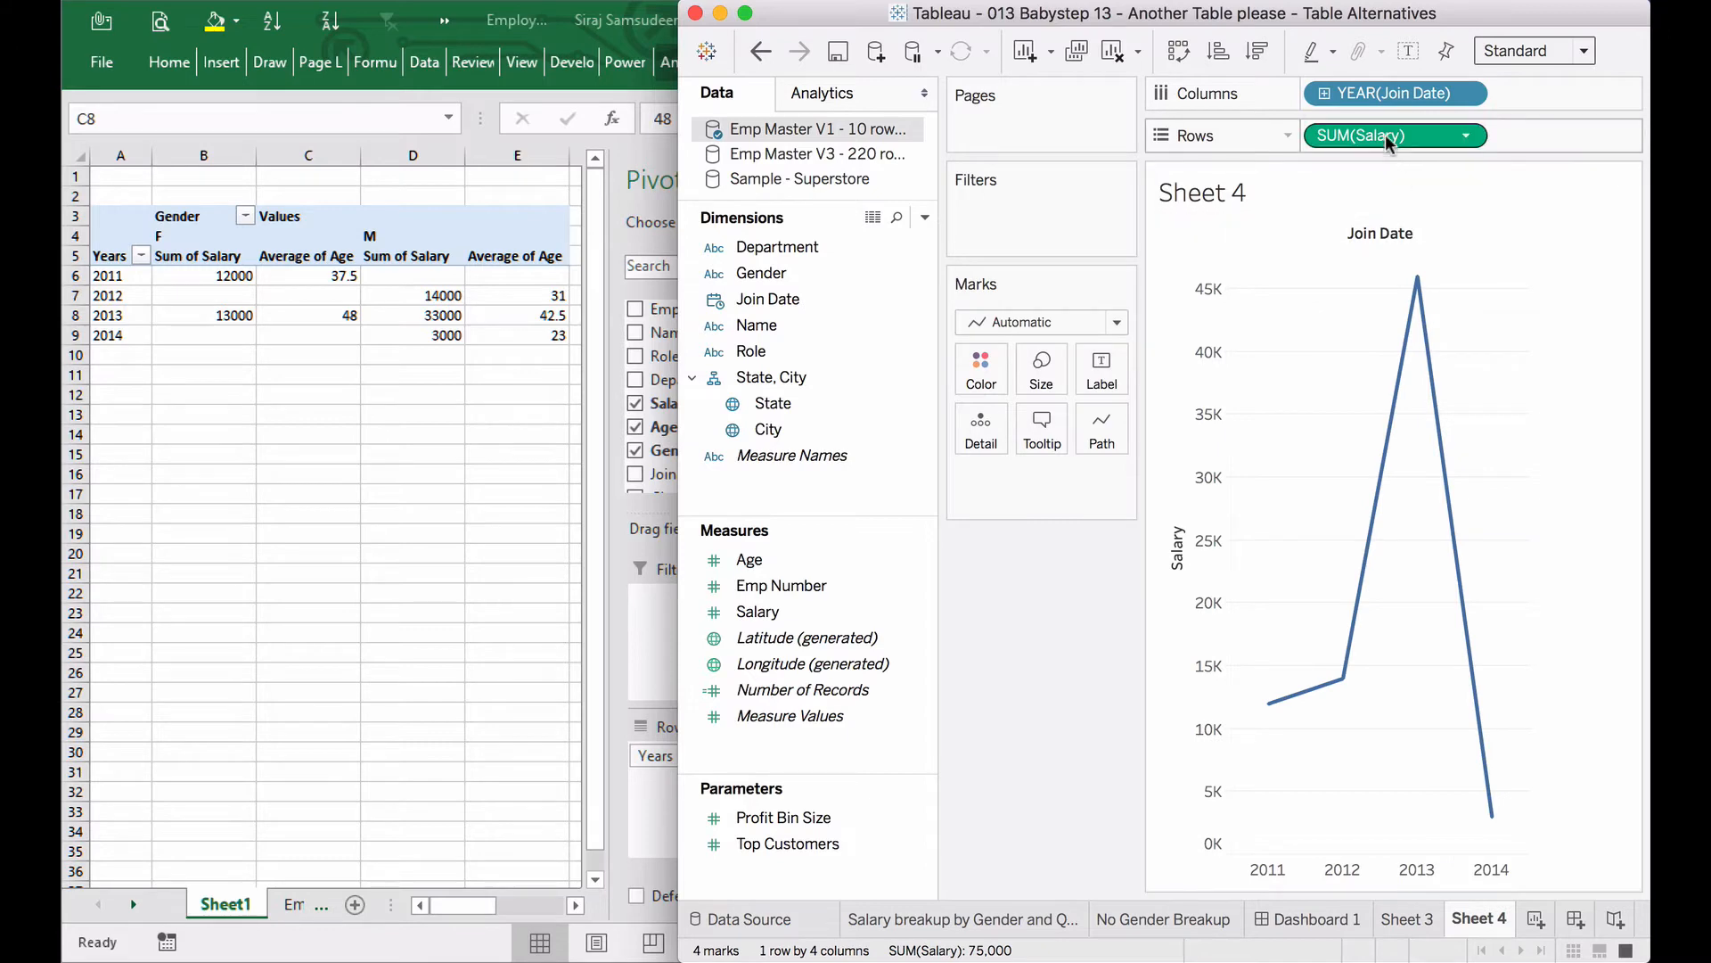
pyautogui.moveTo(1386, 134); pyautogui.dragTo(1105, 378)
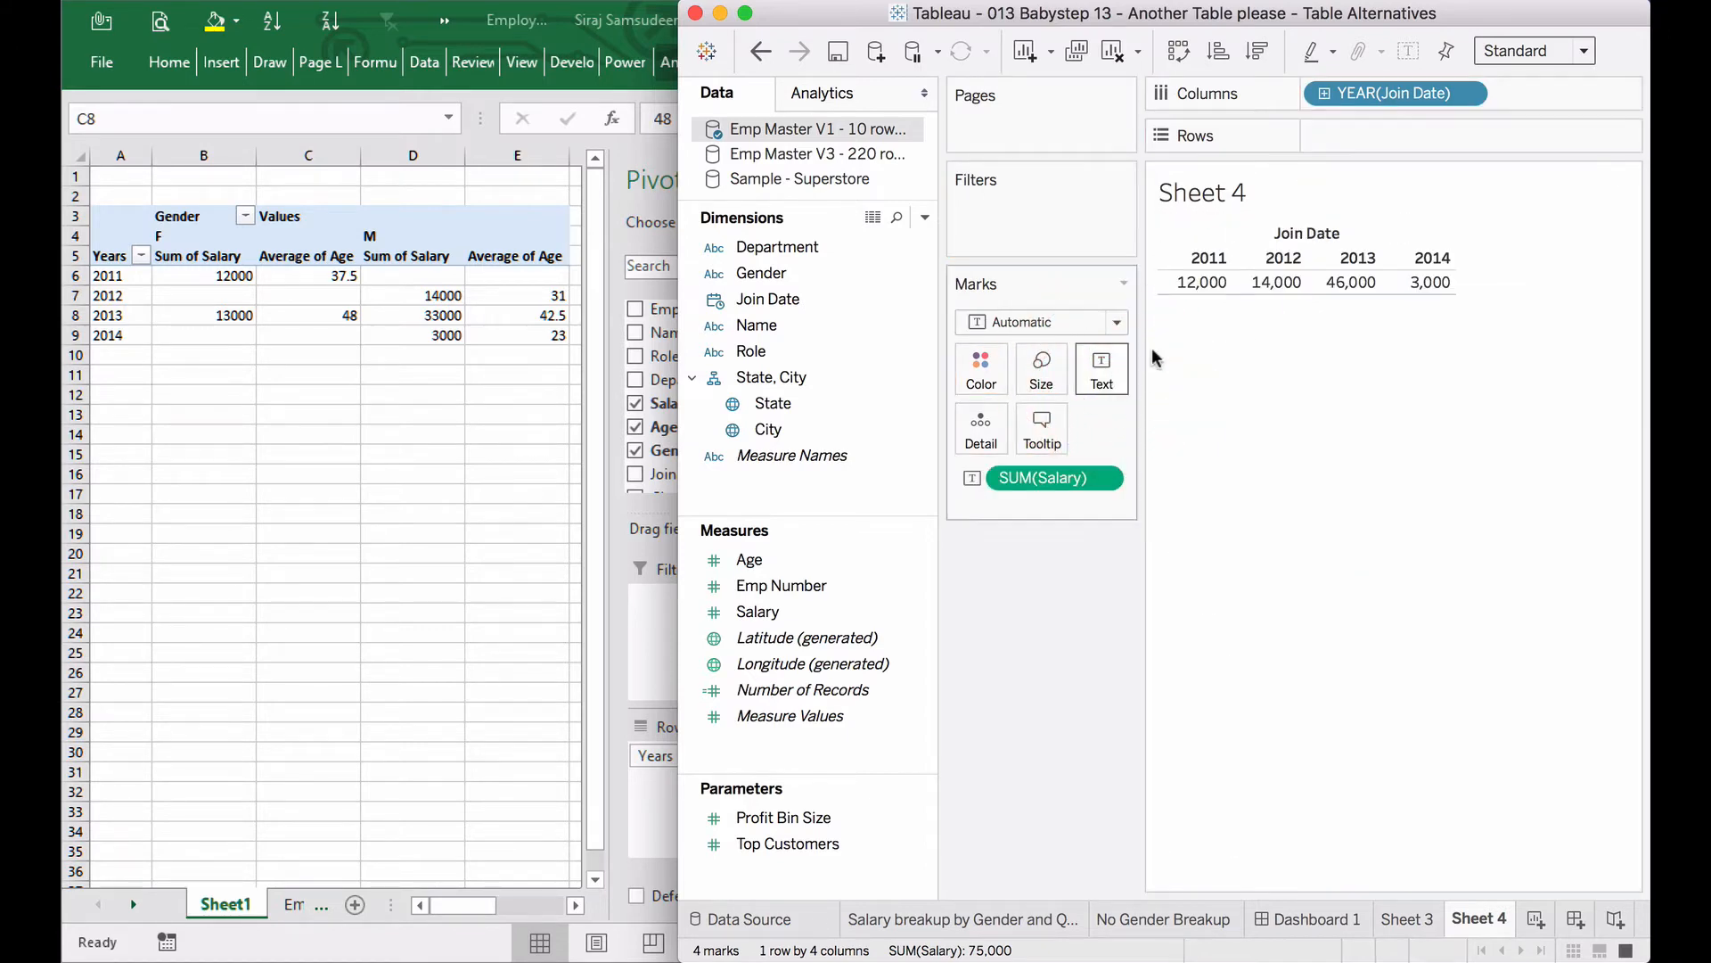
pyautogui.moveTo(1334, 86); pyautogui.dragTo(1337, 130)
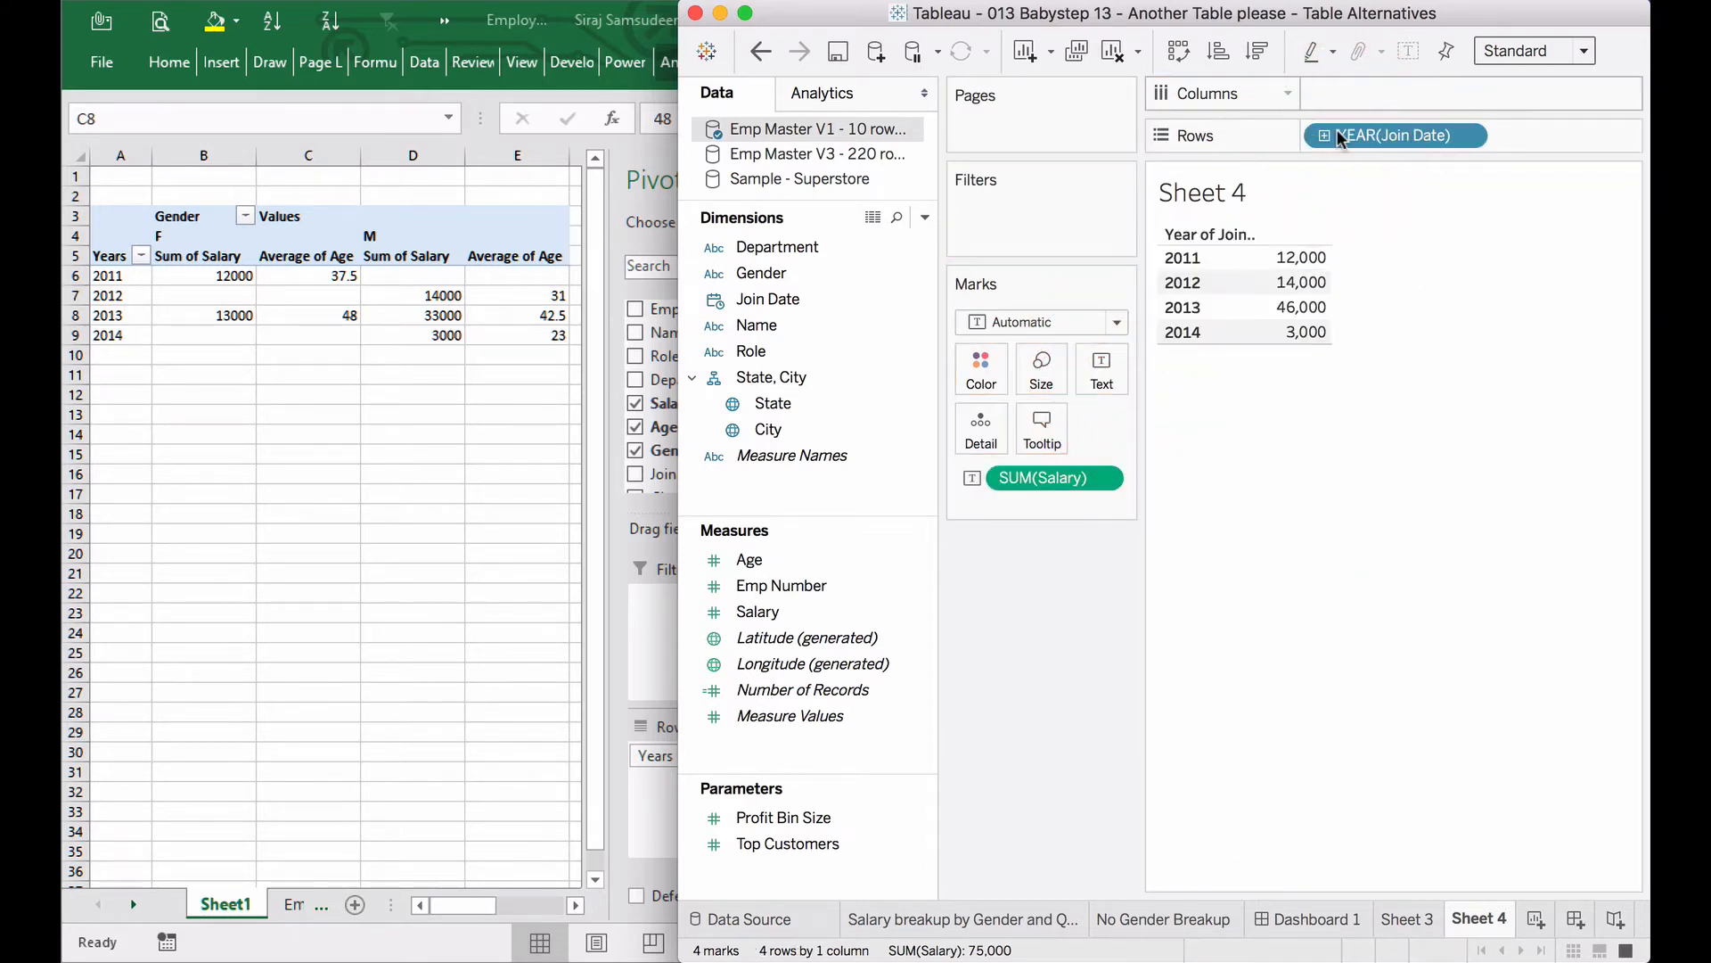
# - Try adding Gender to the rows of the Sheet 4 salary table and undo the addition
pyautogui.click(758, 269)
pyautogui.doubleClick(757, 269)
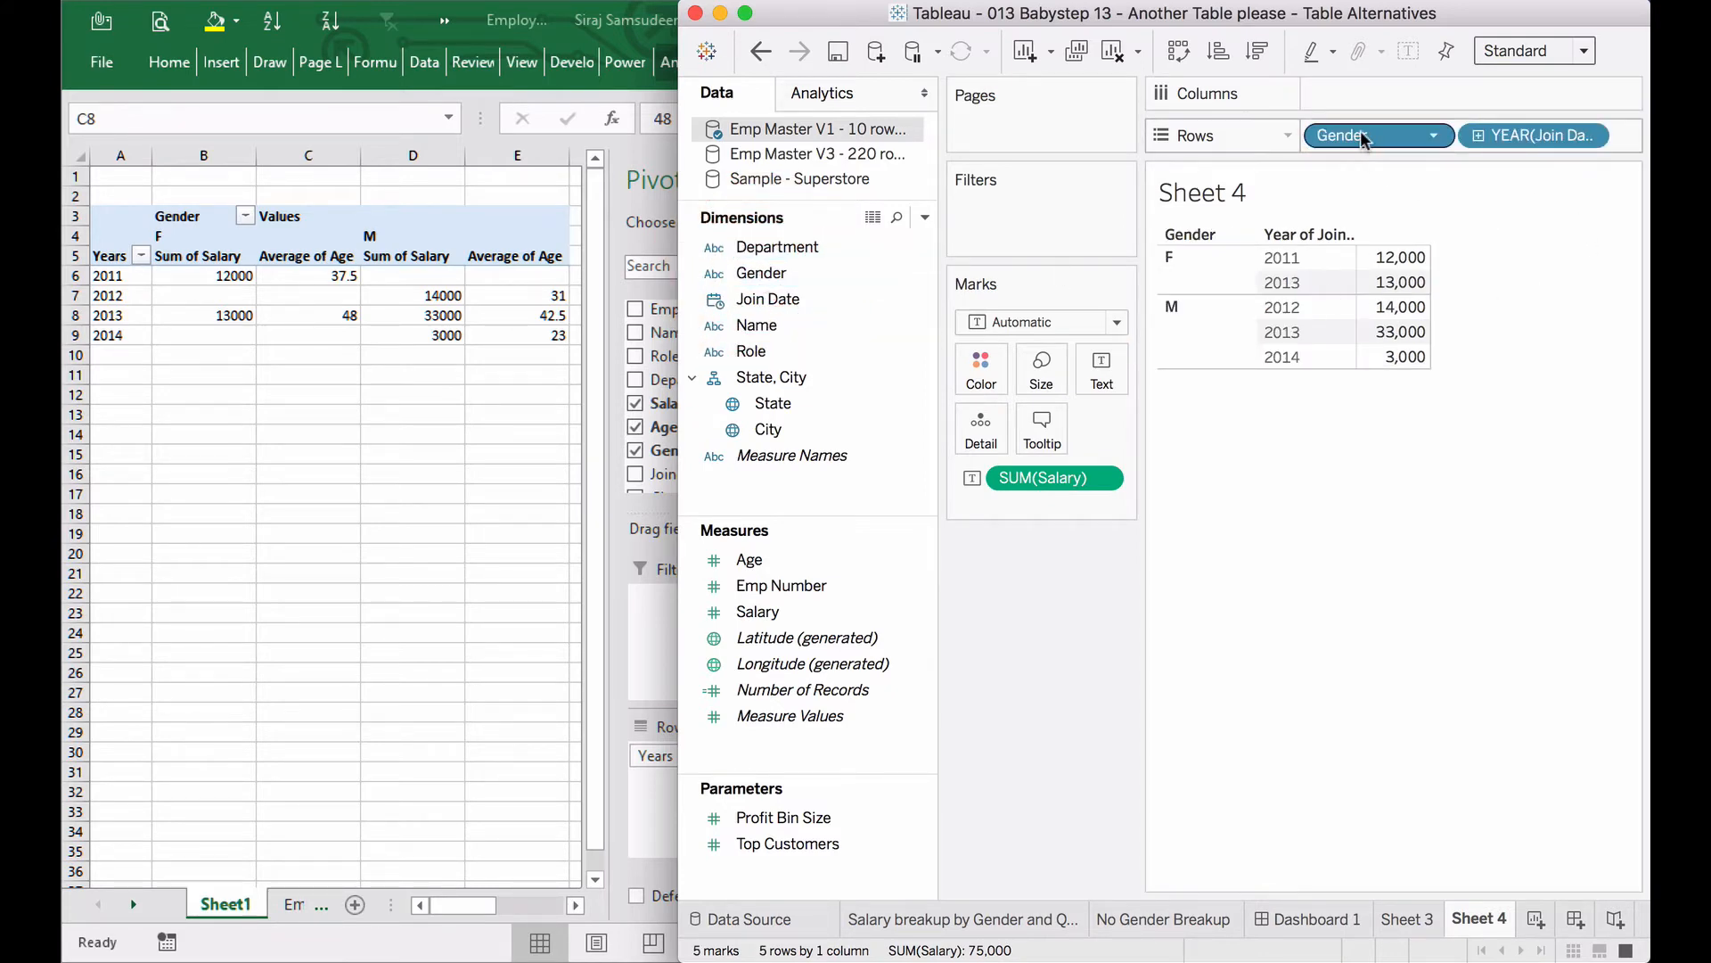
pyautogui.click(760, 51)
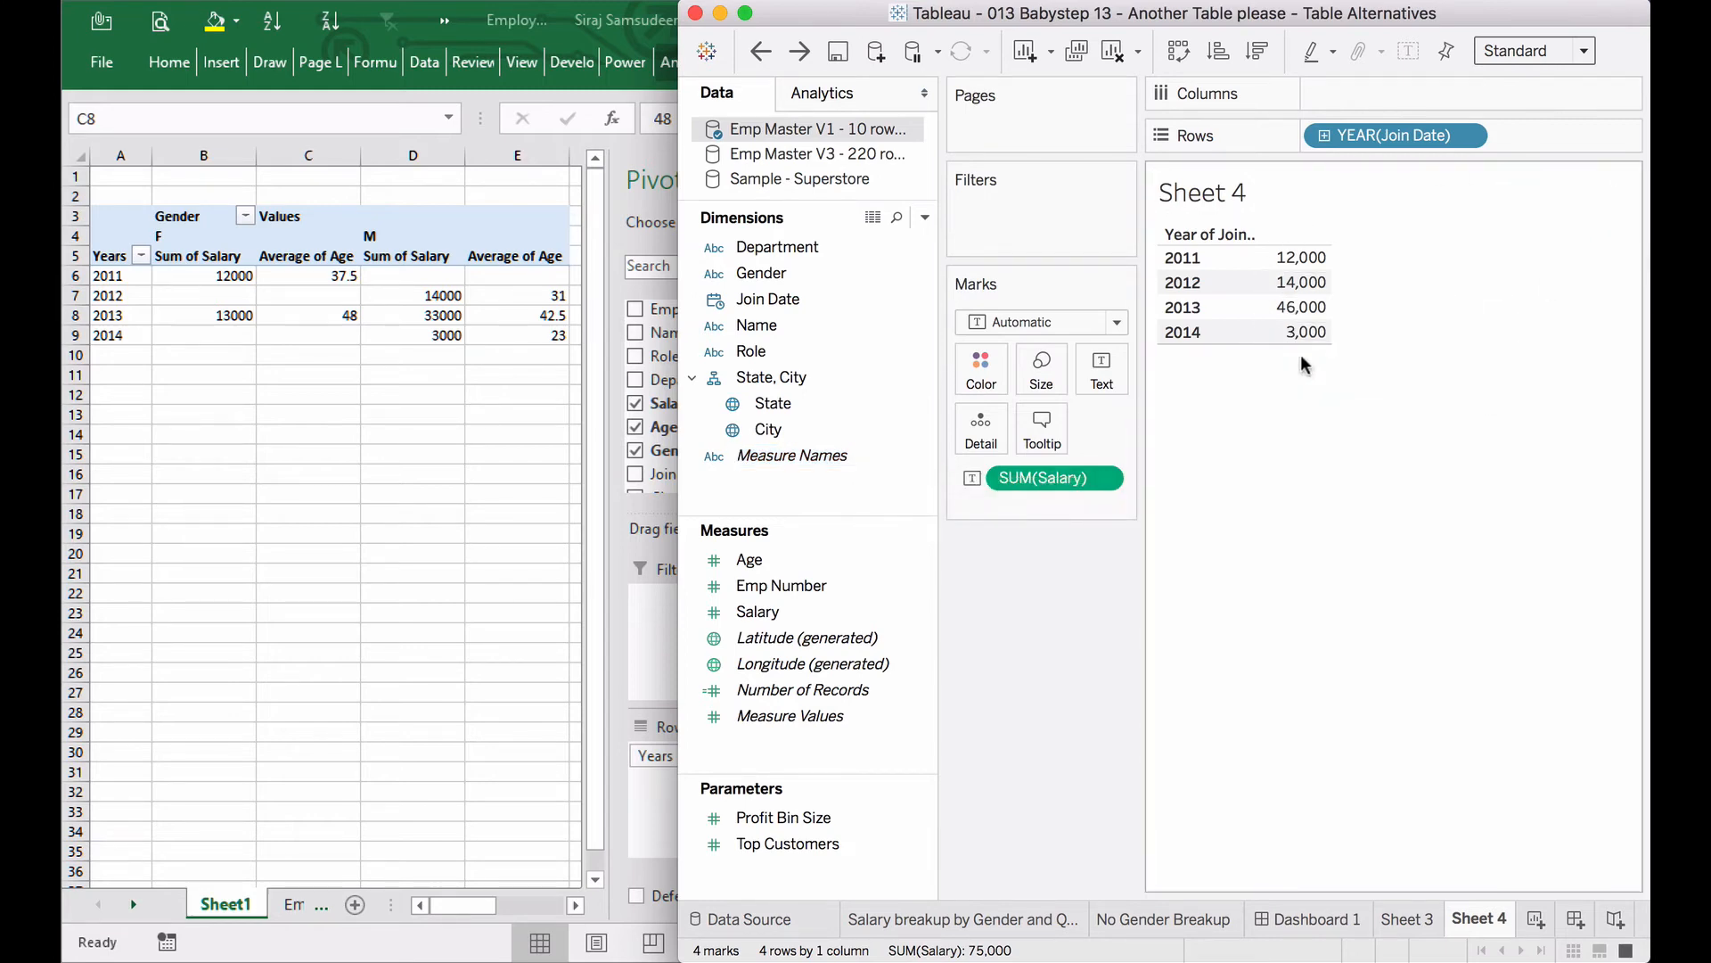
# - Try adding Measure Names to the Sheet 4 salary table and undo the addition
pyautogui.moveTo(1328, 259)
pyautogui.doubleClick(858, 455)
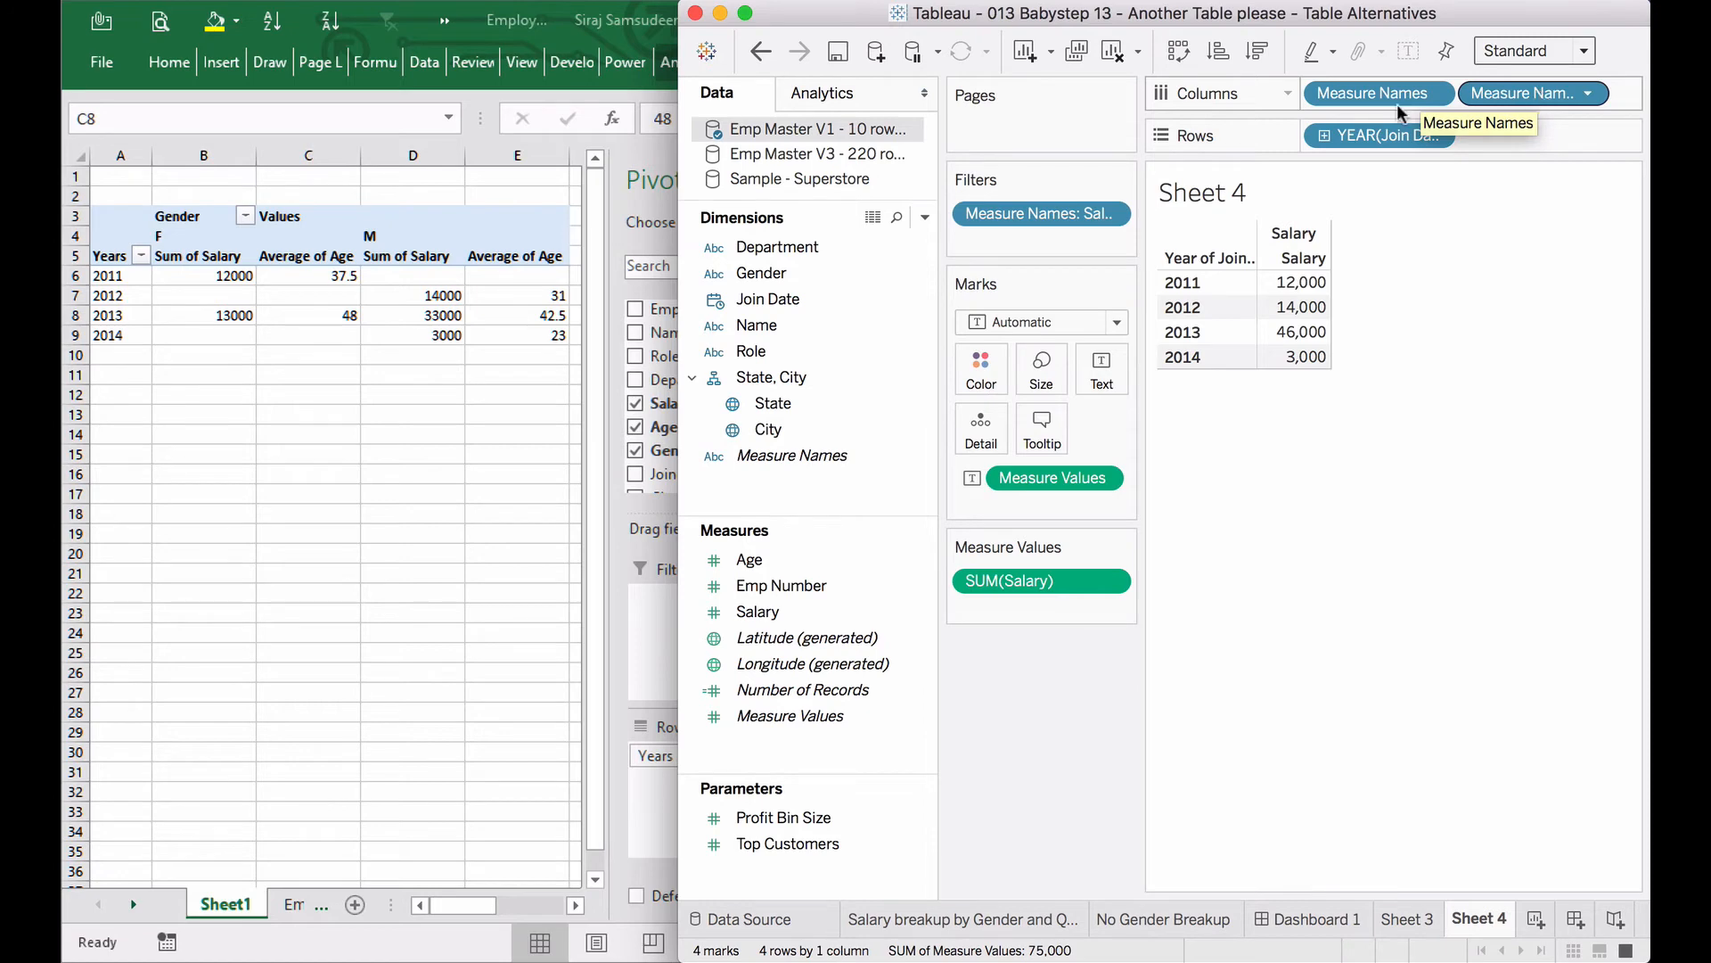
pyautogui.click(763, 55)
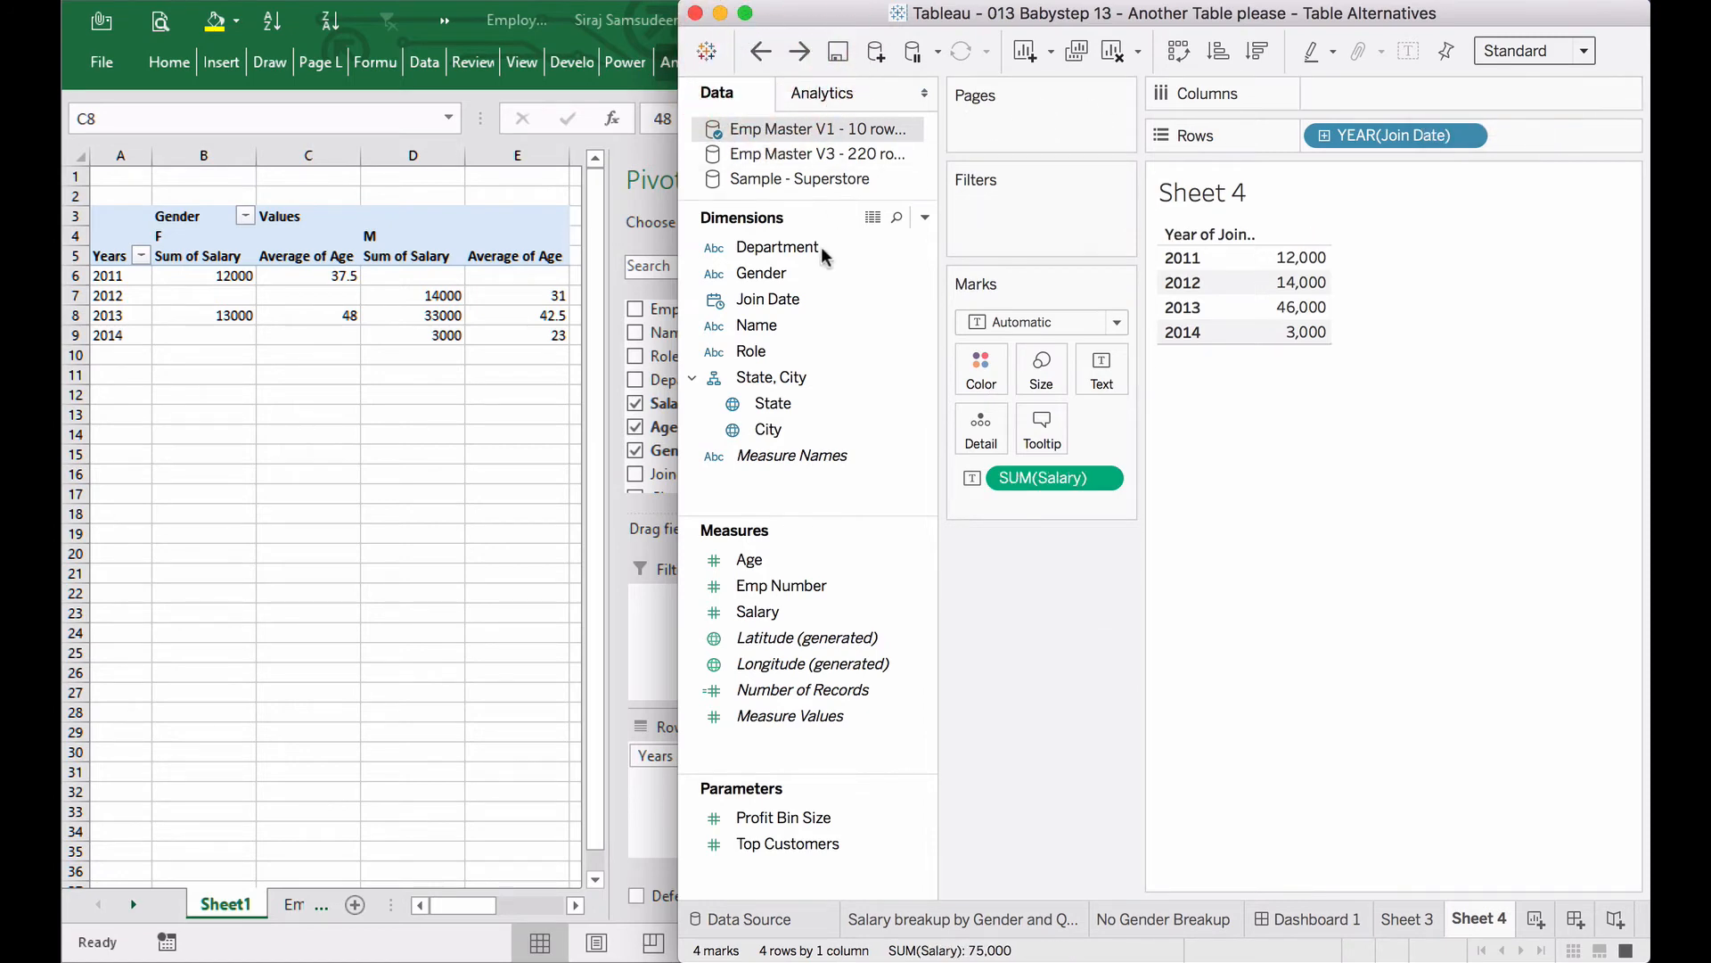
# - Add Measure Names to the salary table again and inspect which measures its filter includes
pyautogui.doubleClick(777, 457)
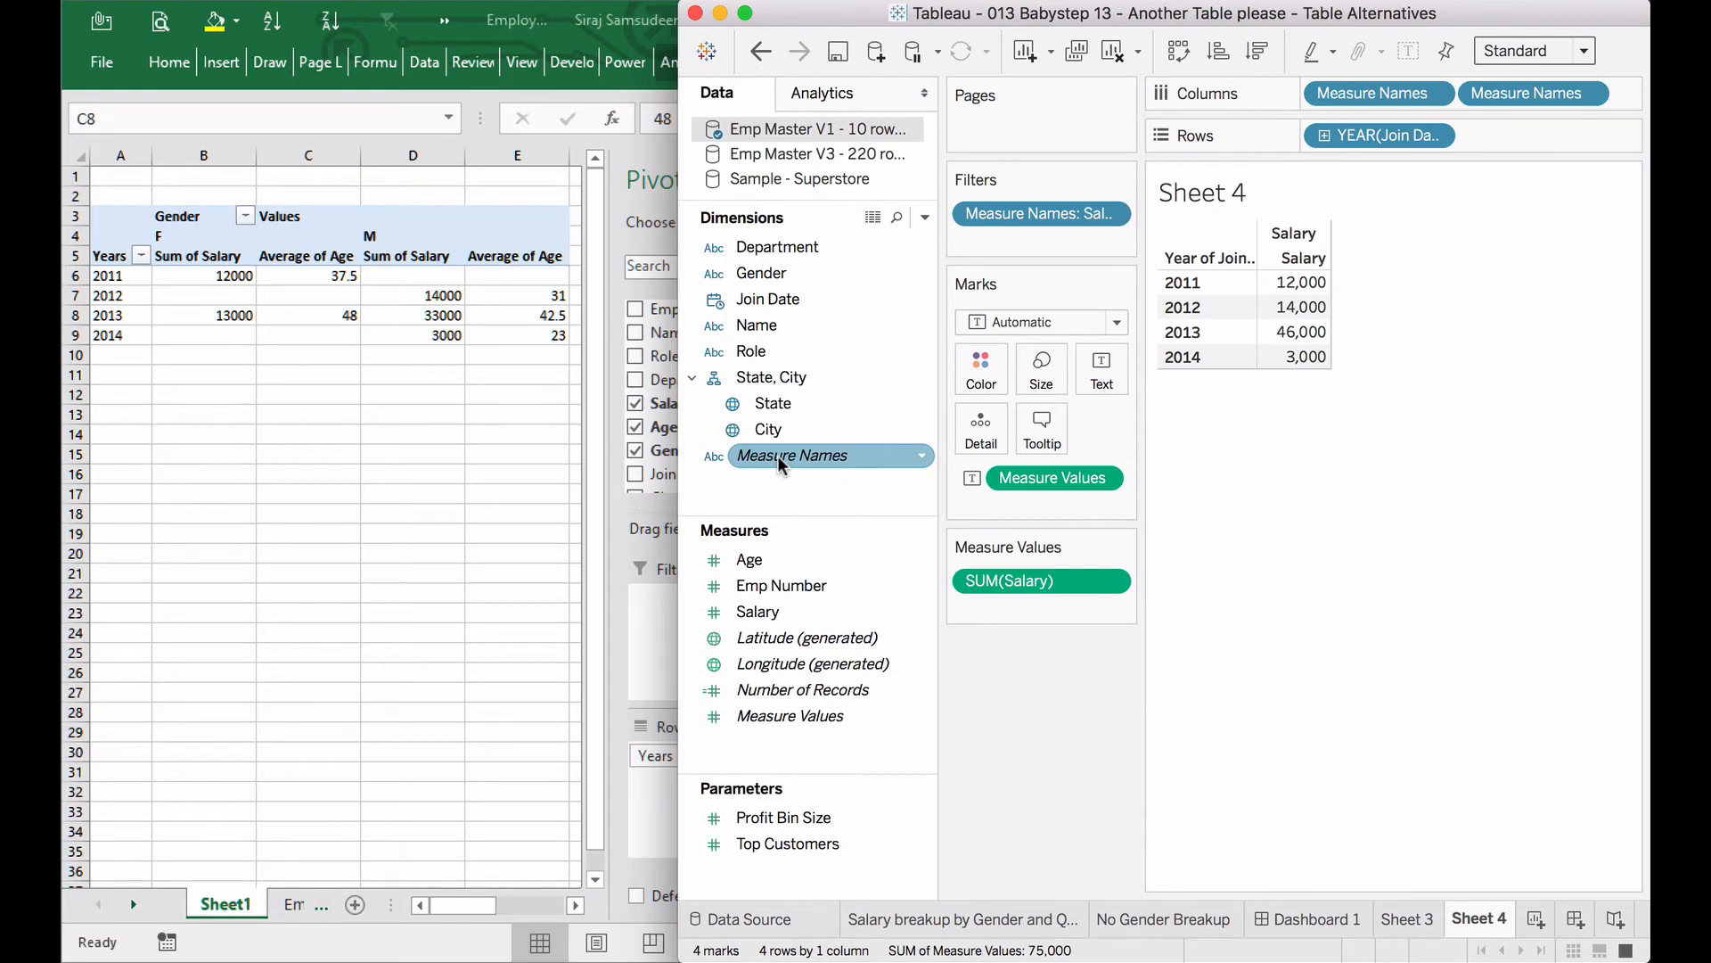
pyautogui.doubleClick(1069, 215)
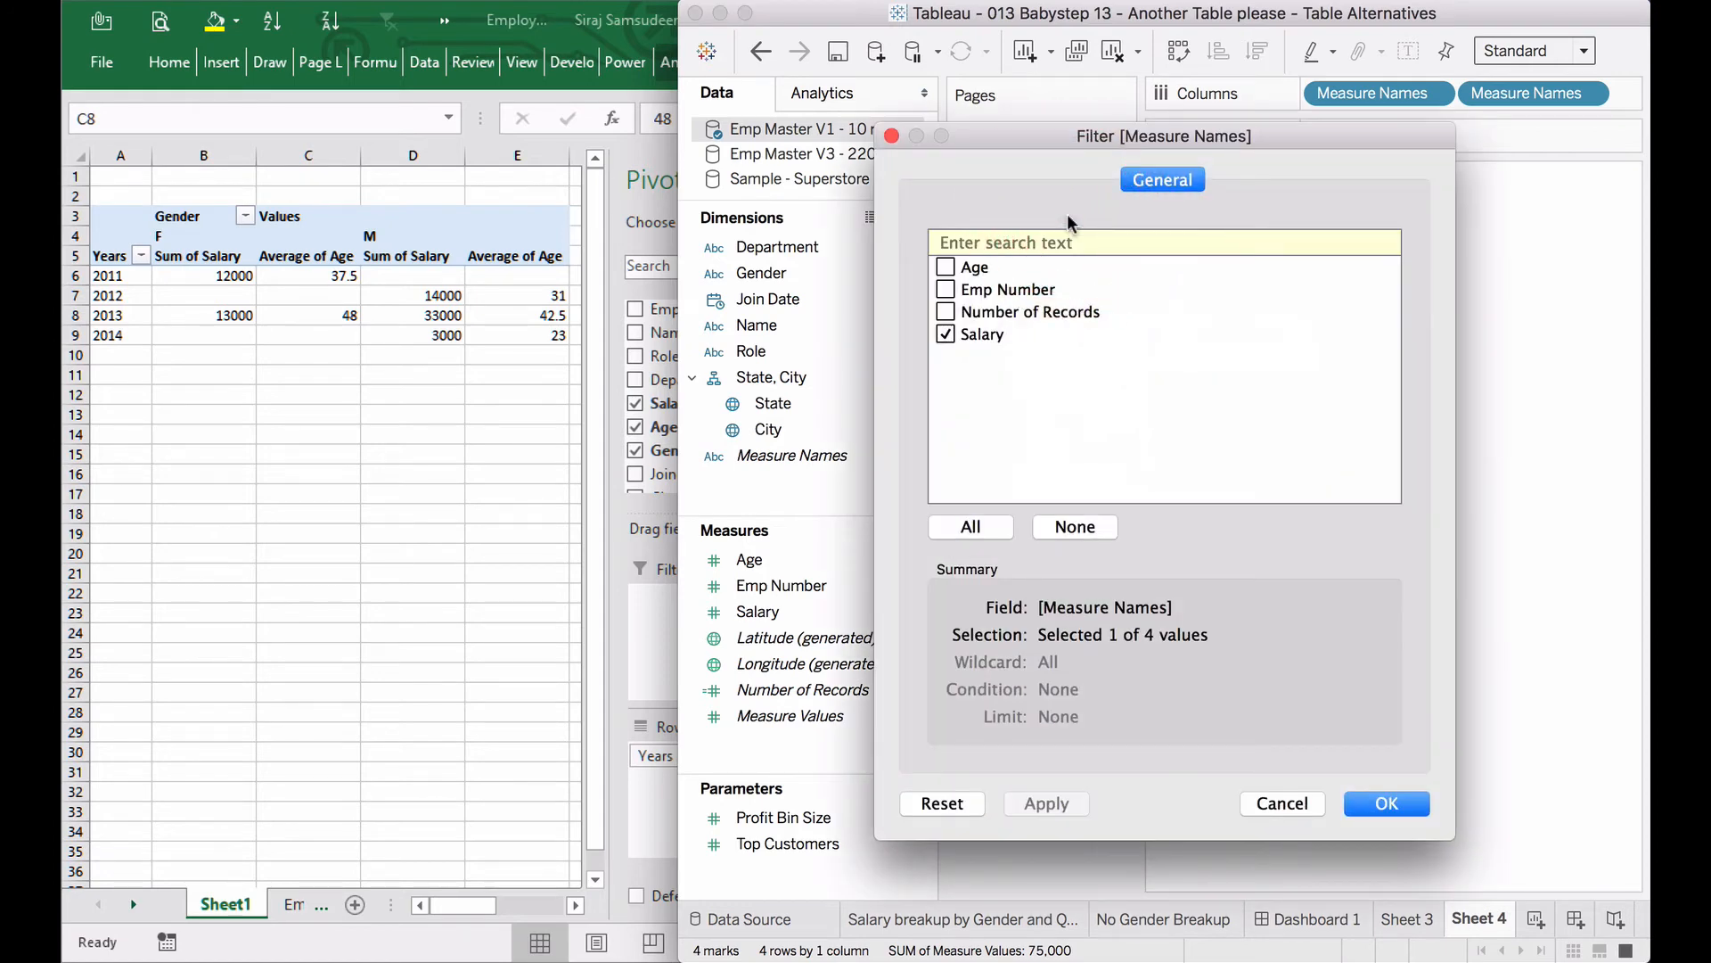
pyautogui.moveTo(1098, 135); pyautogui.dragTo(1239, 147)
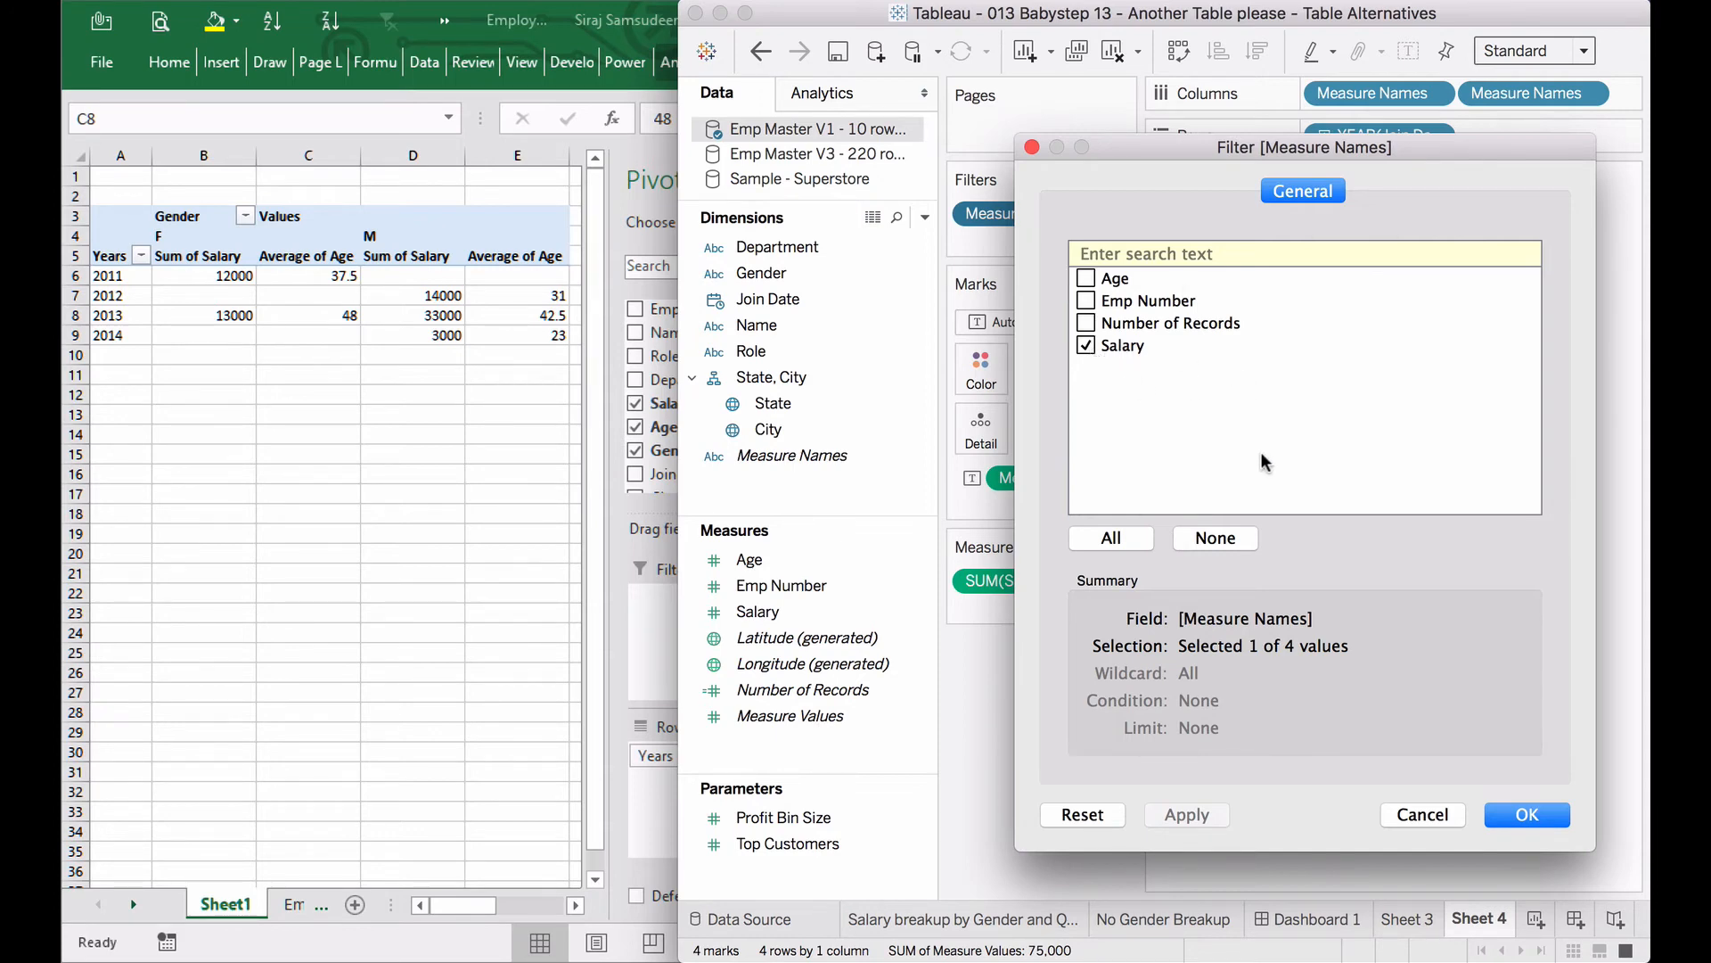
pyautogui.click(1445, 813)
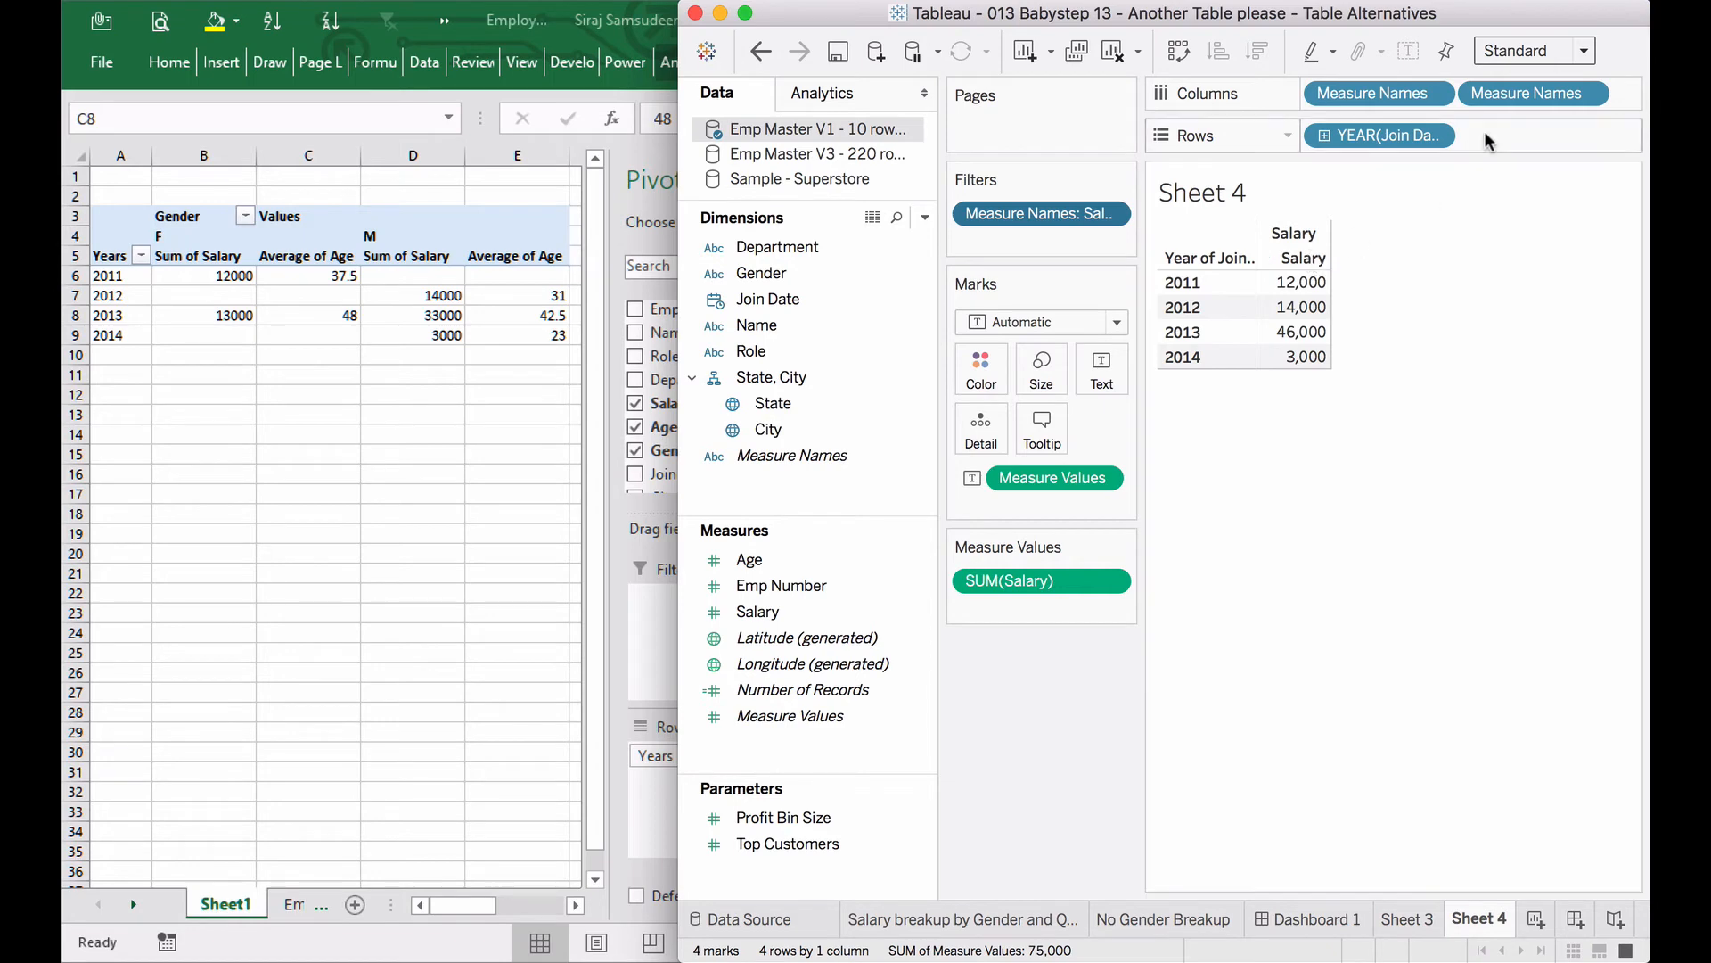
# - Remove the duplicate Measure Names from the columns and add the Age and Emp Number measures to the table
pyautogui.moveTo(1502, 94); pyautogui.dragTo(1079, 673)
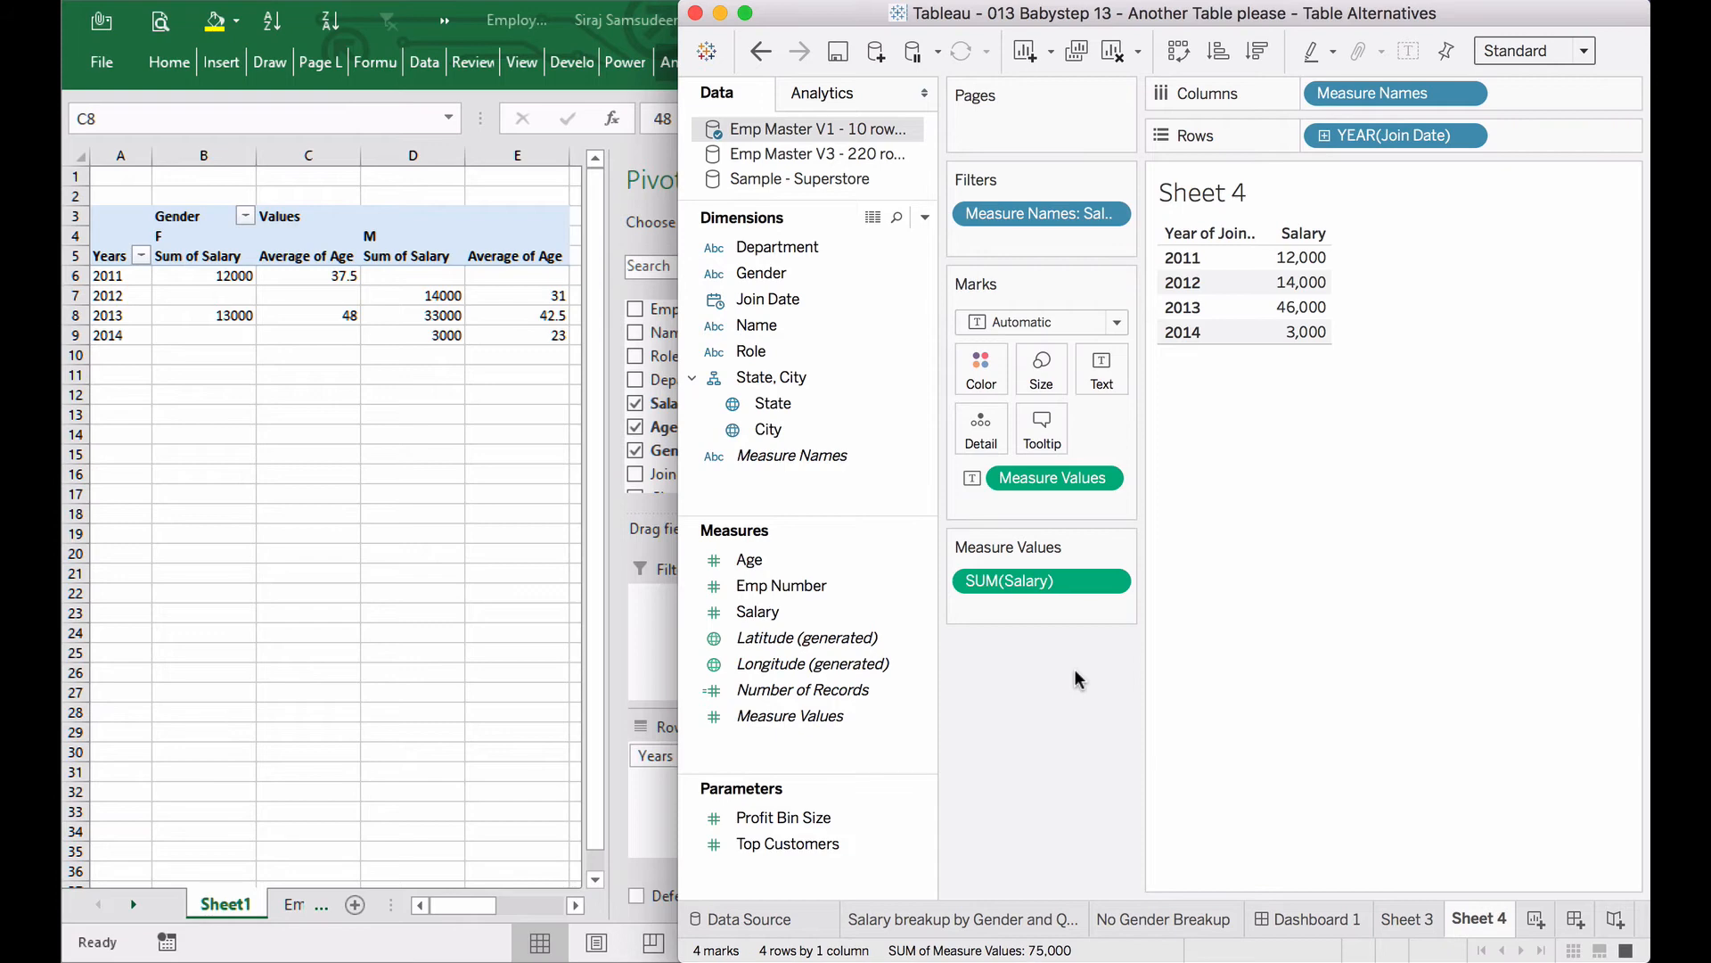
pyautogui.doubleClick(825, 560)
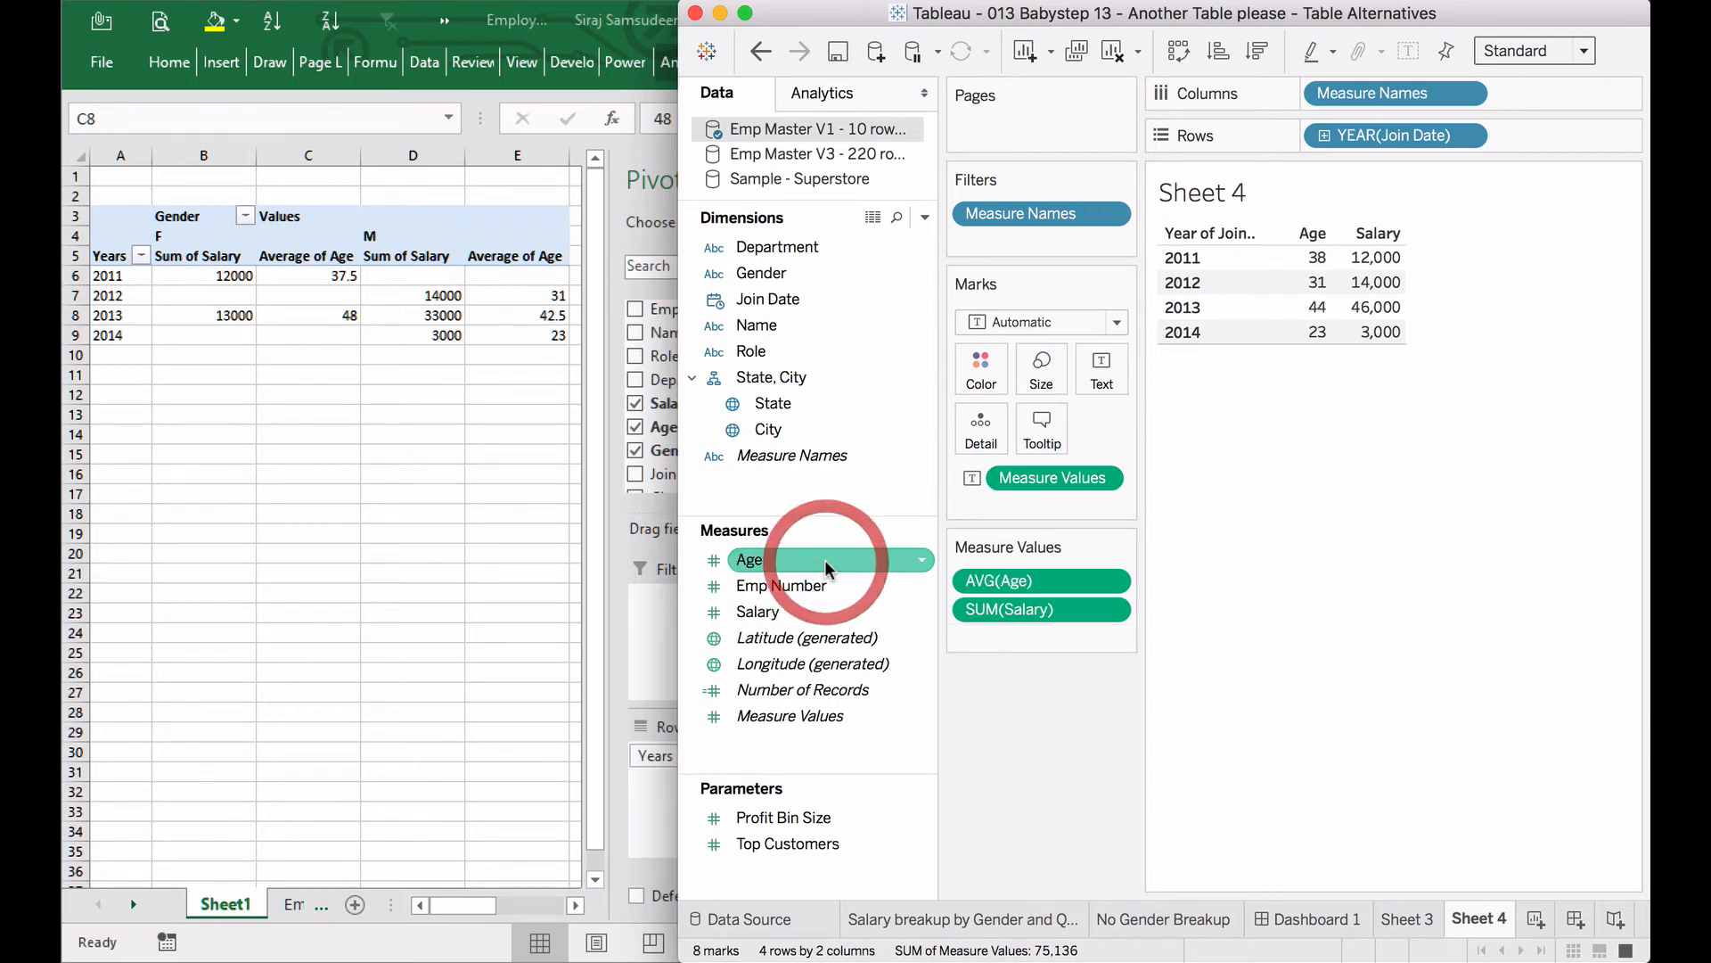
pyautogui.doubleClick(818, 585)
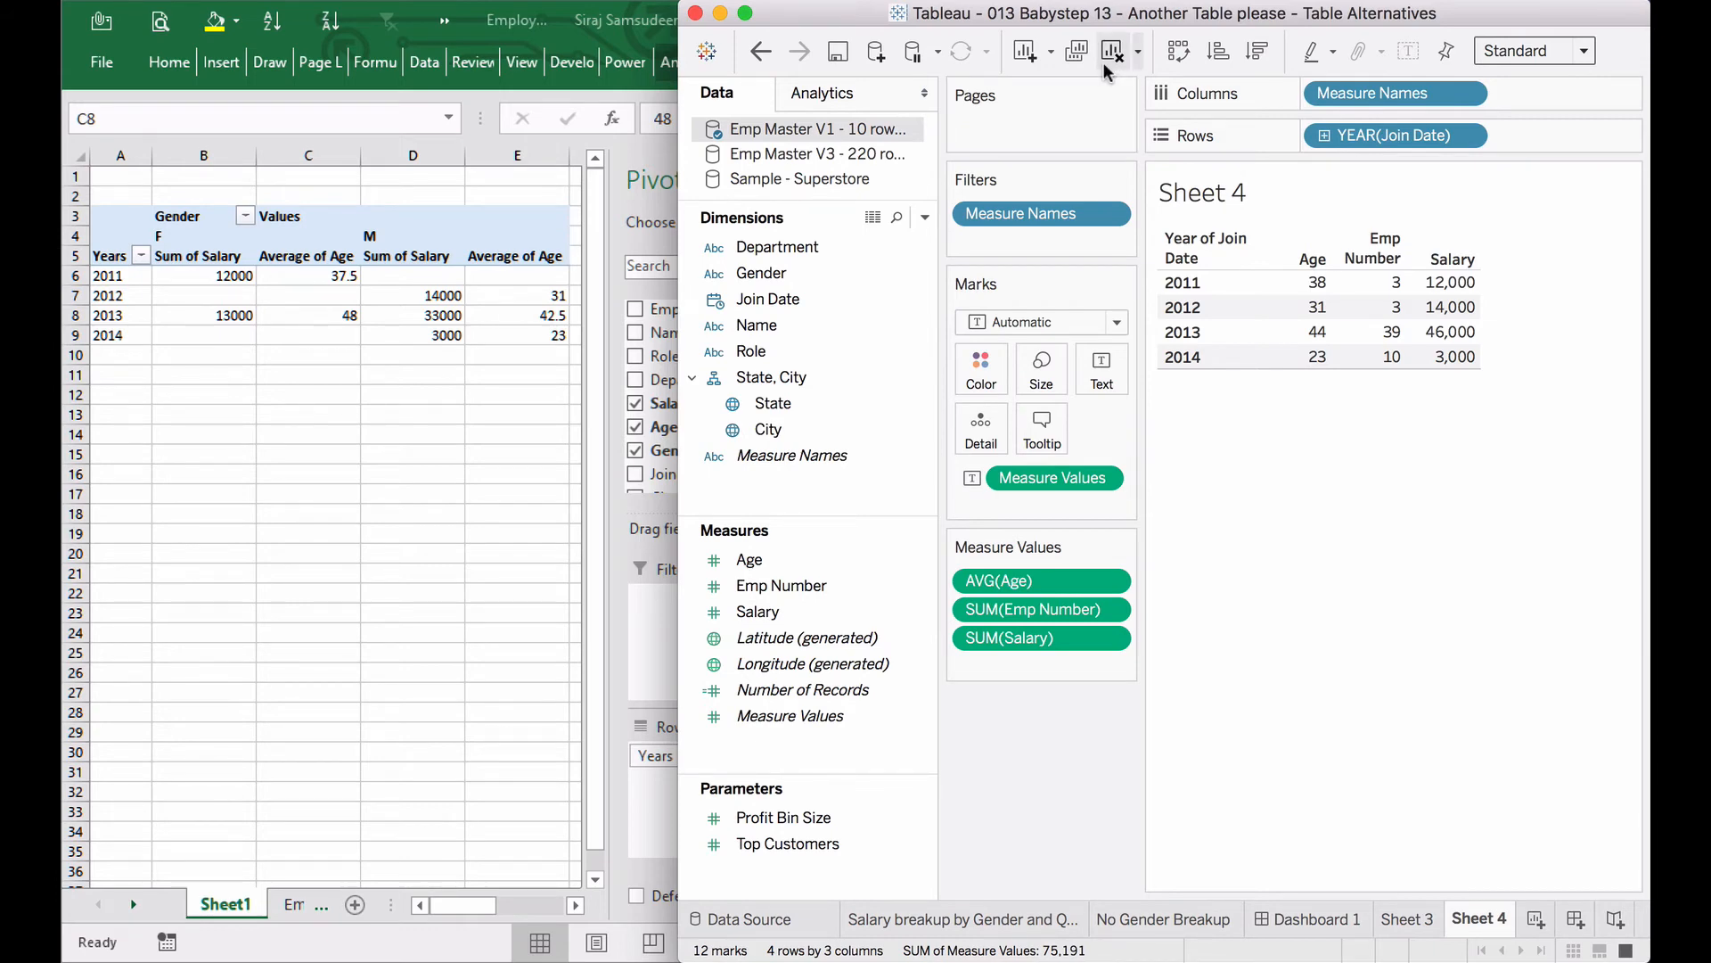
# - Undo the Measure Names, Age and Emp Number changes back to the plain Salary by year table
pyautogui.click(760, 52)
pyautogui.click(760, 52)
pyautogui.click(758, 54)
pyautogui.click(757, 54)
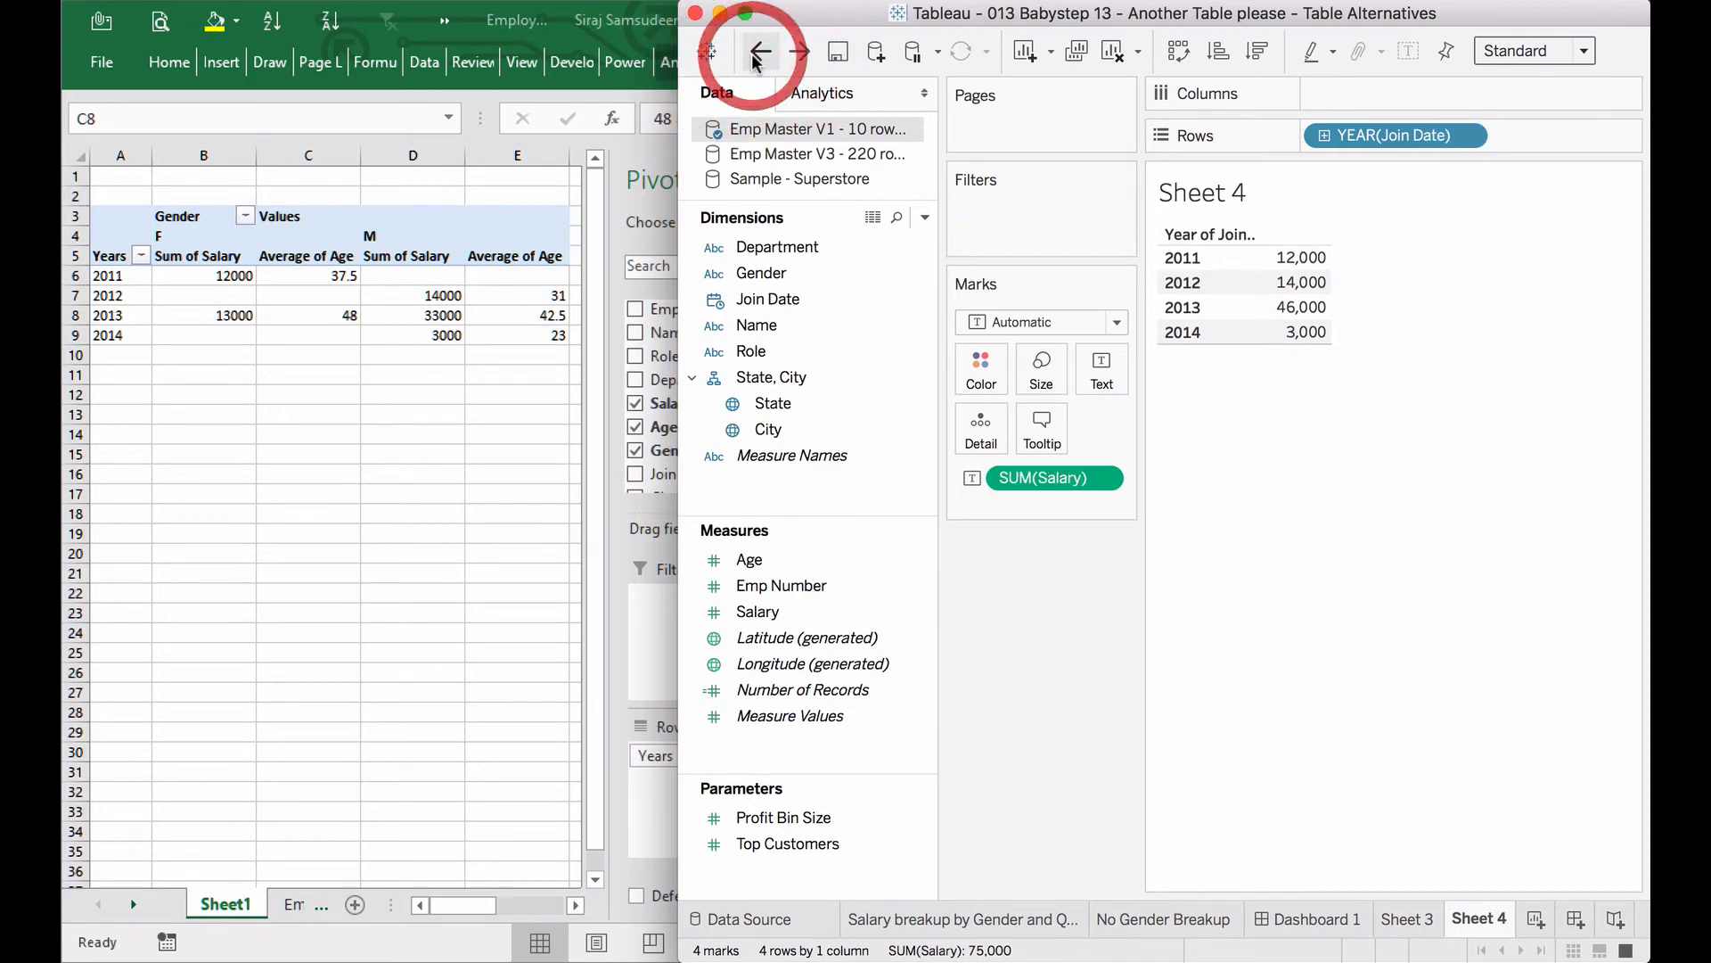
# - Try adding Measure Values to the salary table, check the measures included in its filter, and undo the addition
pyautogui.click(874, 457)
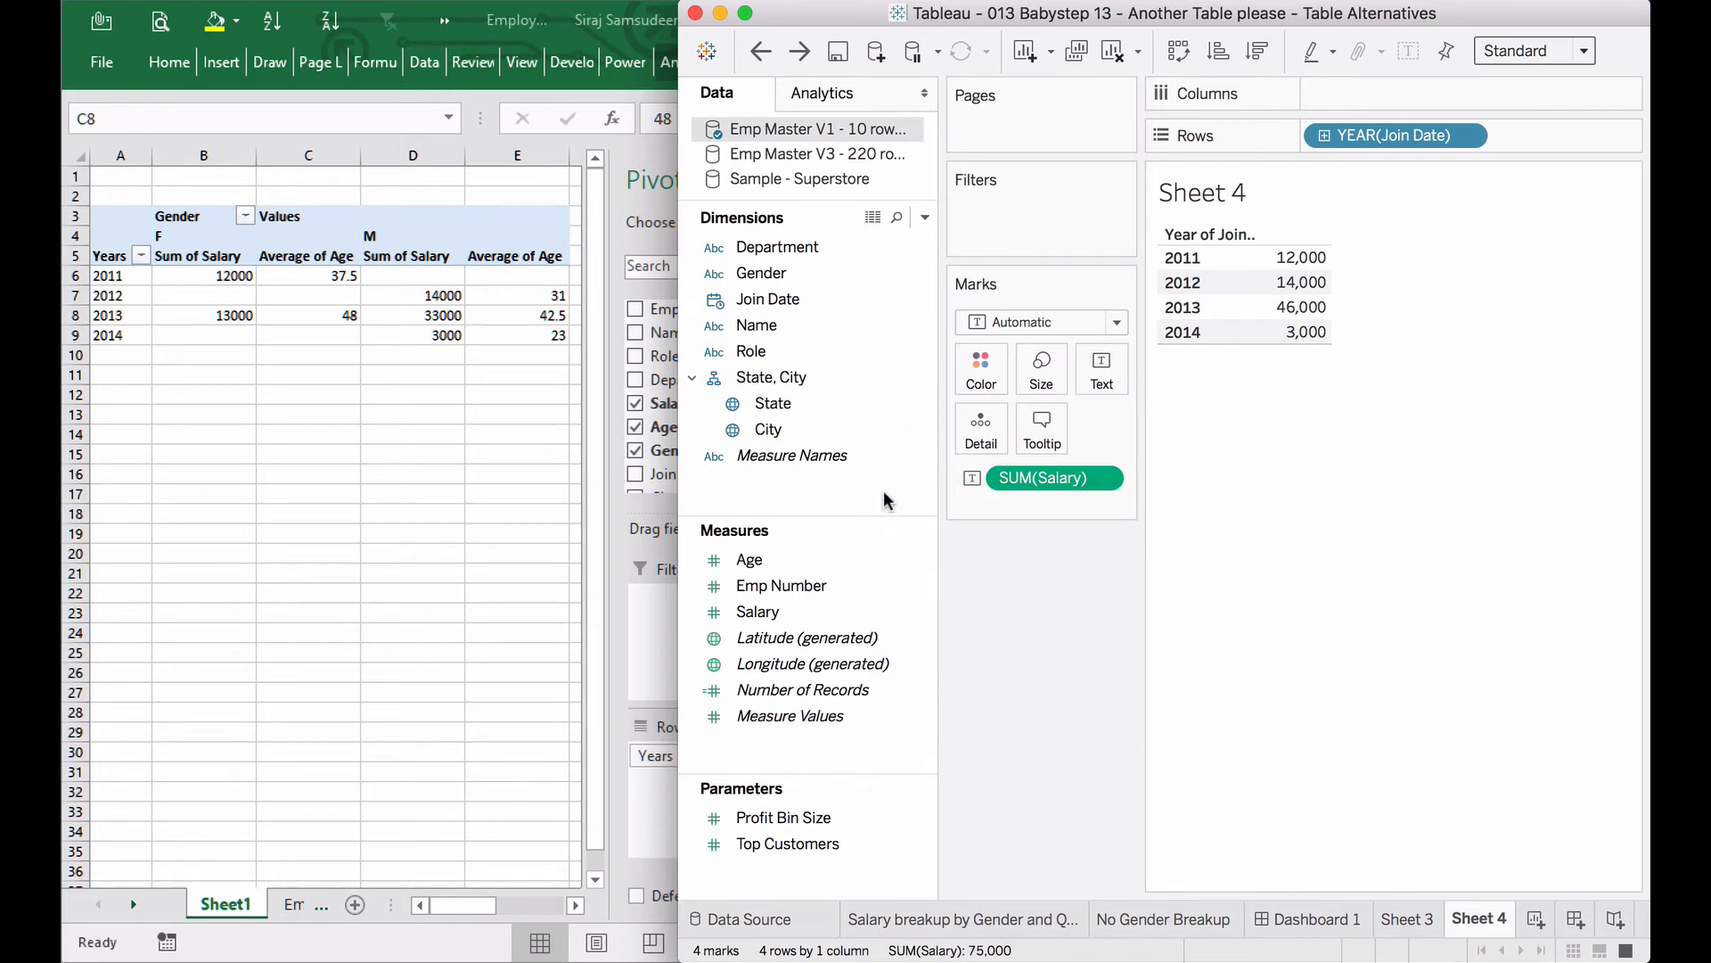
pyautogui.click(837, 717)
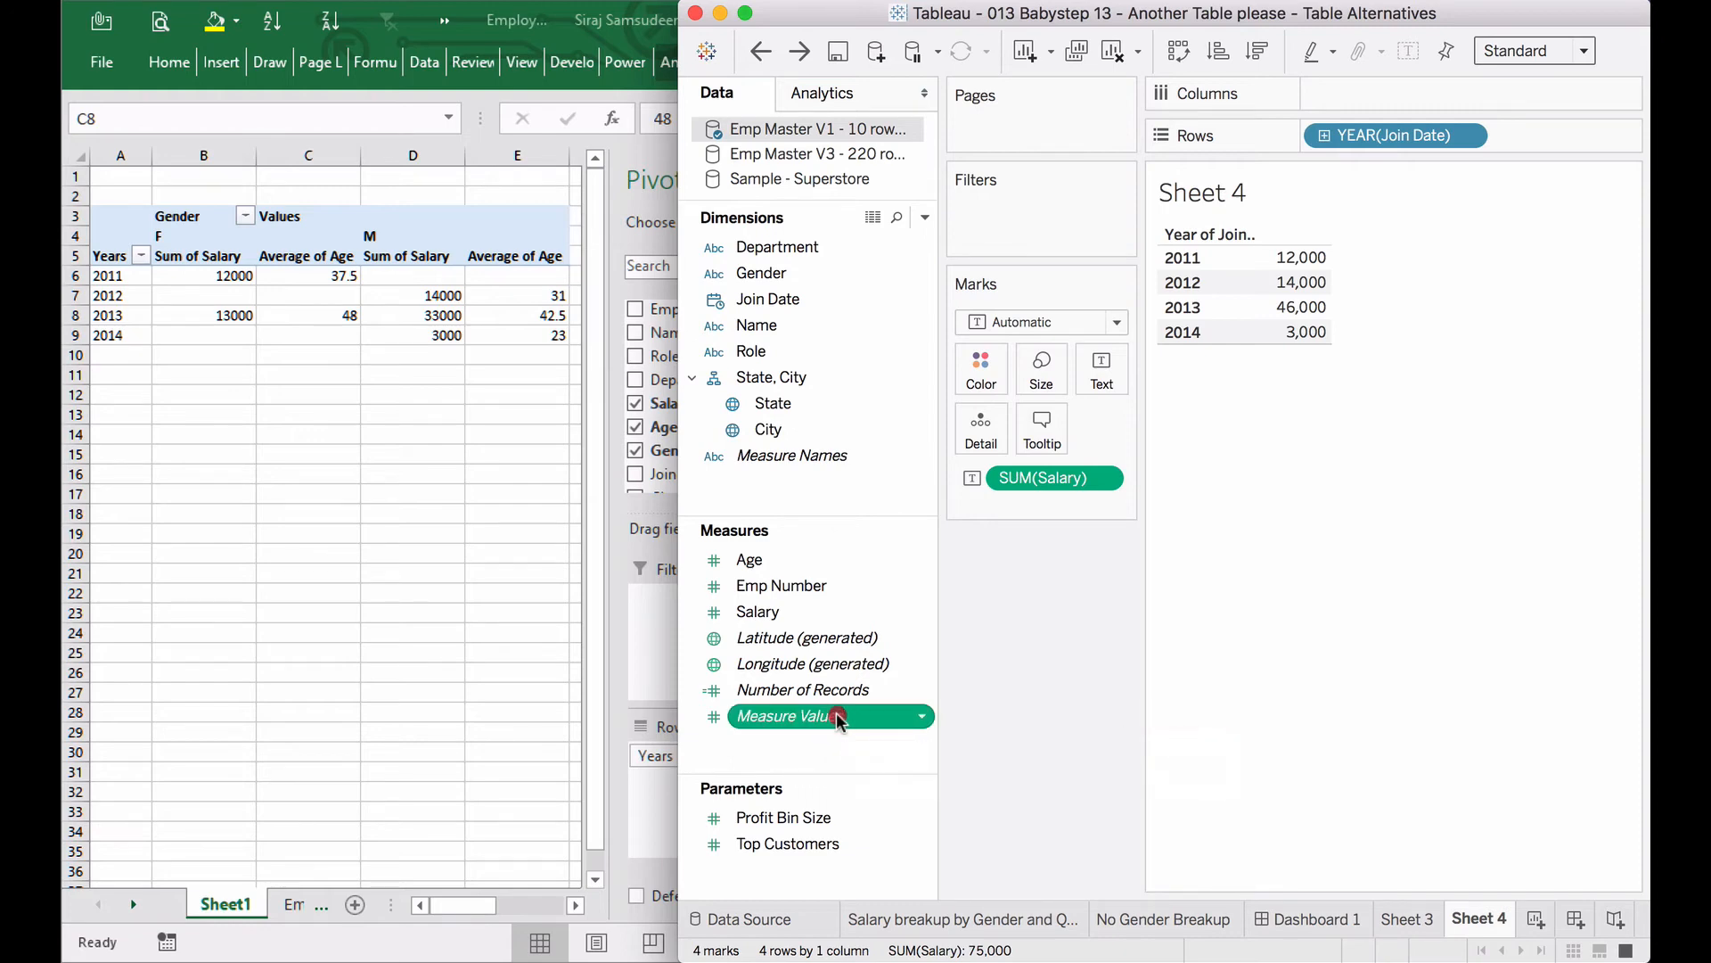
pyautogui.doubleClick(837, 716)
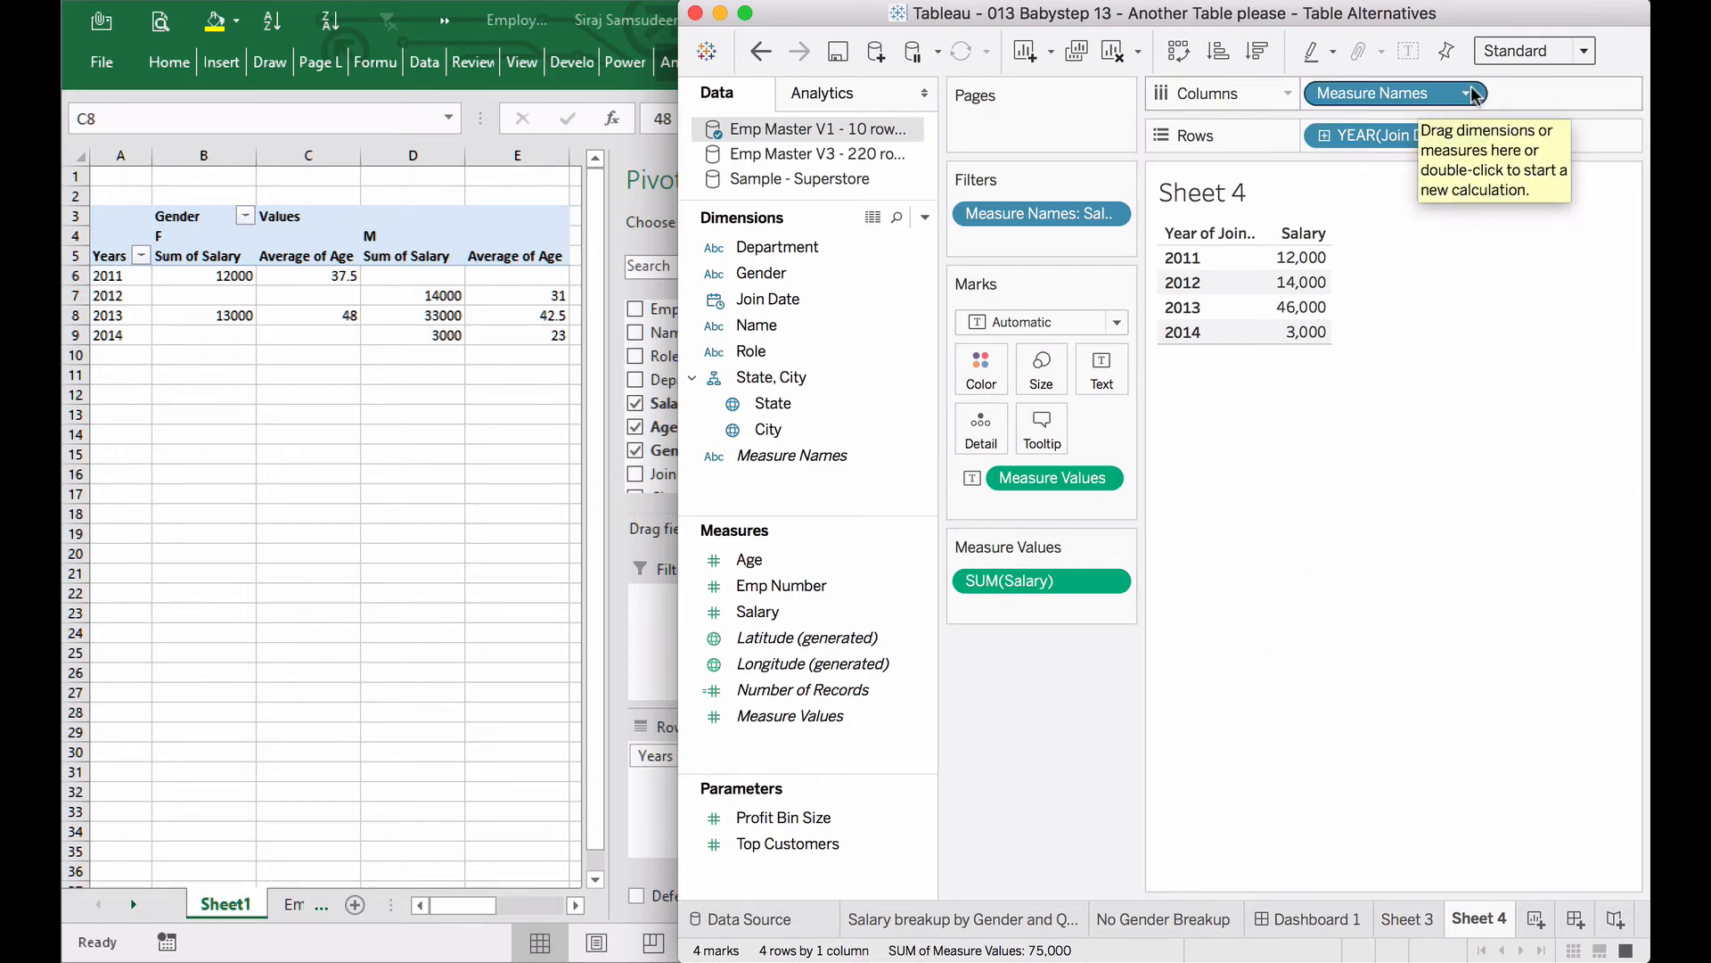
pyautogui.doubleClick(1085, 215)
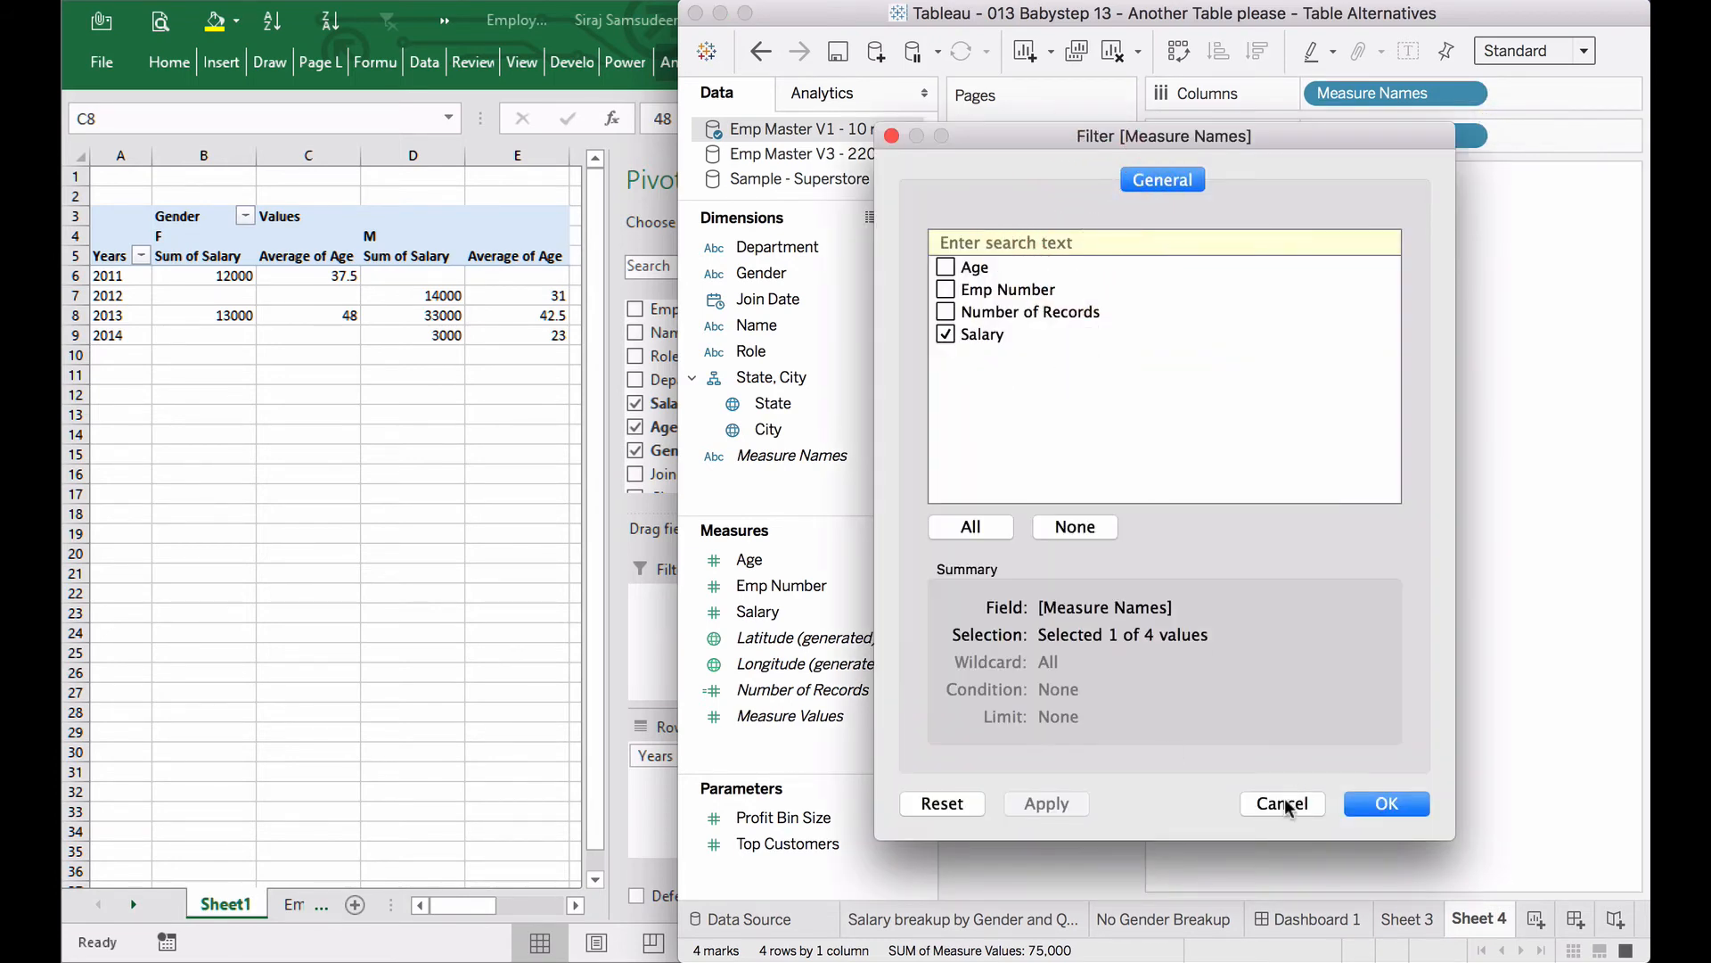
pyautogui.click(1284, 804)
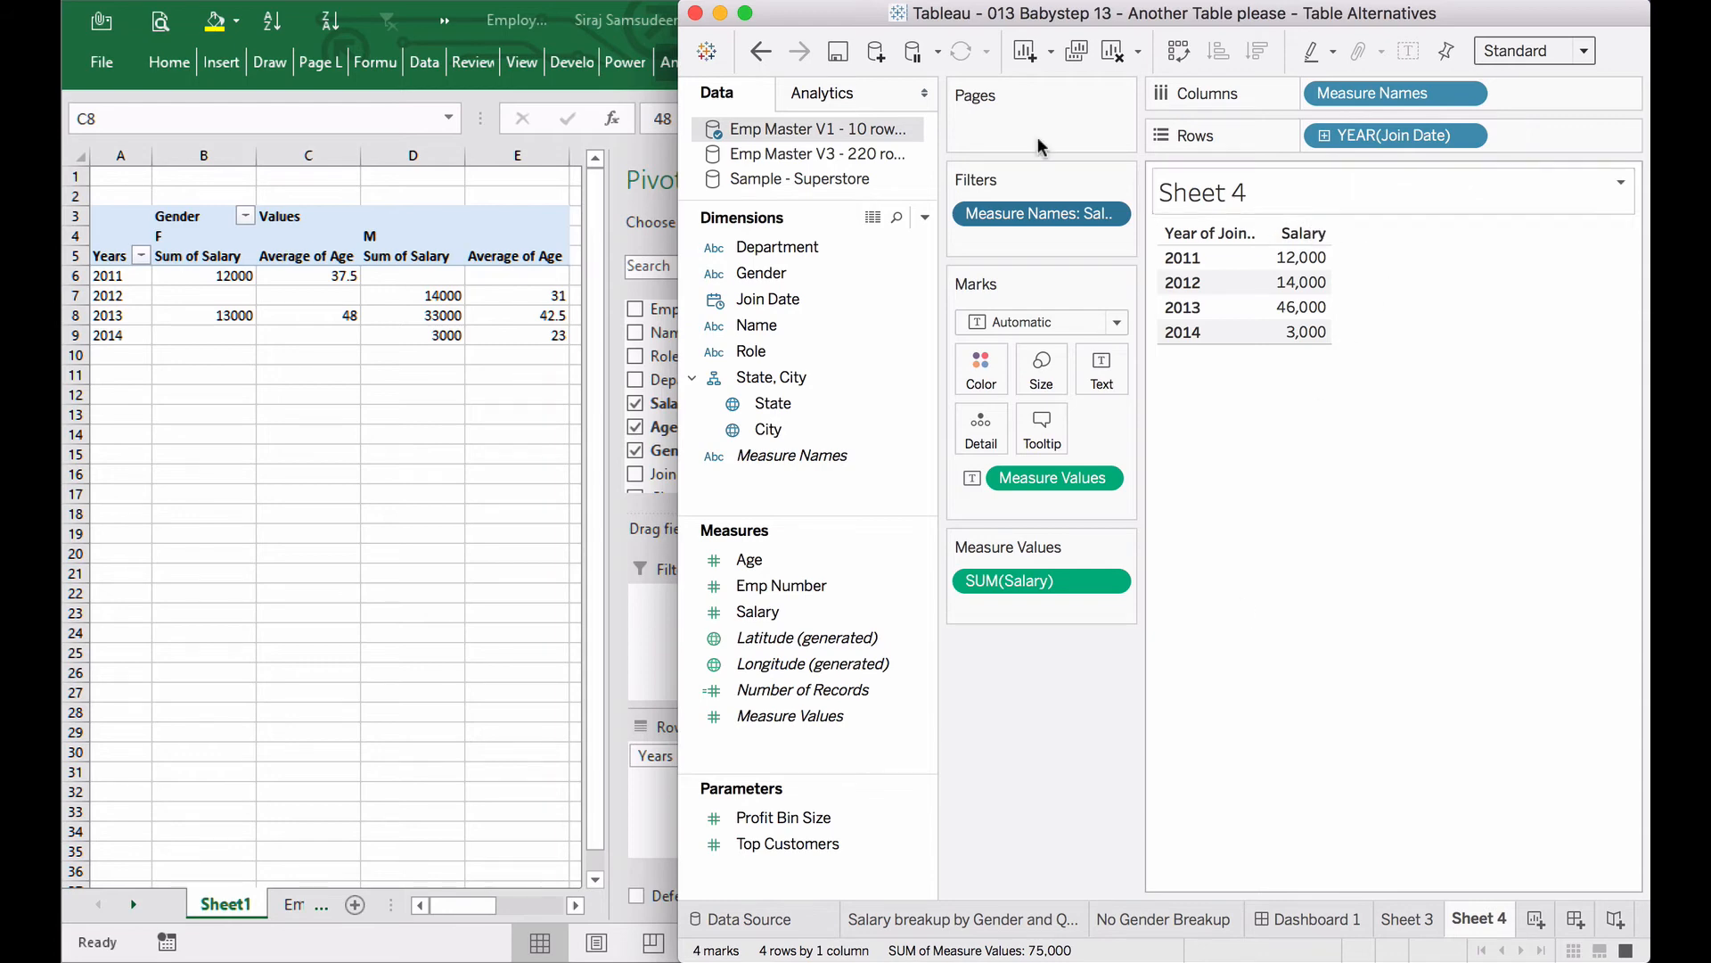
pyautogui.click(759, 51)
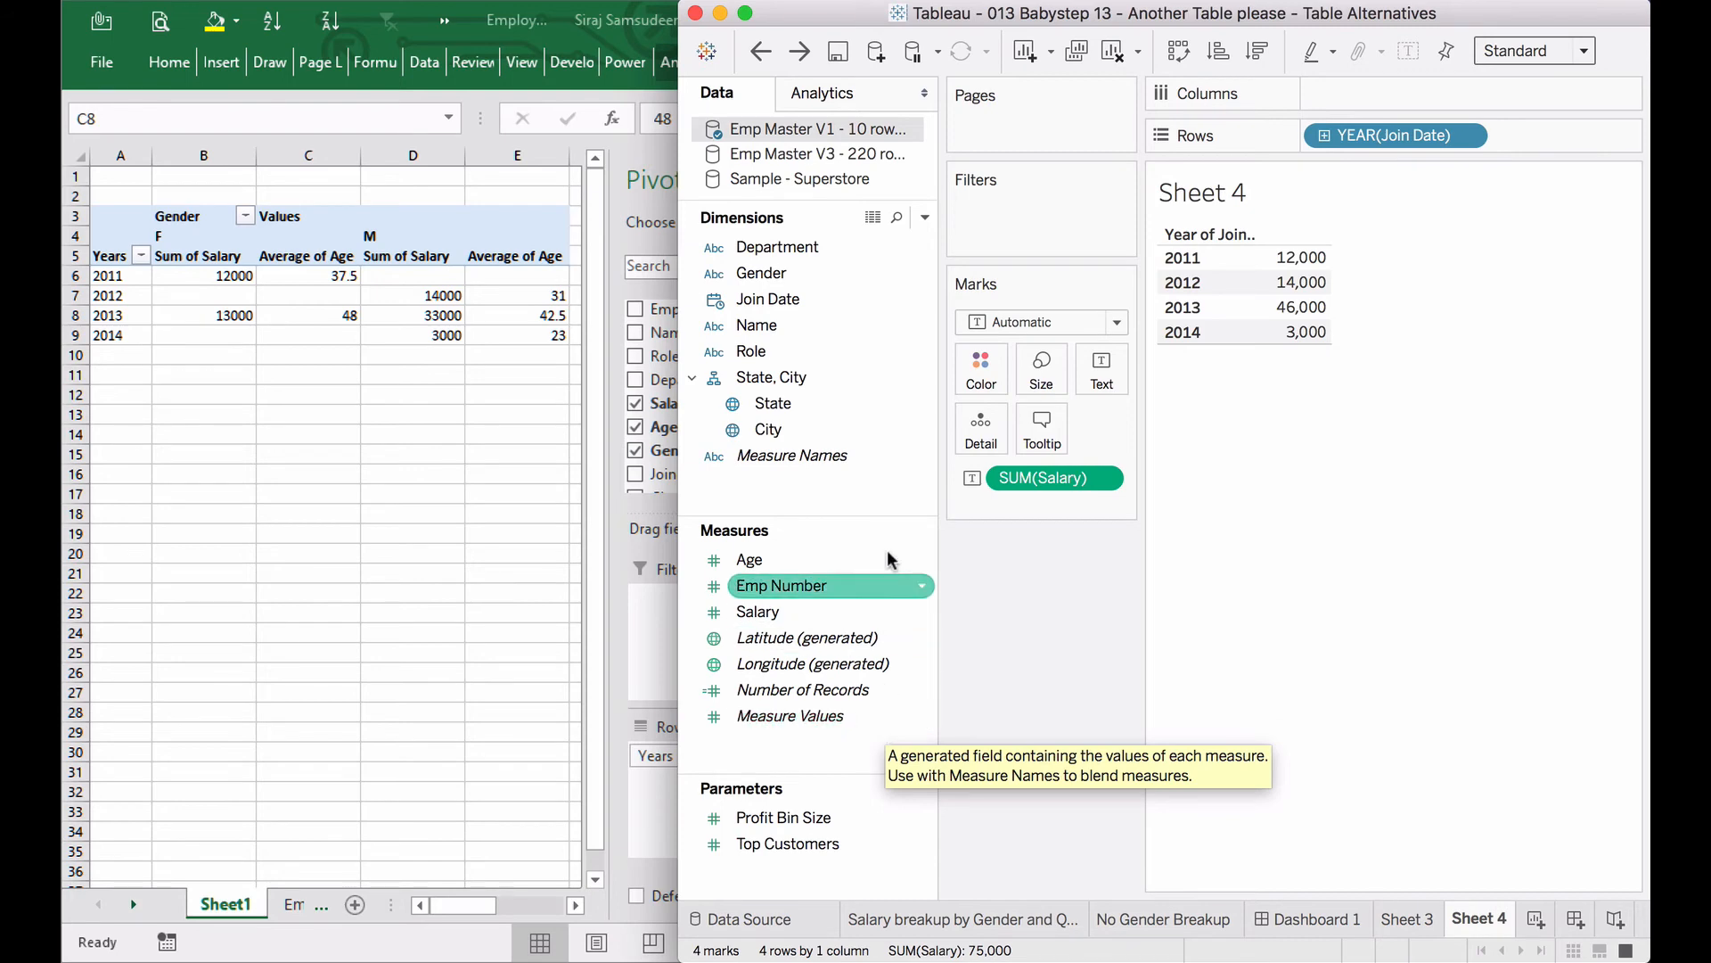
# - Add Measure Values to the salary table and place Age after Salary in the measure values
pyautogui.doubleClick(843, 724)
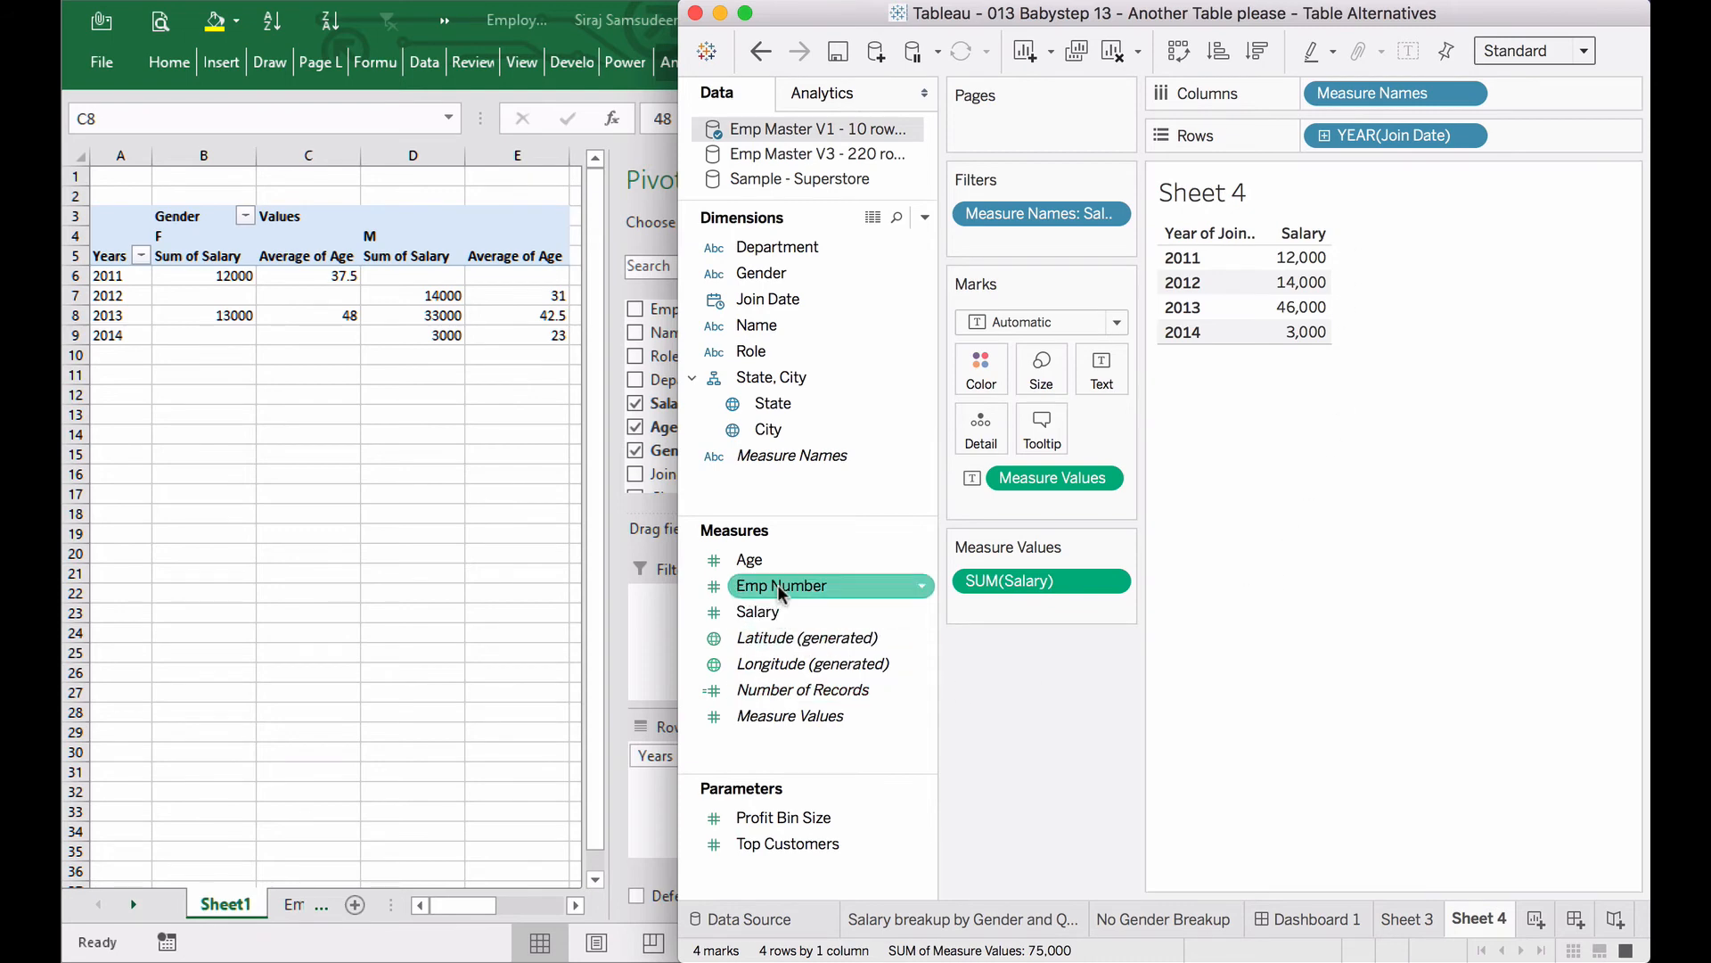
pyautogui.moveTo(754, 560); pyautogui.dragTo(1023, 611)
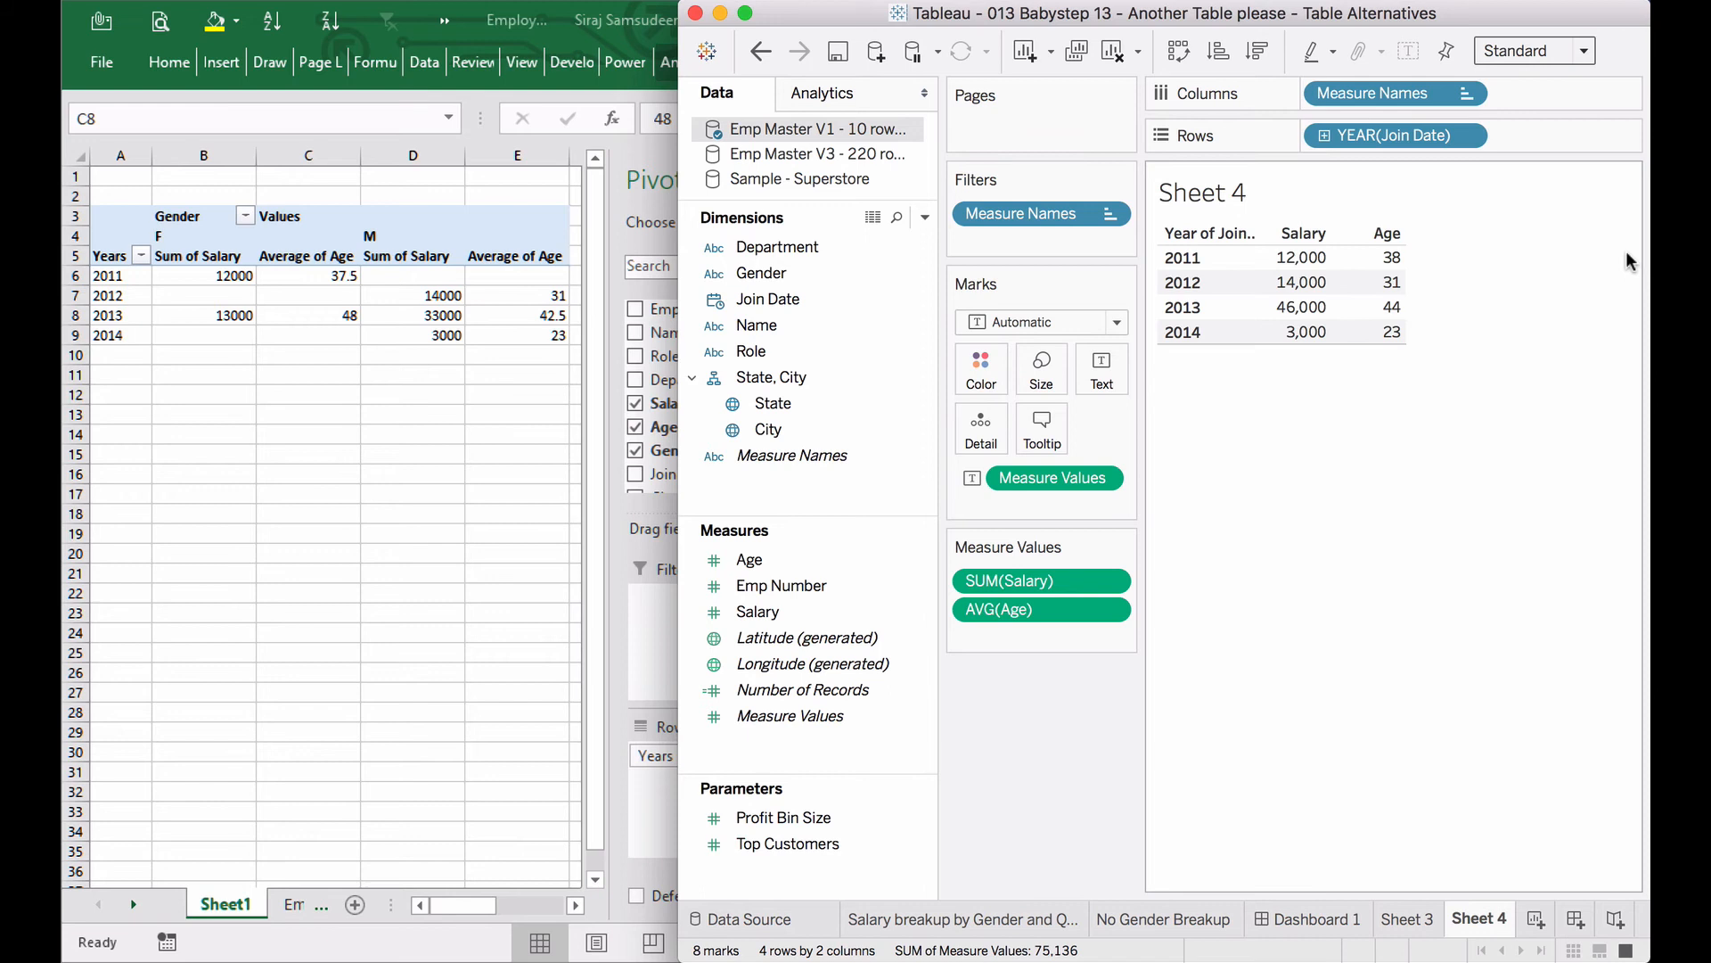
# - Clear Sheet 4, maximize the Tableau window, and add Measure Names to the empty sheet
pyautogui.click(1110, 54)
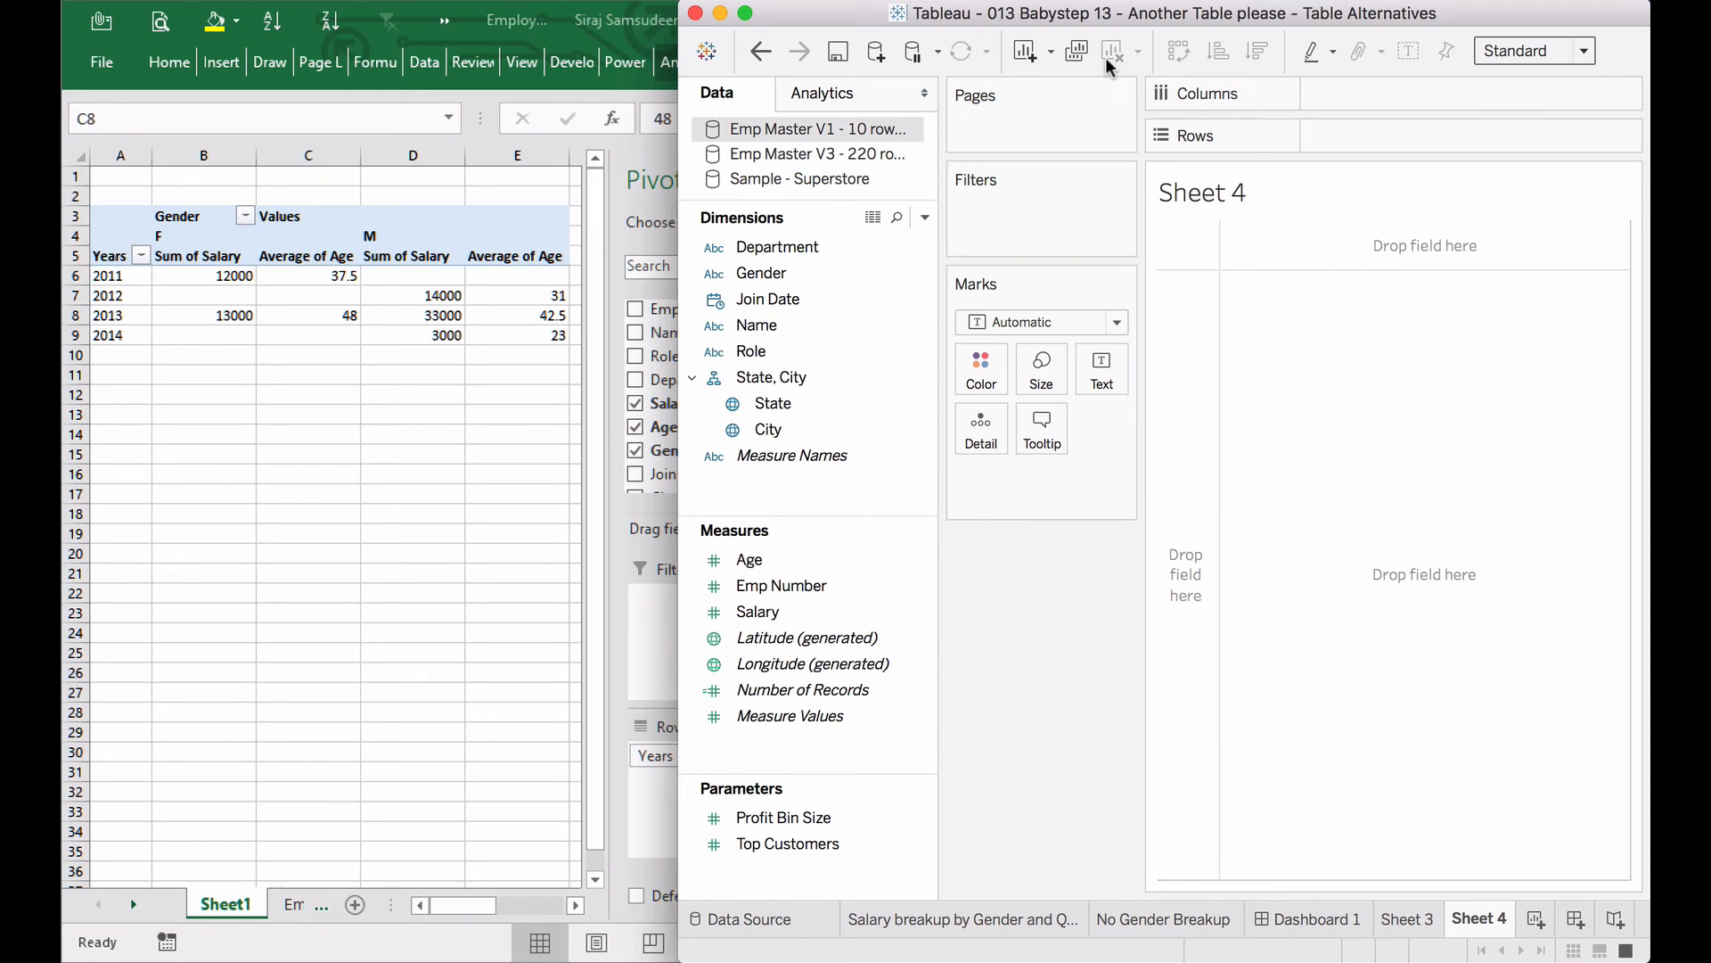
pyautogui.doubleClick(1328, 18)
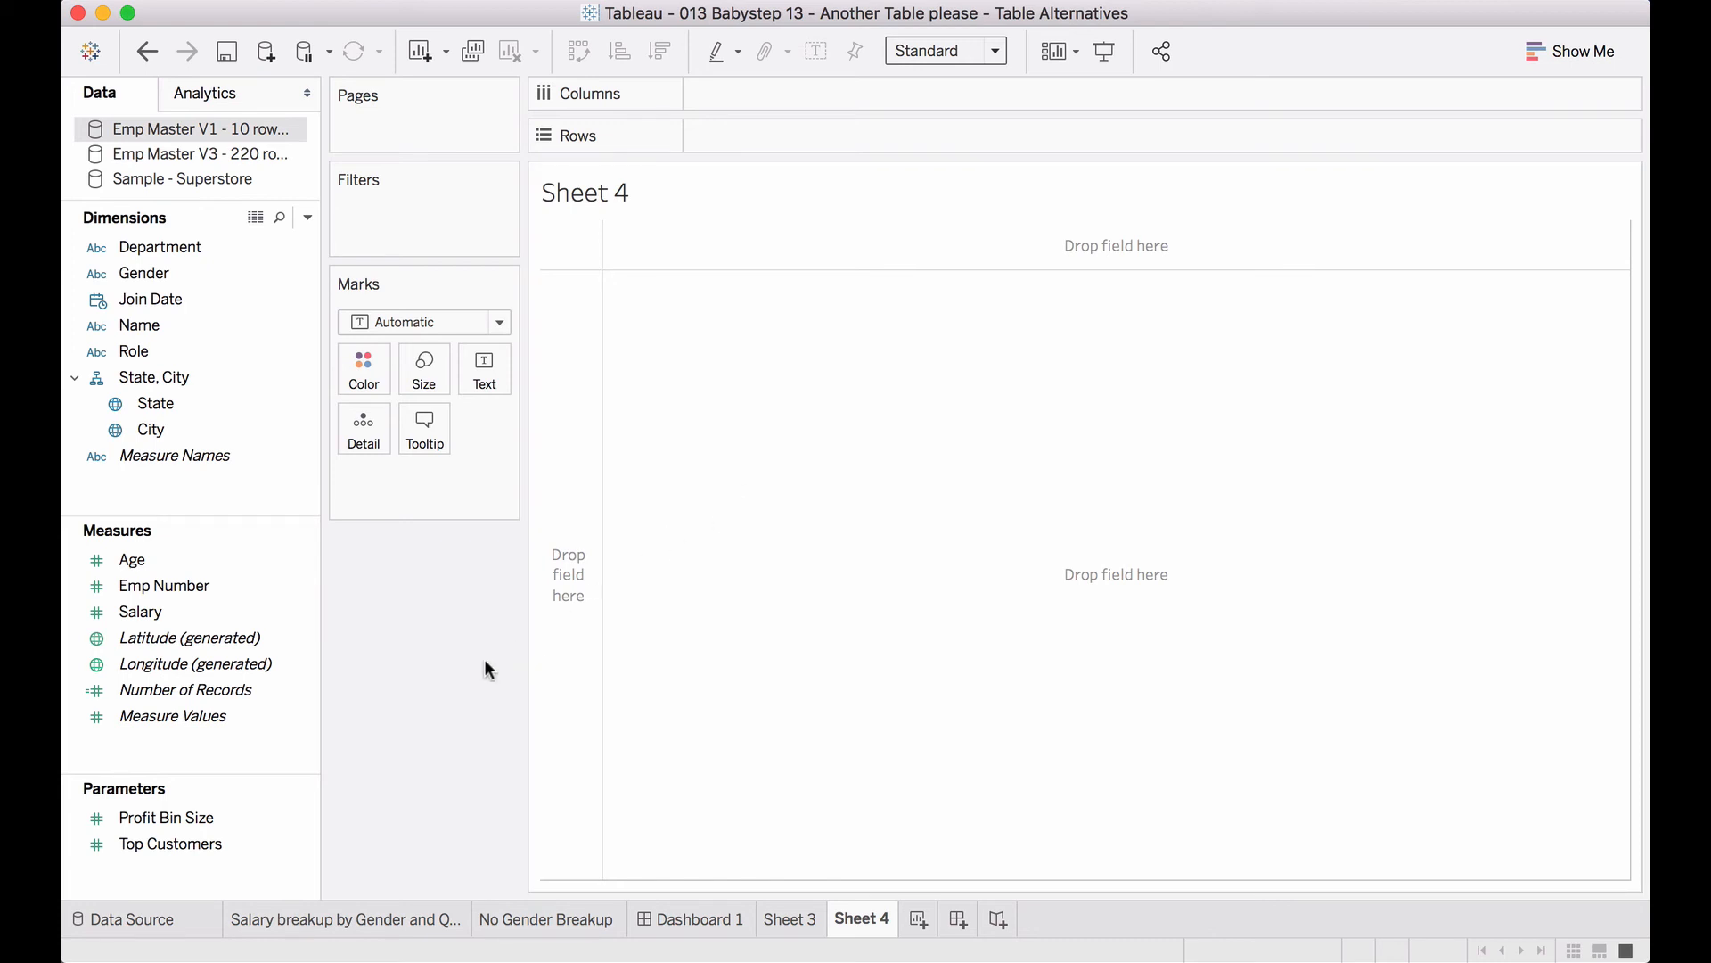
pyautogui.click(234, 457)
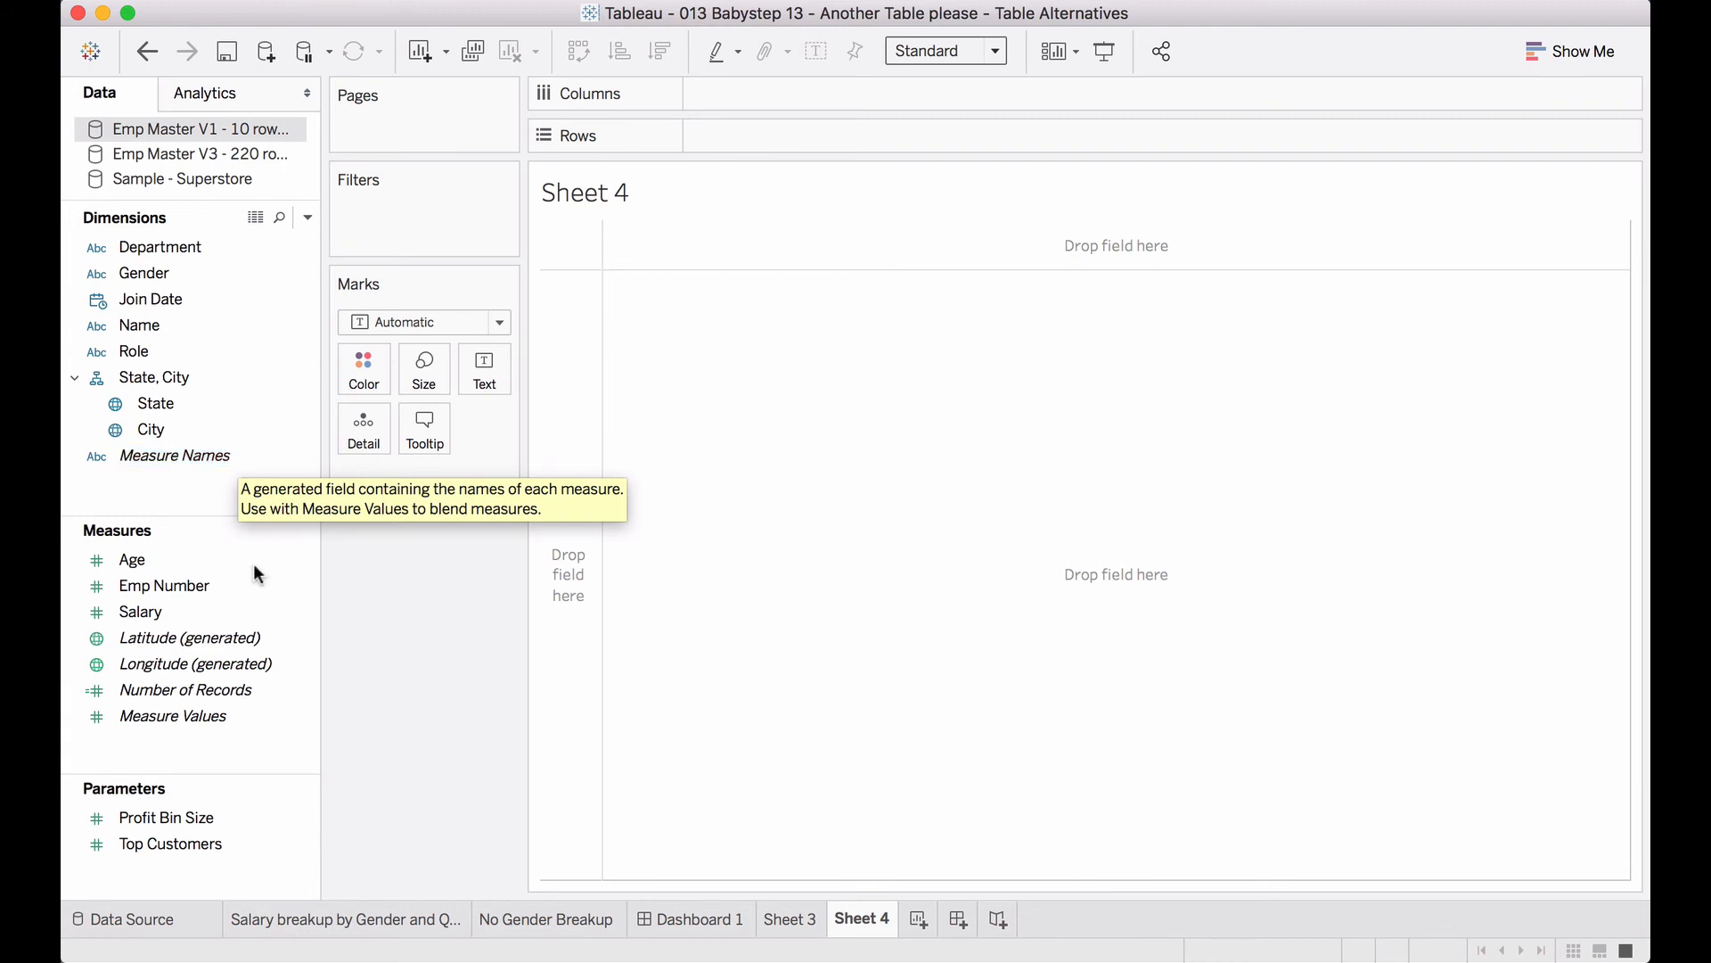
pyautogui.doubleClick(275, 462)
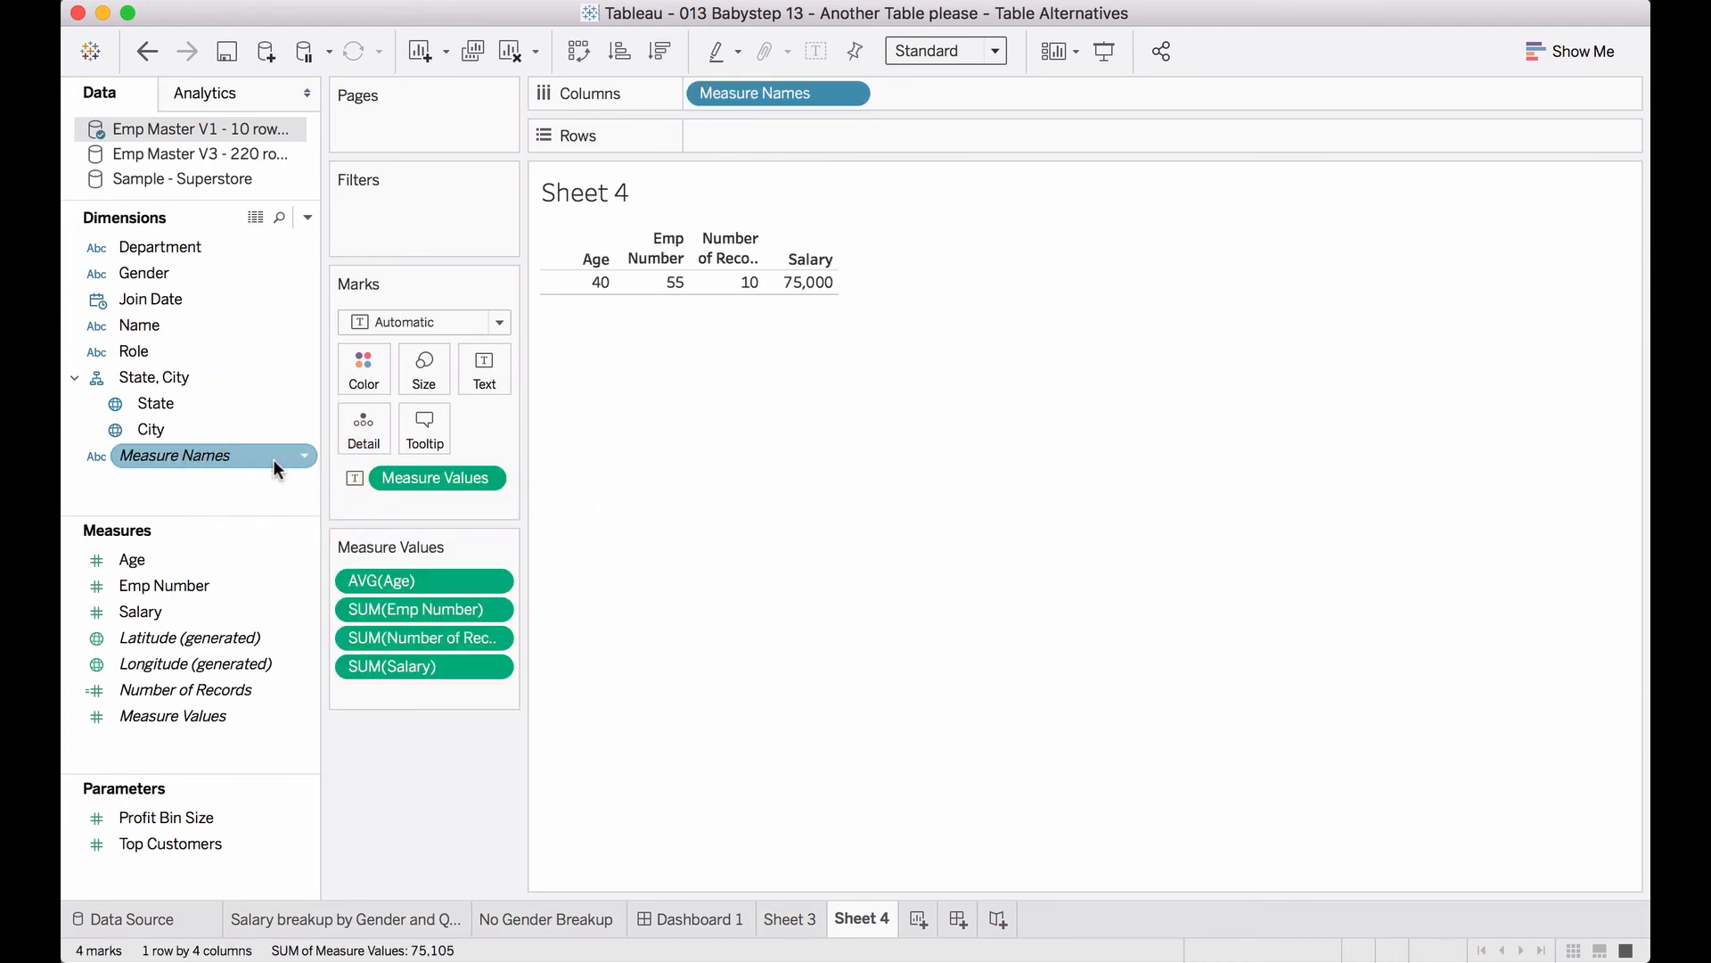
# - Try adding Measure Names as a filter on Sheet 4, and swap the sheet's rows and columns
pyautogui.moveTo(275, 458); pyautogui.dragTo(403, 209)
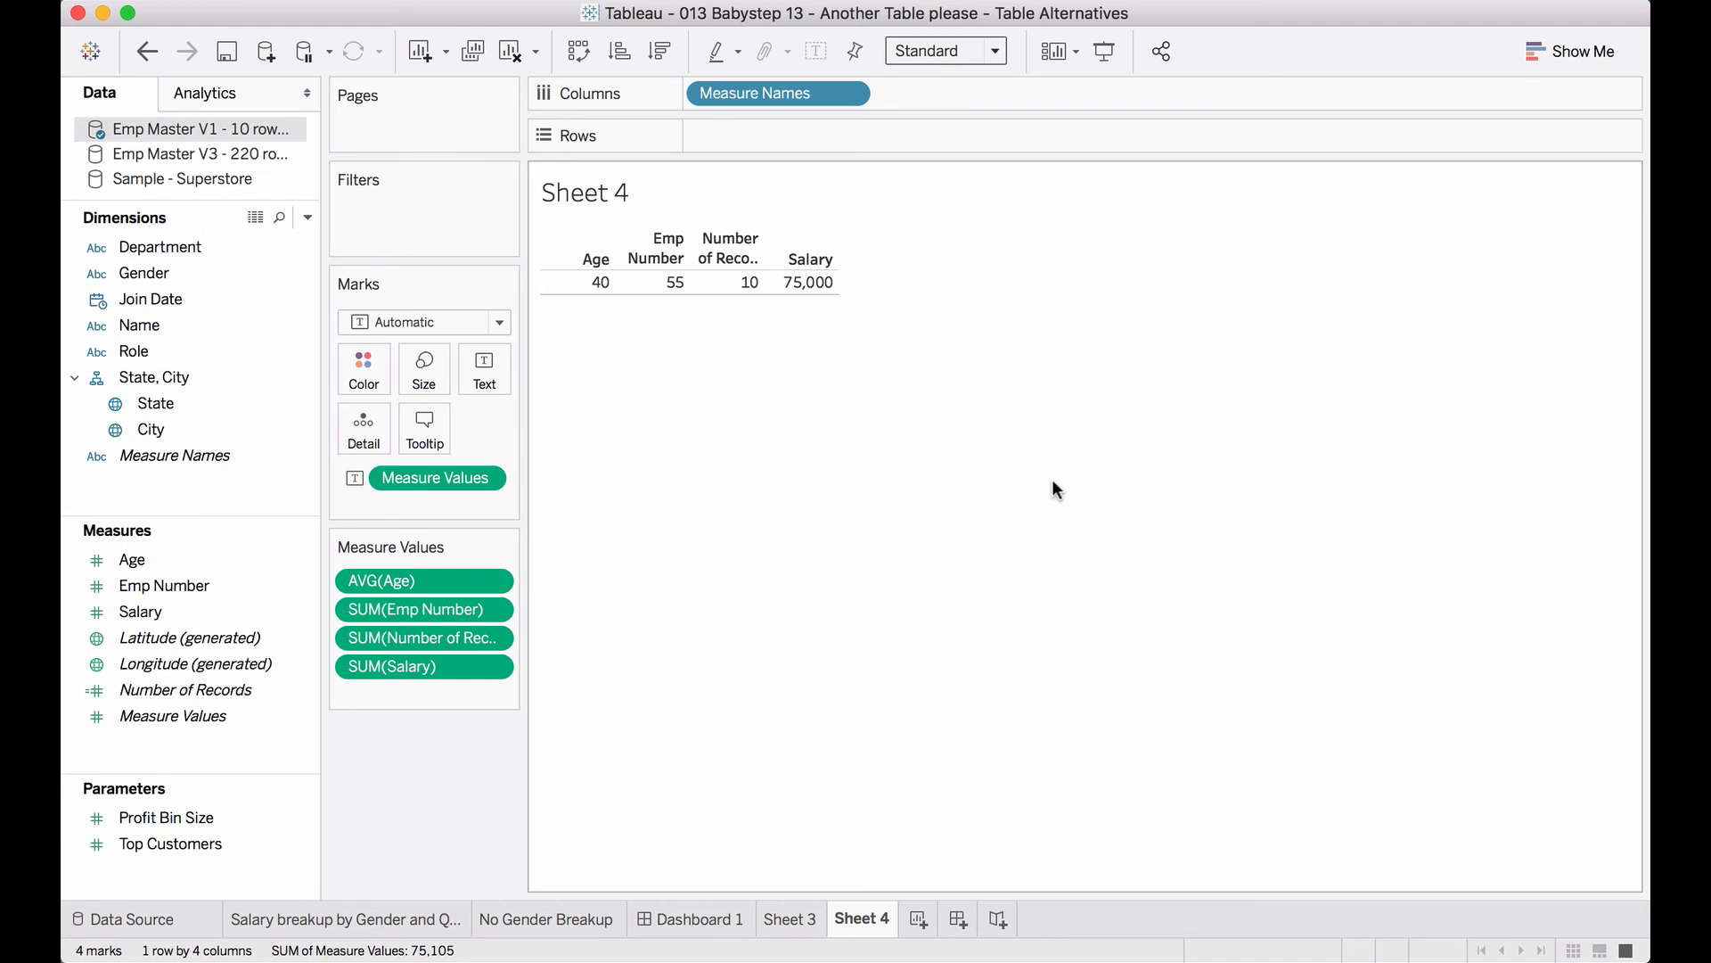
pyautogui.click(580, 53)
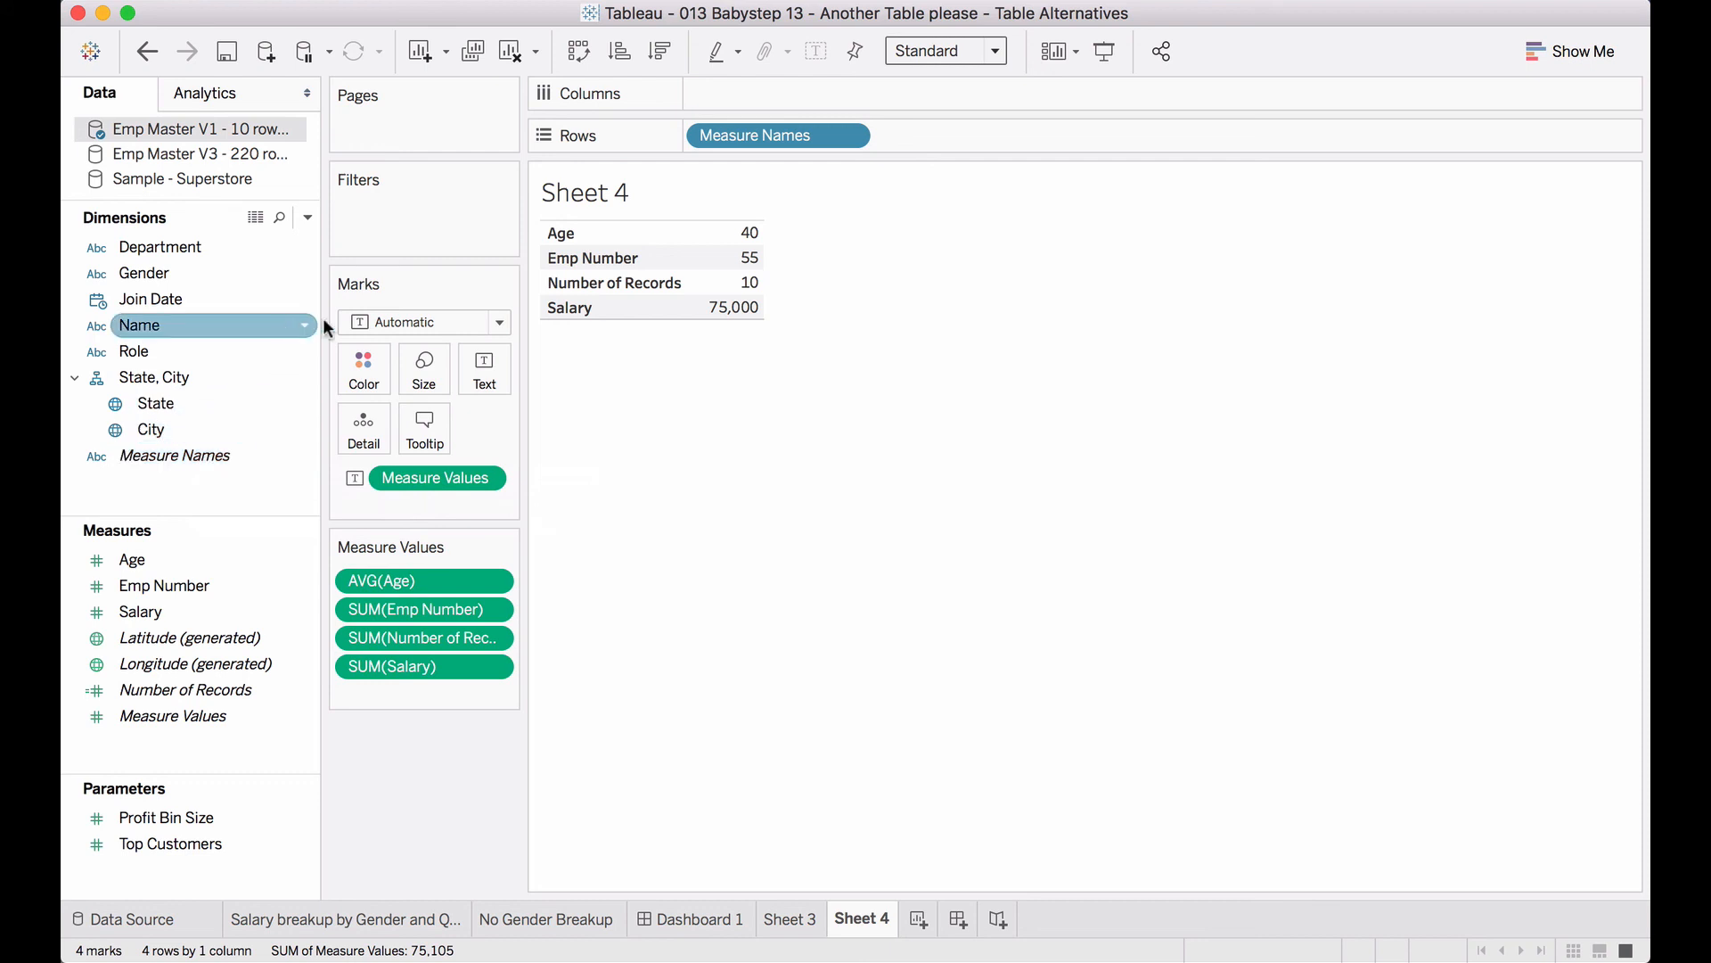
# - Clear Sheet 4 and build a table by Department with the Salary and Age measures
pyautogui.click(505, 55)
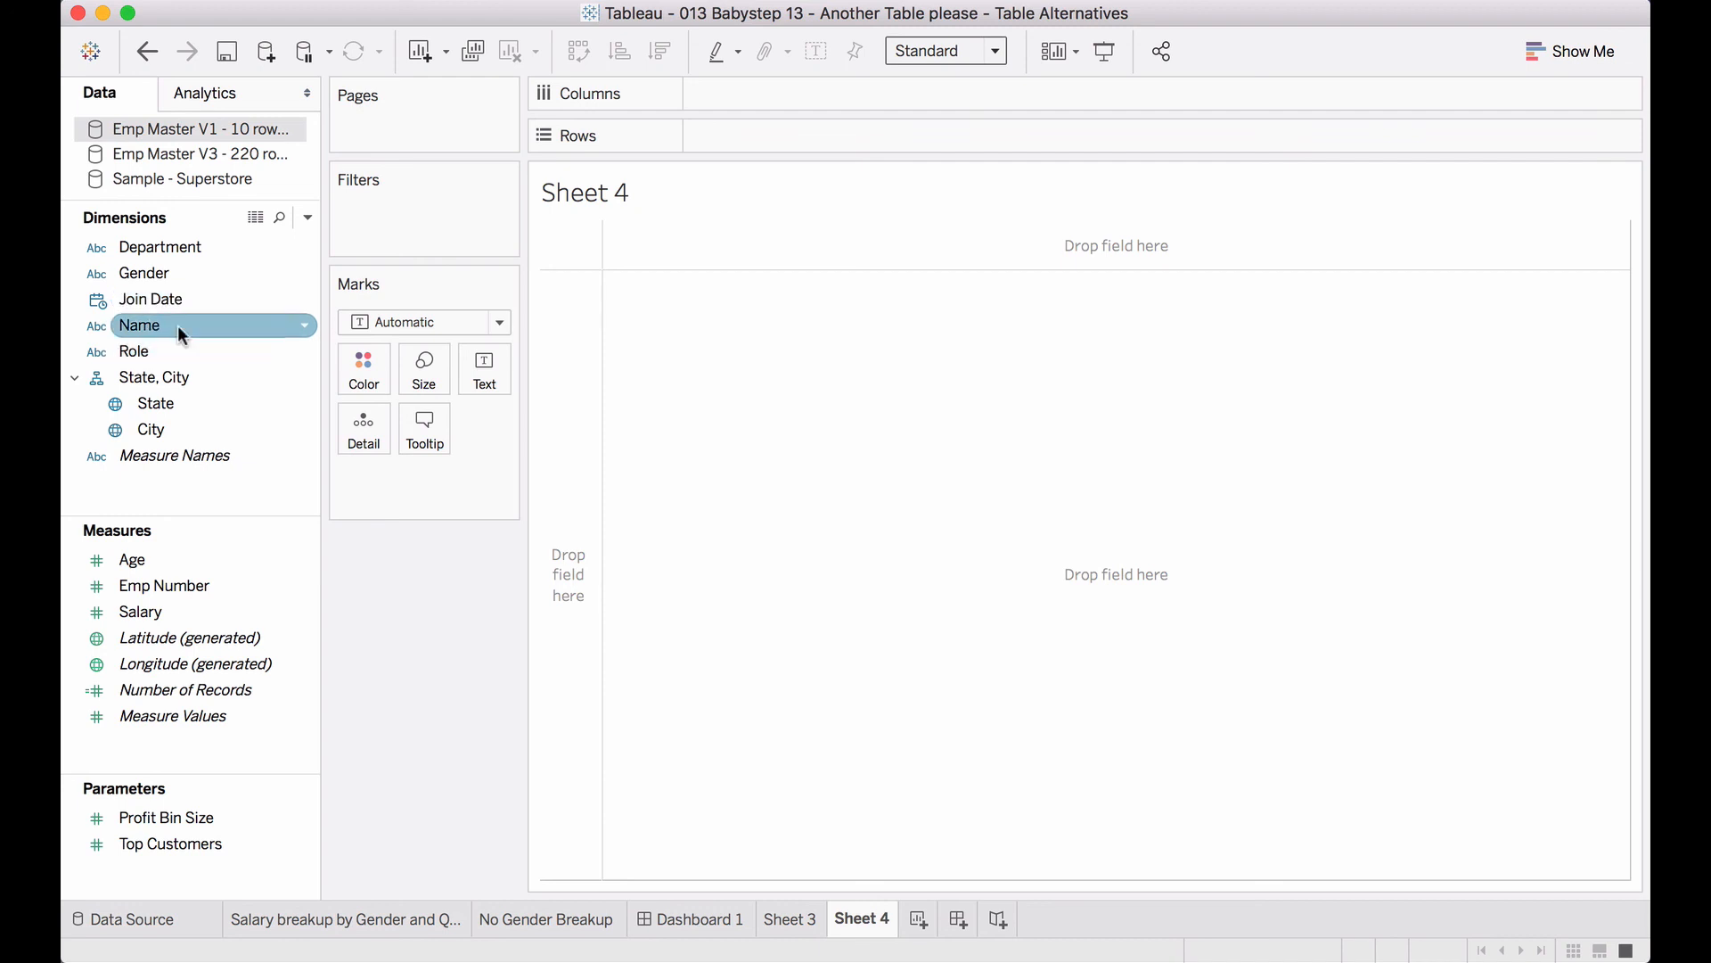
pyautogui.doubleClick(198, 253)
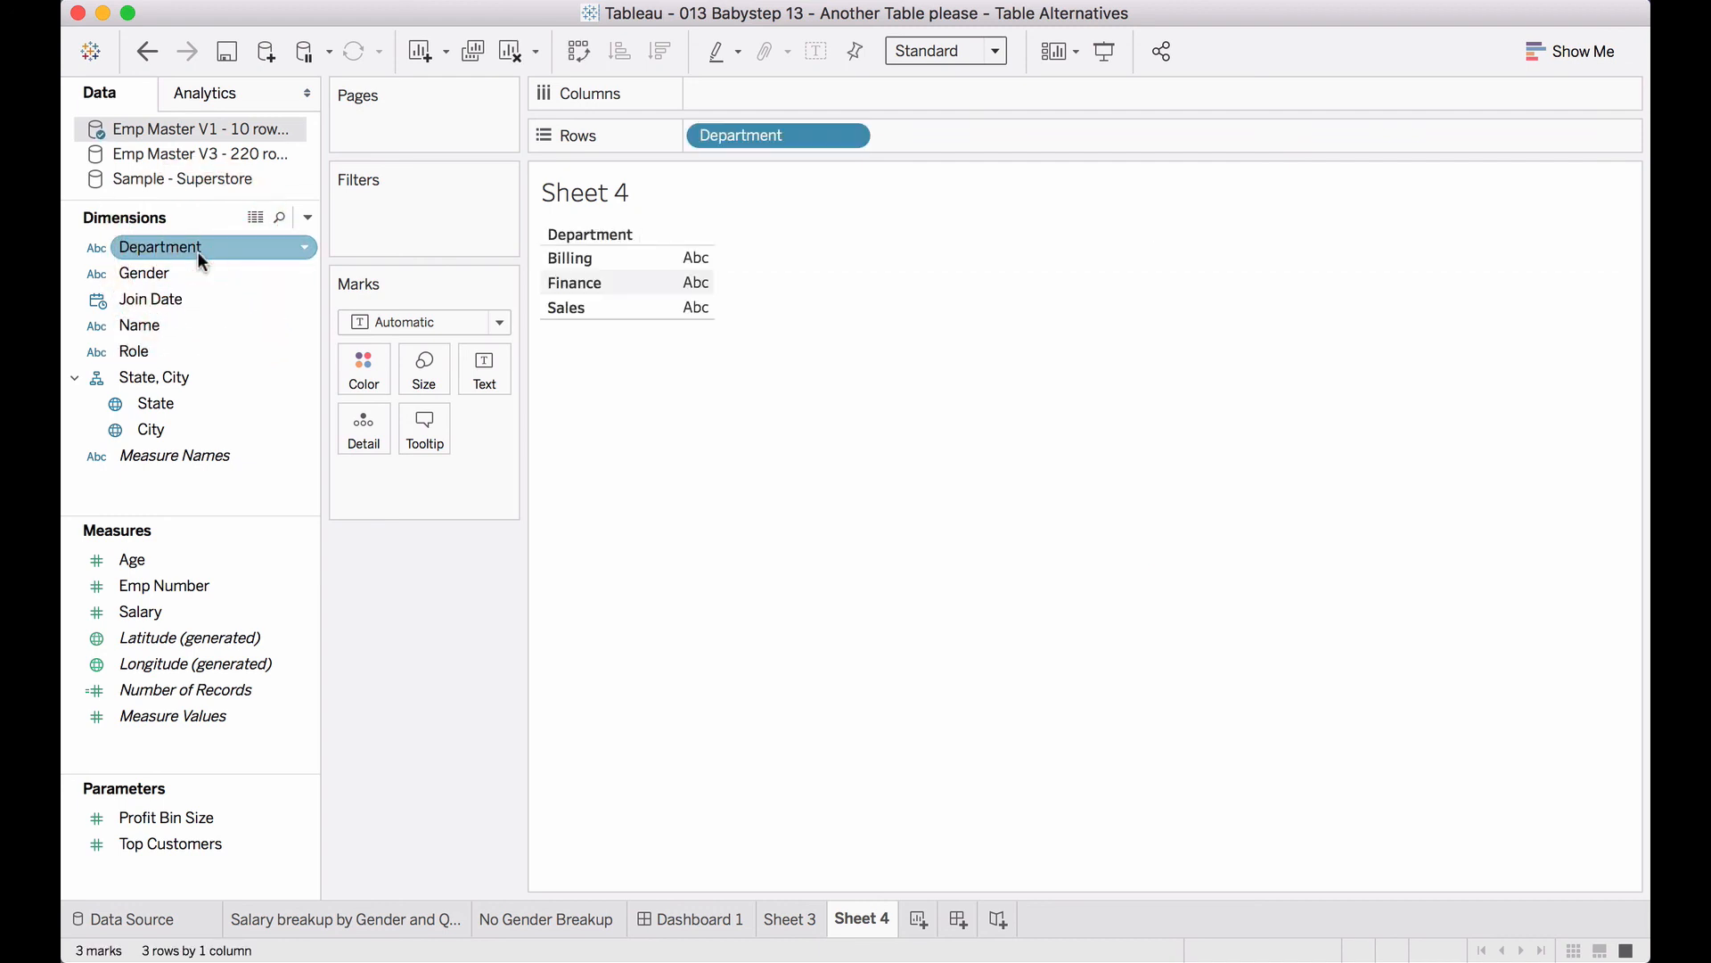
pyautogui.doubleClick(177, 612)
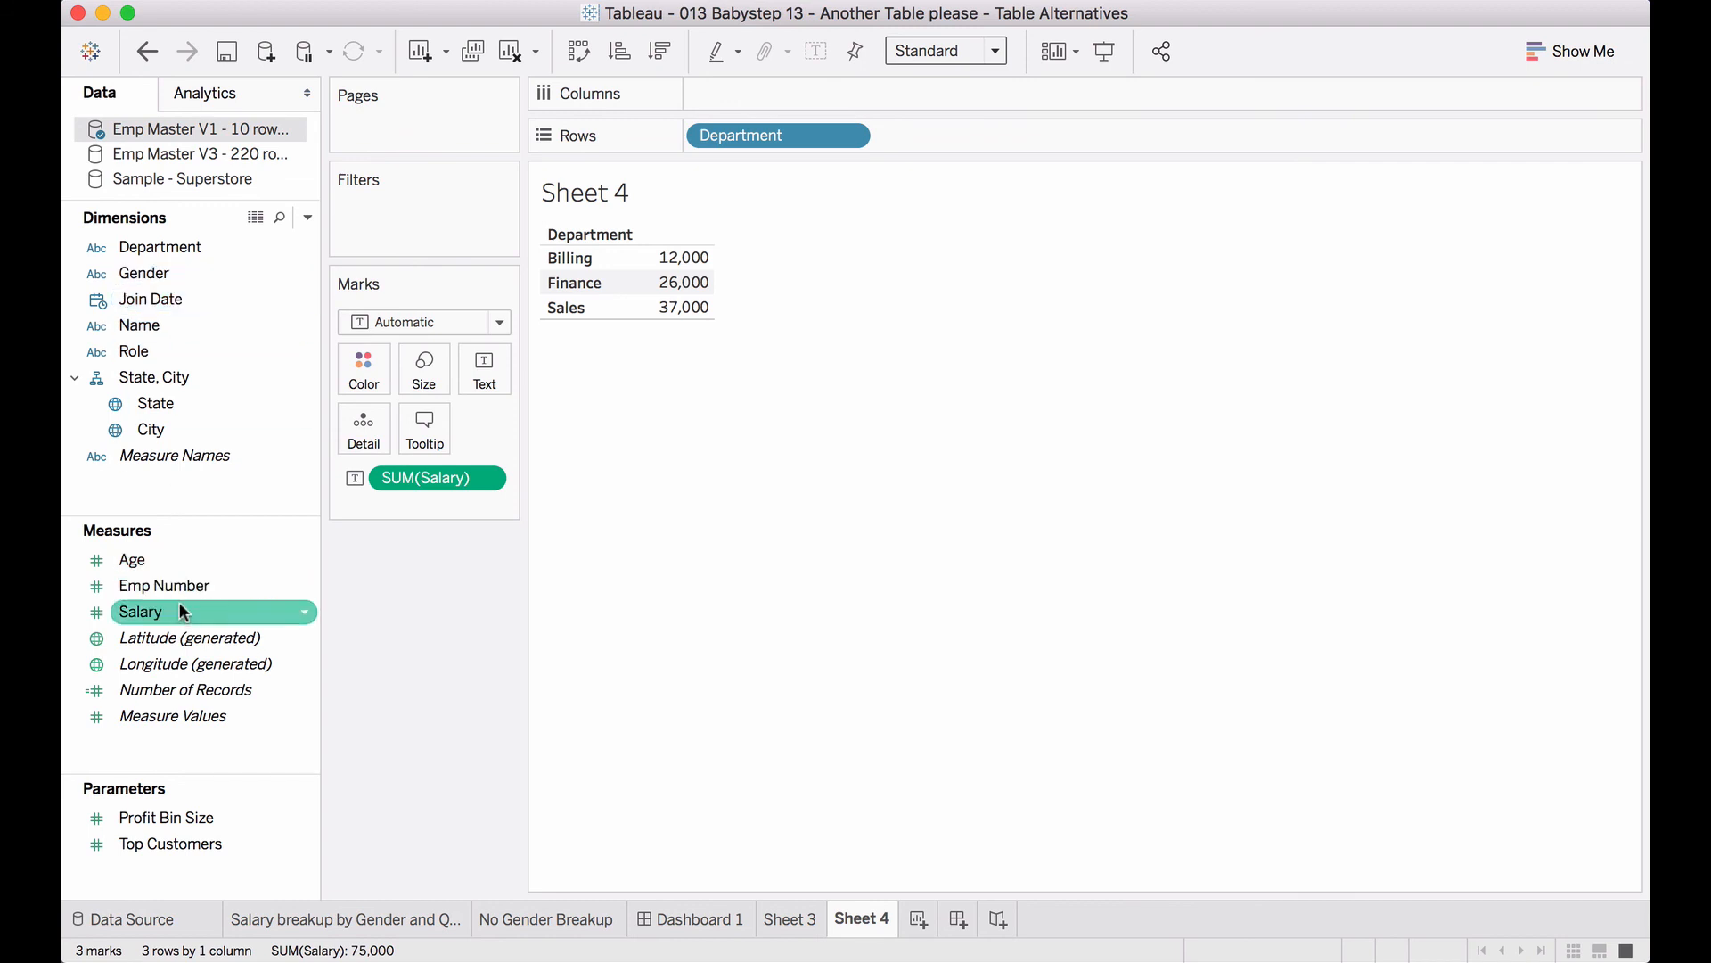
pyautogui.doubleClick(176, 560)
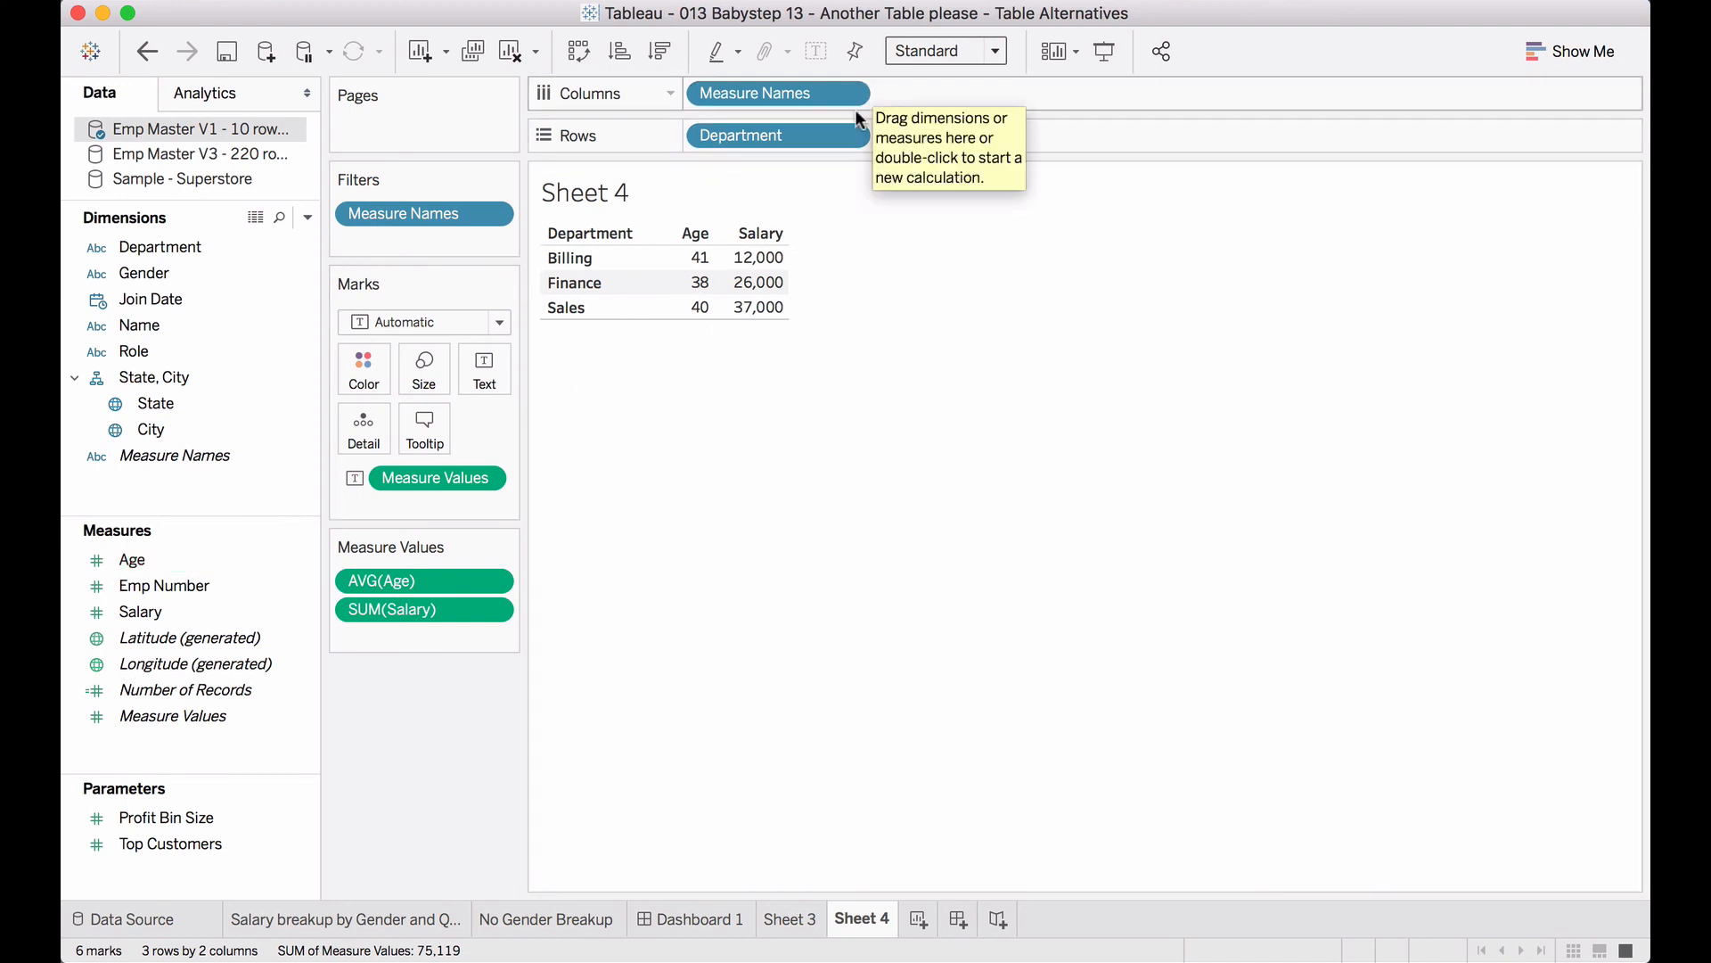
# - Check which measures are included in the Measure Names filter, then close it
pyautogui.click(493, 210)
pyautogui.doubleClick(382, 213)
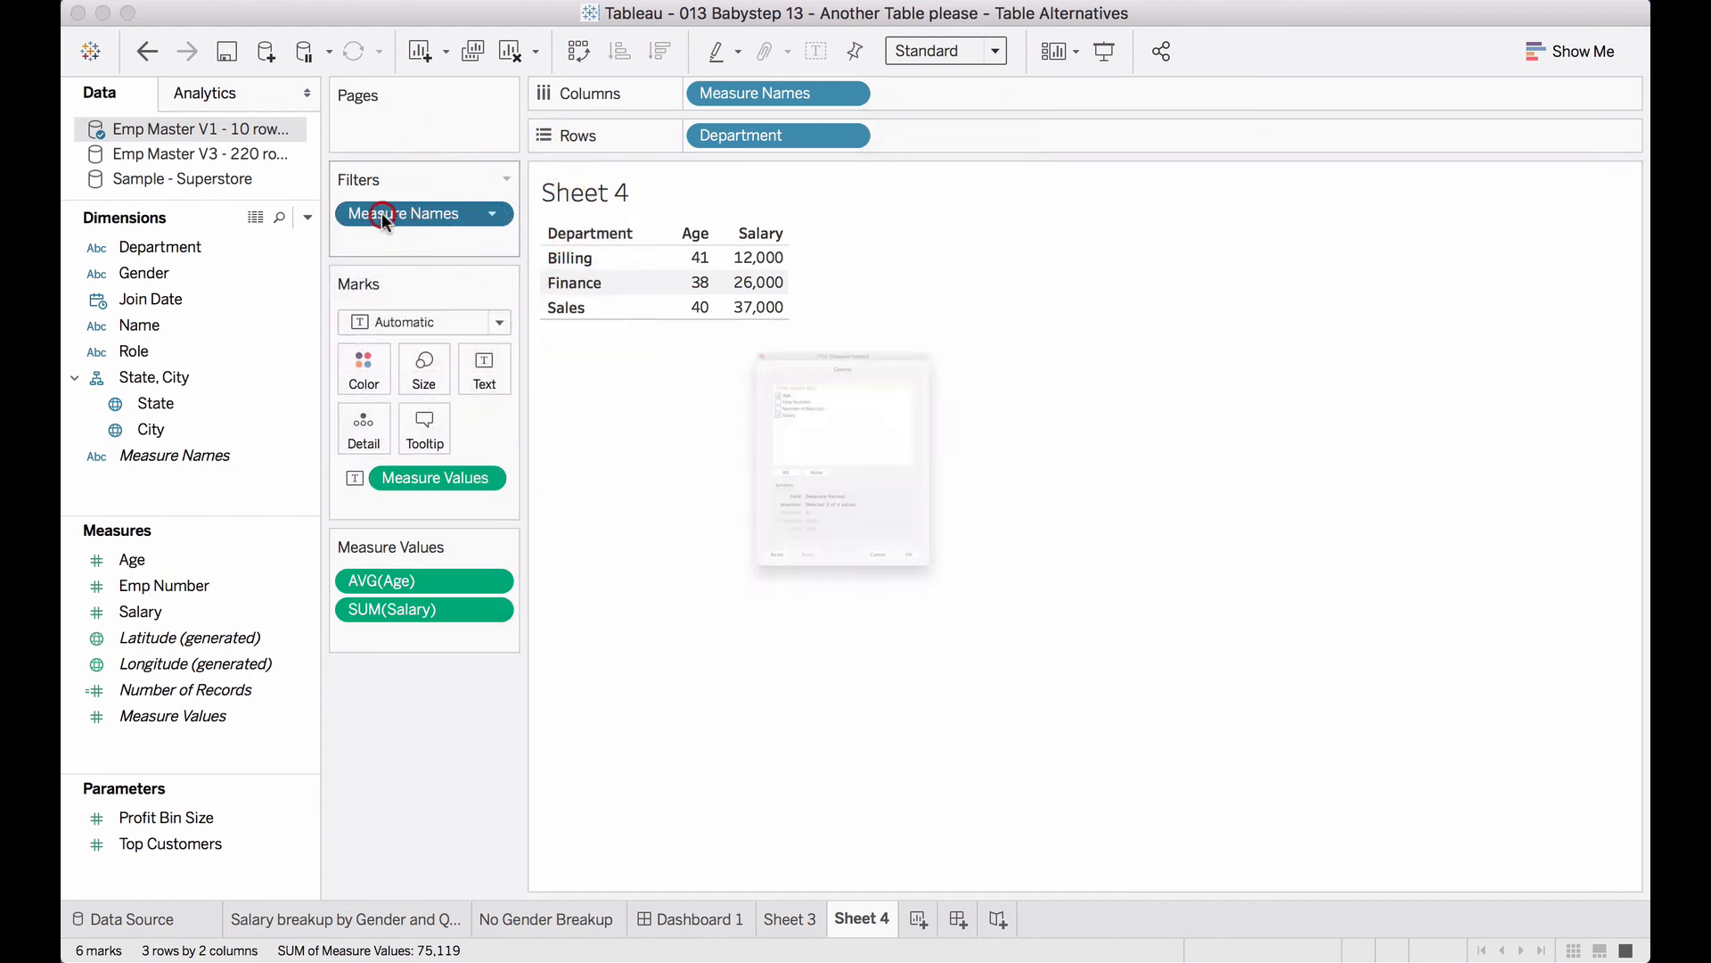
pyautogui.click(991, 804)
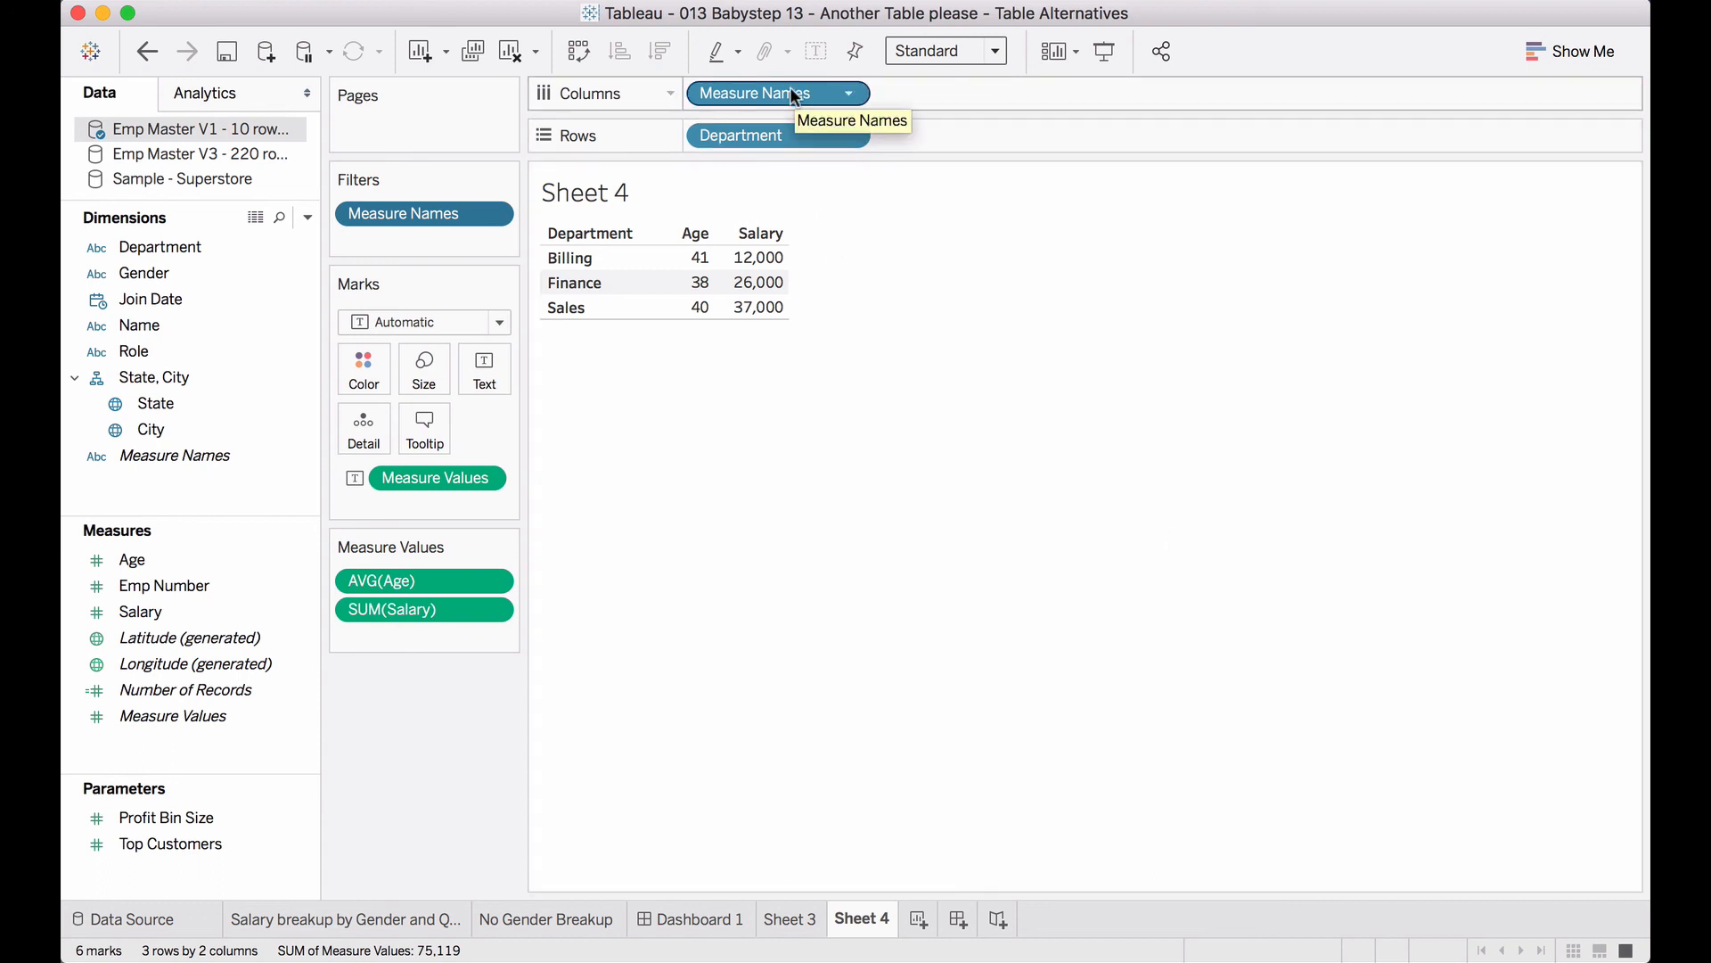
# - Color the table values with a copy of the Measure Names field from the columns, and add Emp Number to the table
pyautogui.moveTo(797, 96); pyautogui.dragTo(371, 364)
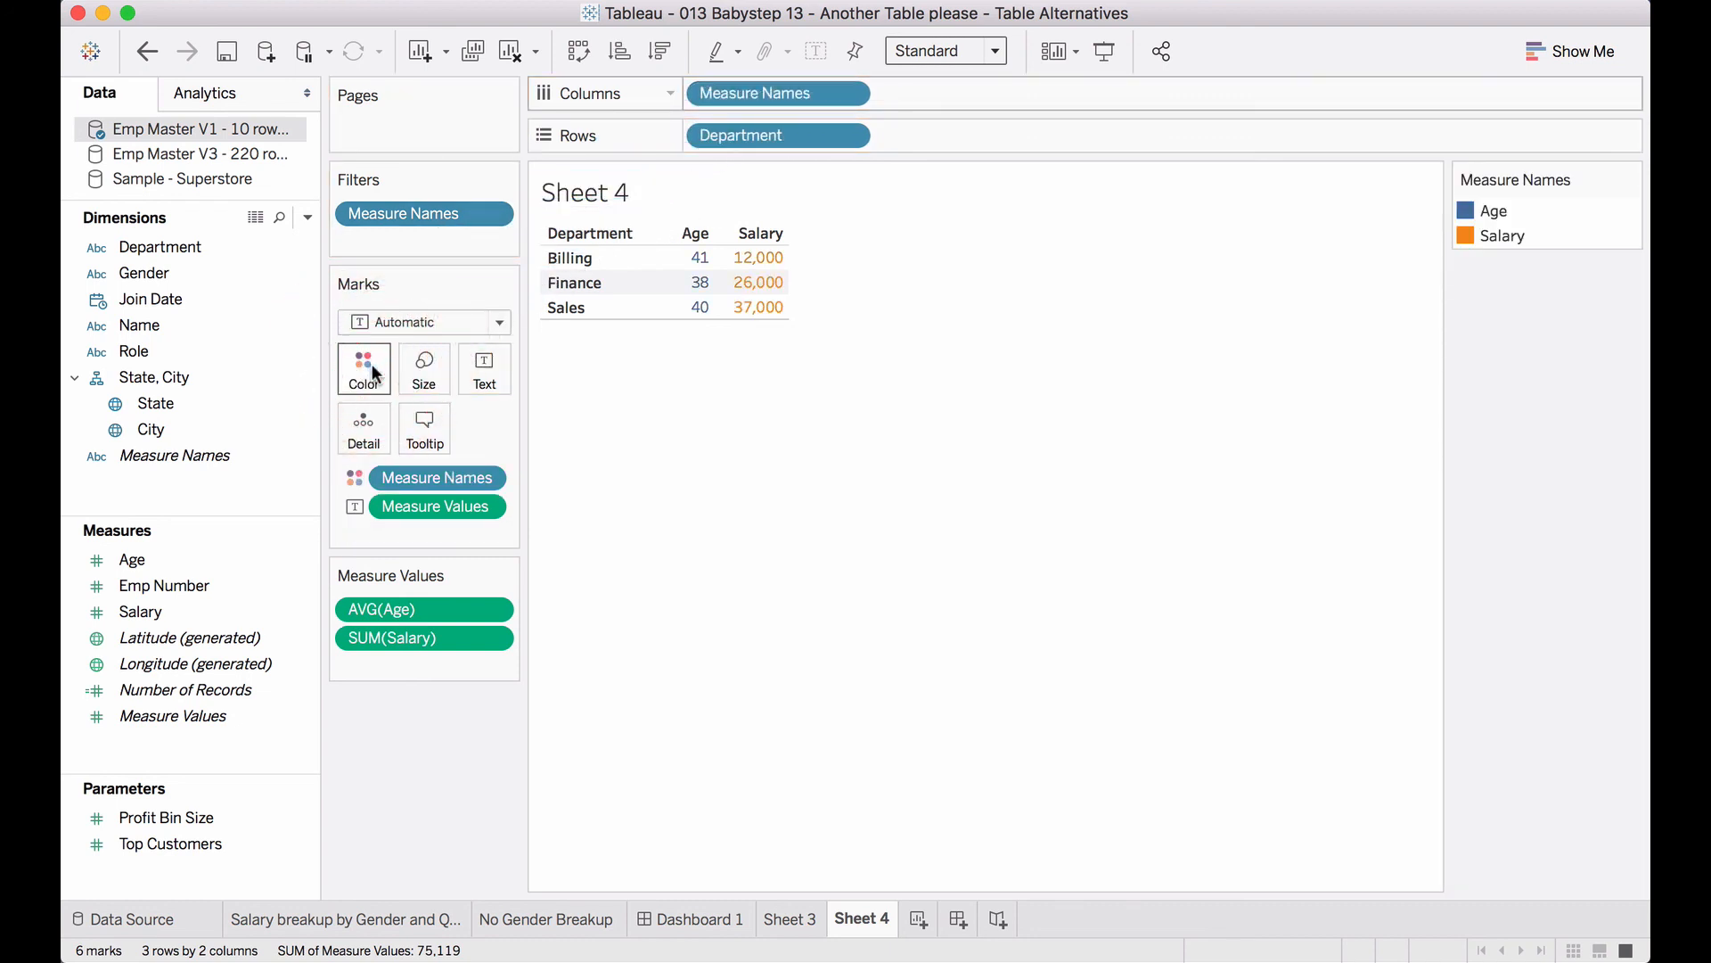
pyautogui.doubleClick(227, 584)
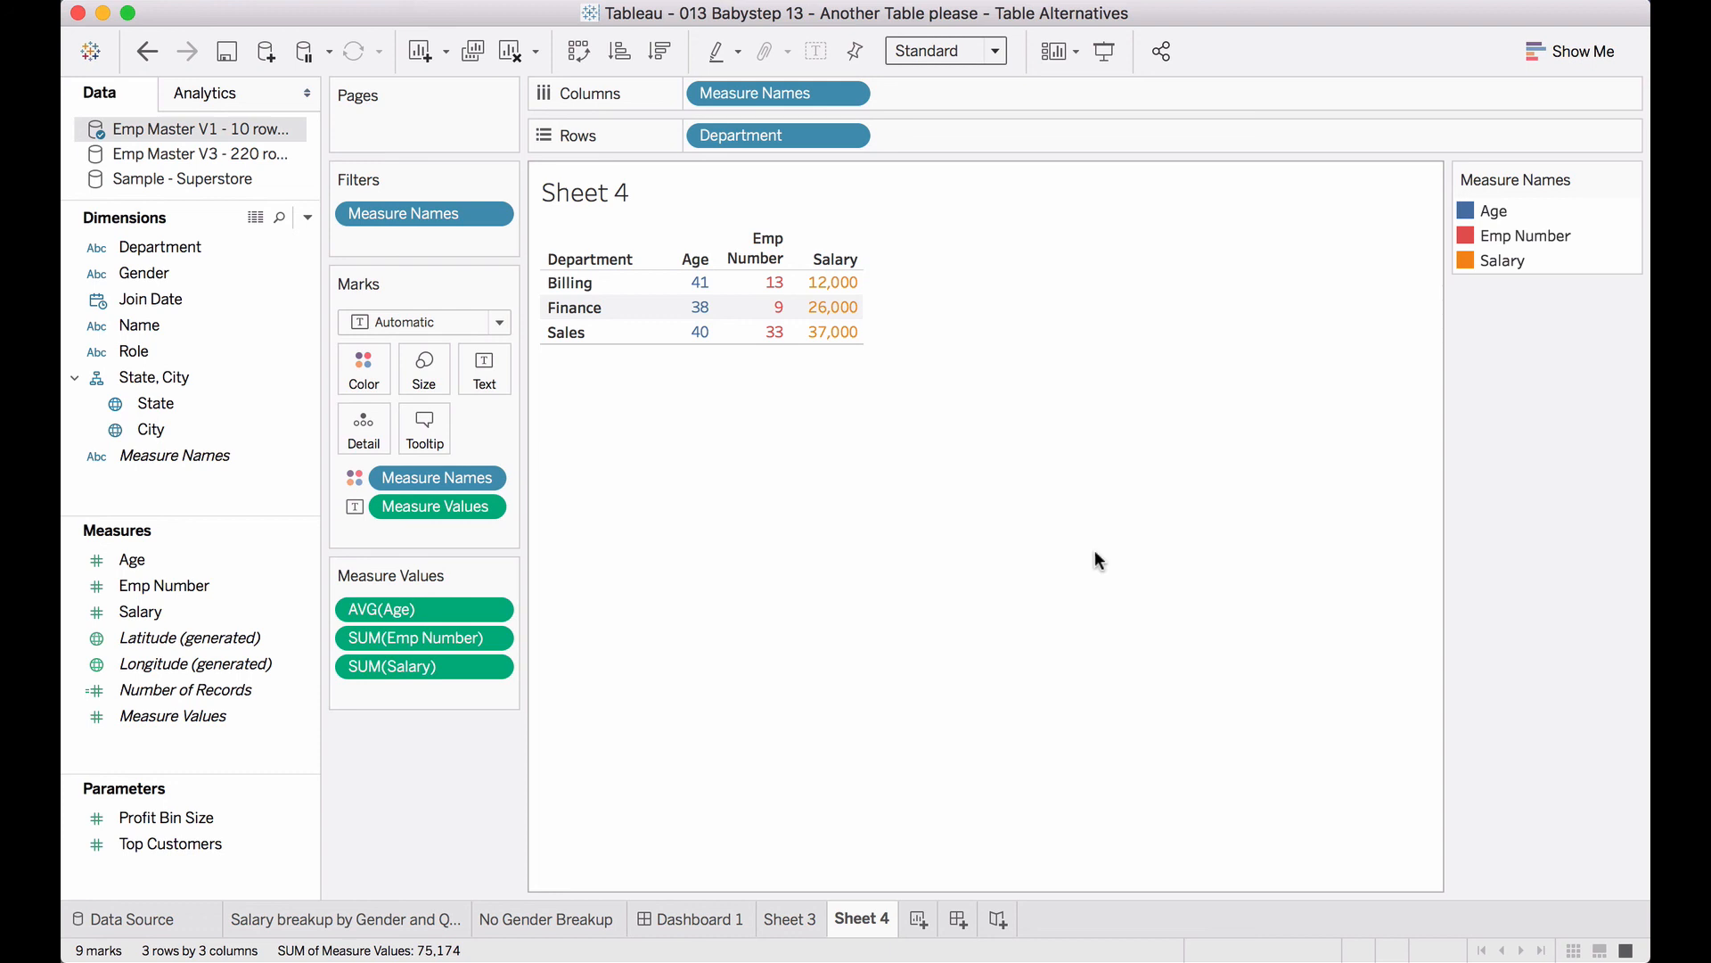
# - Open the Show Me chart suggestions for the Department table
pyautogui.click(1555, 53)
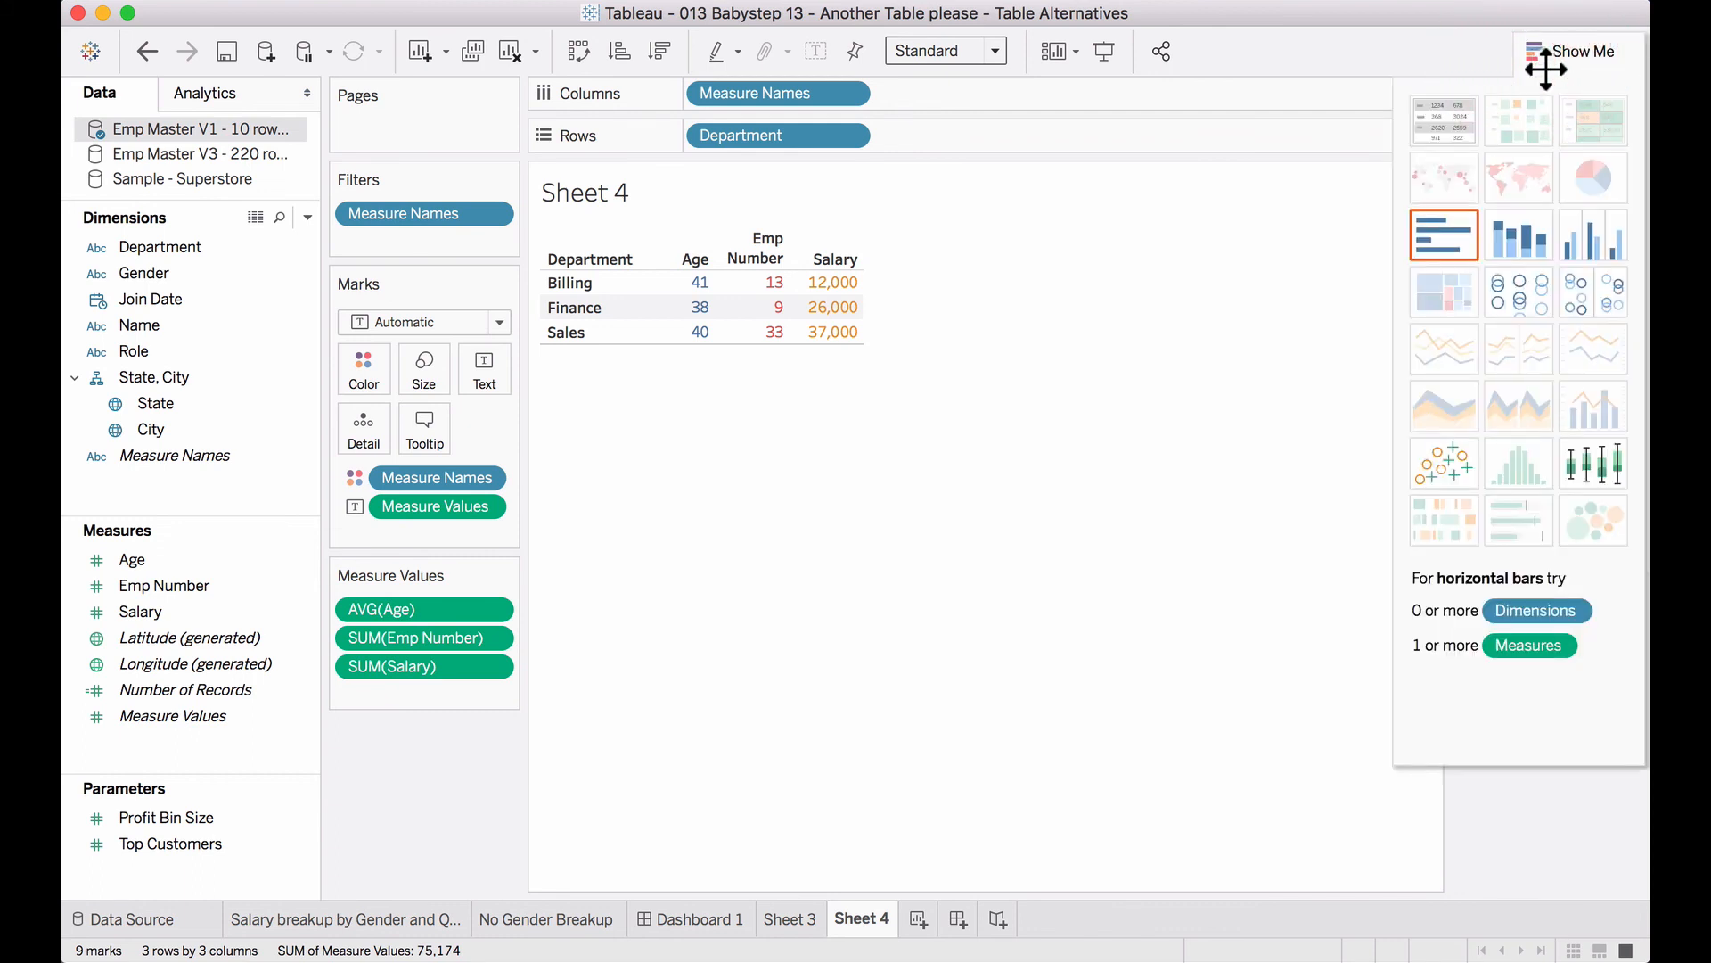